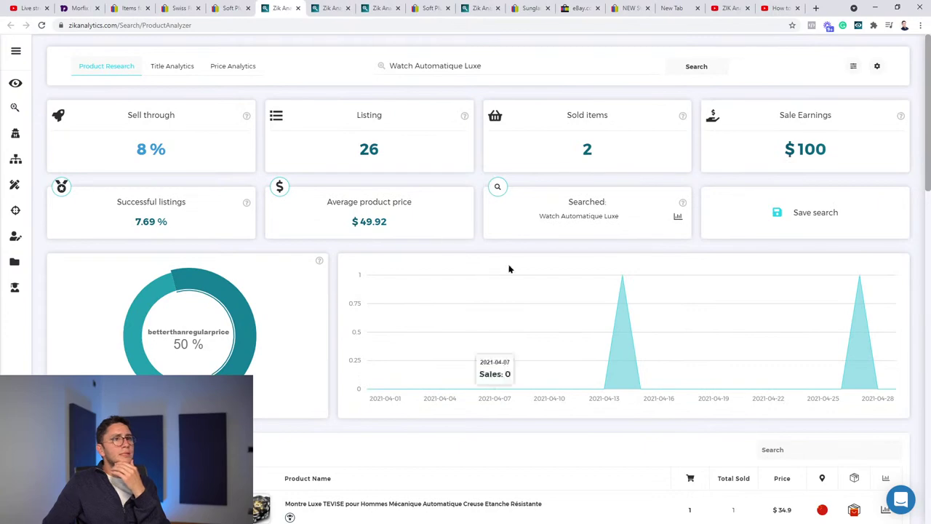
Step: Replace the current product research keyword with MEN WATCH and run the search
scroll(478, 209, down, 3)
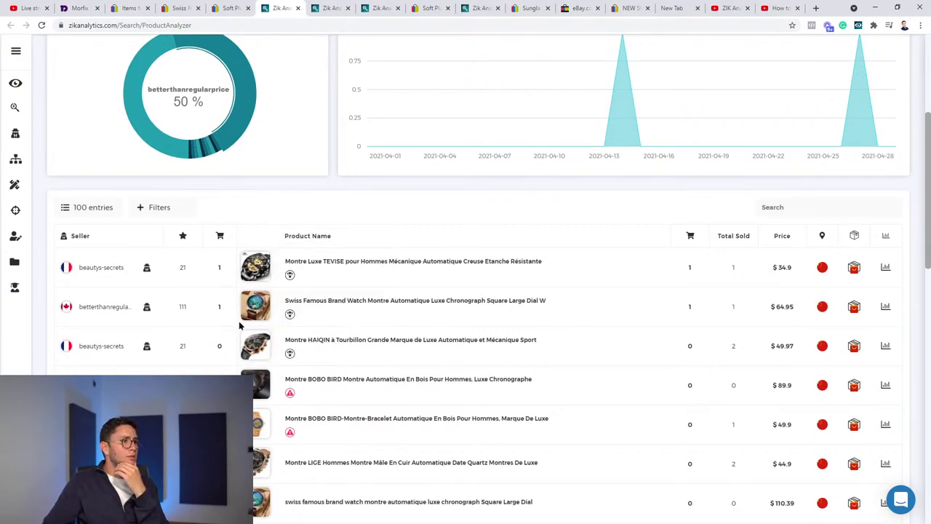
scroll(255, 327, up, 3)
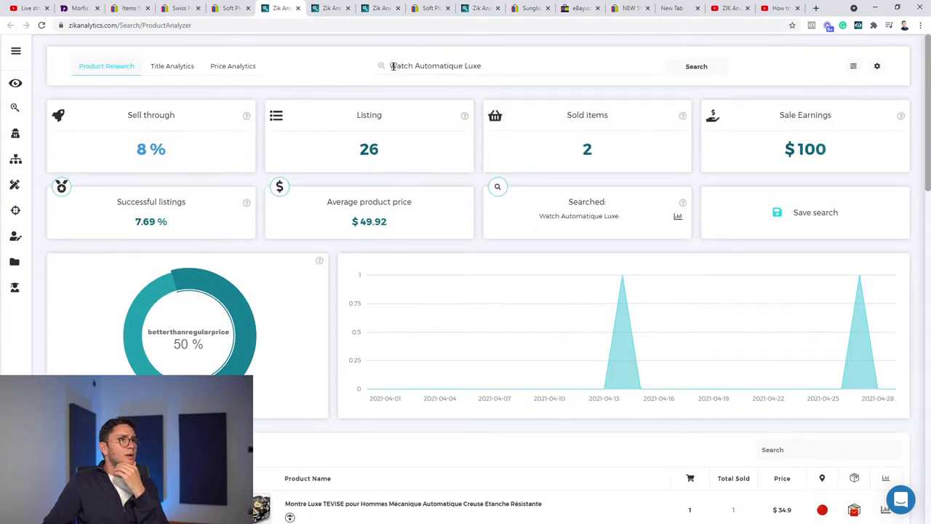
drag(388, 67, 622, 65)
text(ME)
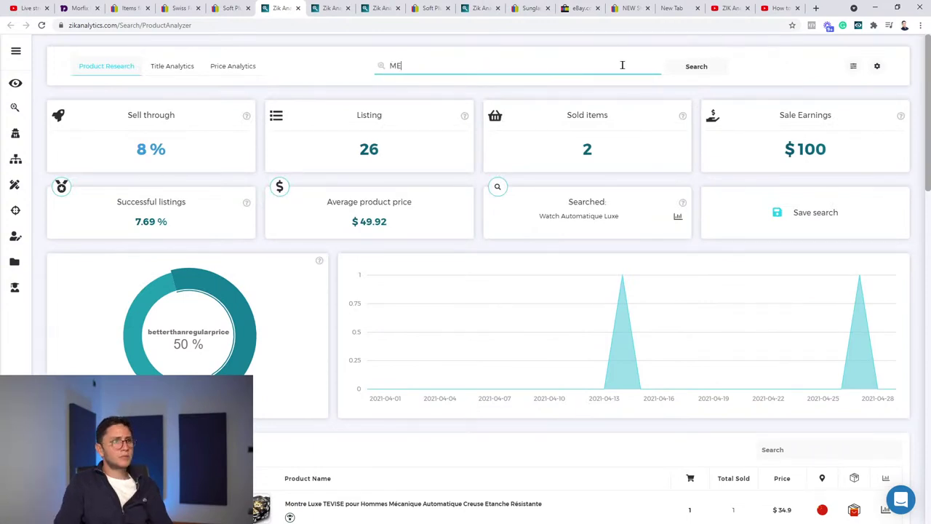
text(N WATCH)
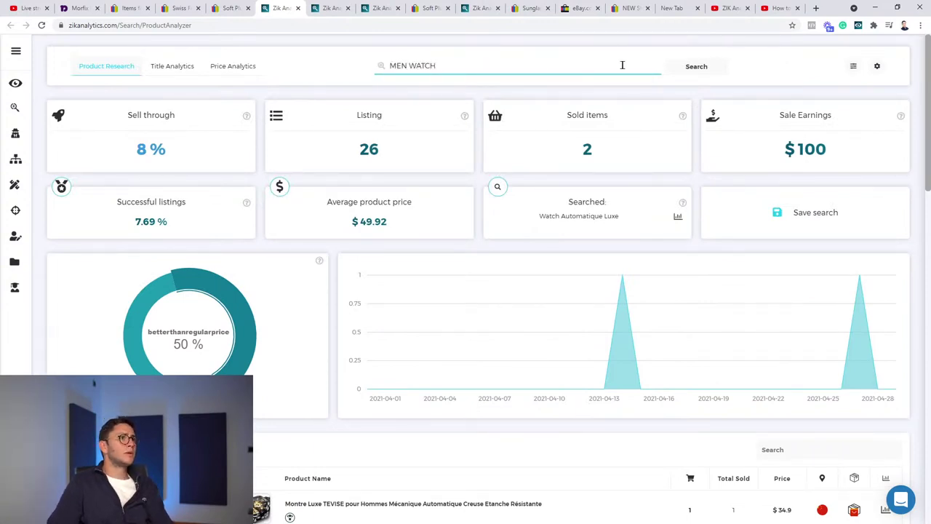
click(690, 65)
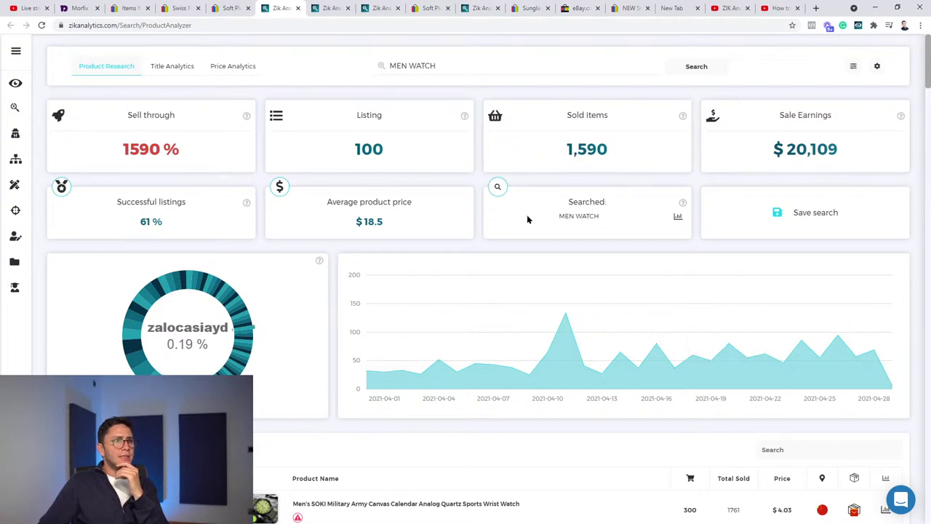
Step: Filter the MEN WATCH product results to show dropshippers only
scroll(509, 251, down, 2)
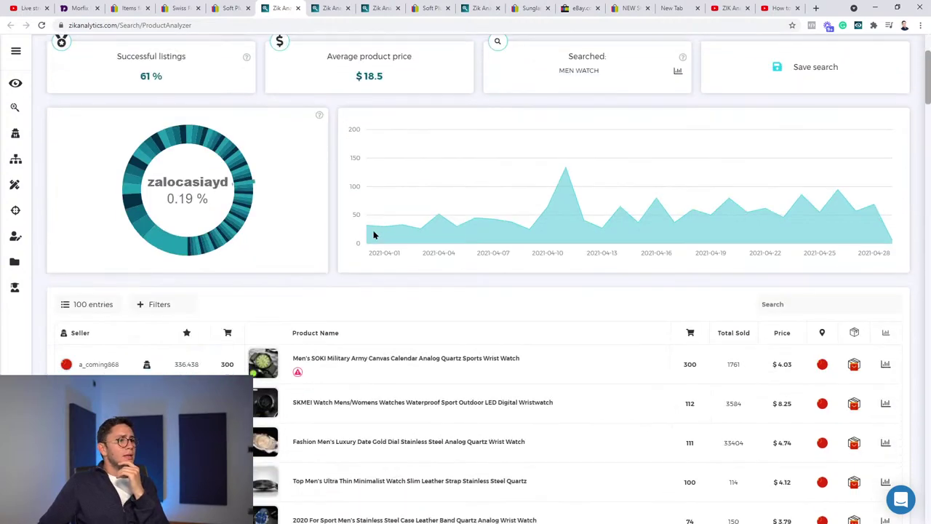
scroll(371, 233, down, 1)
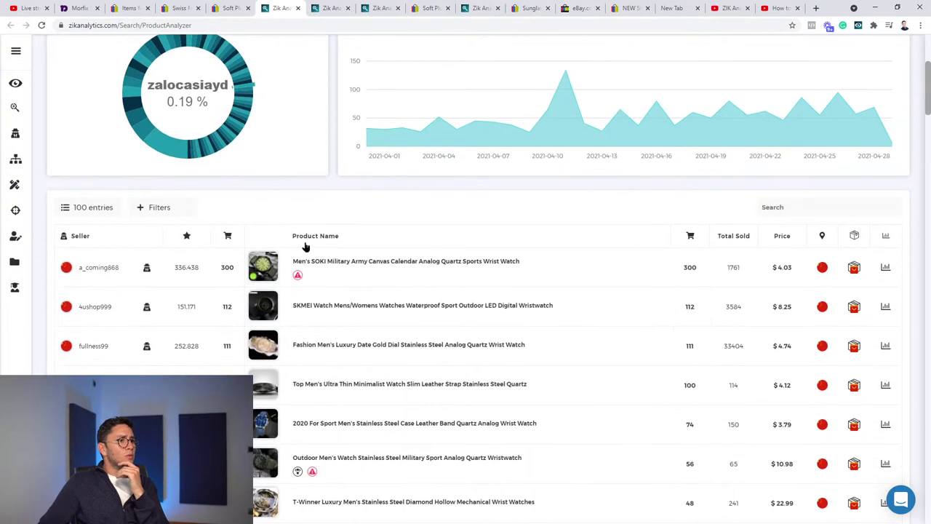
click(161, 208)
click(138, 231)
click(399, 206)
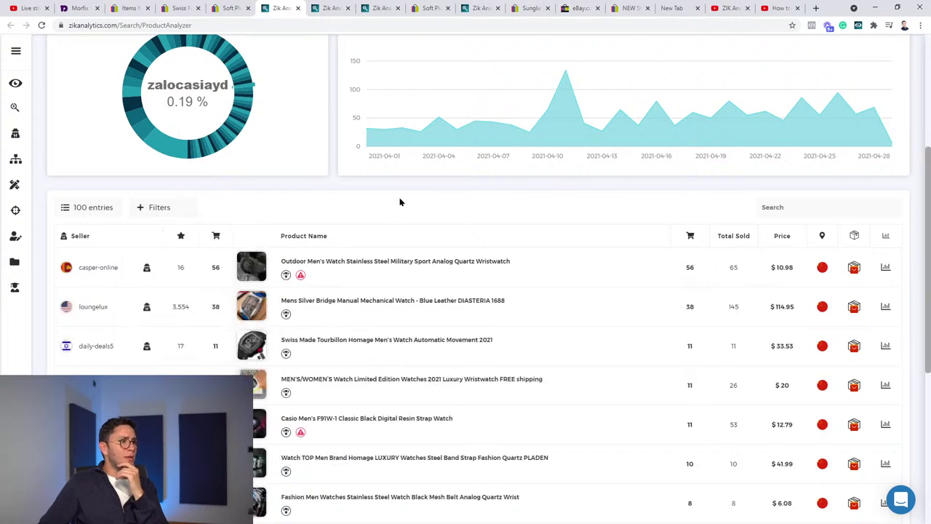
click(166, 210)
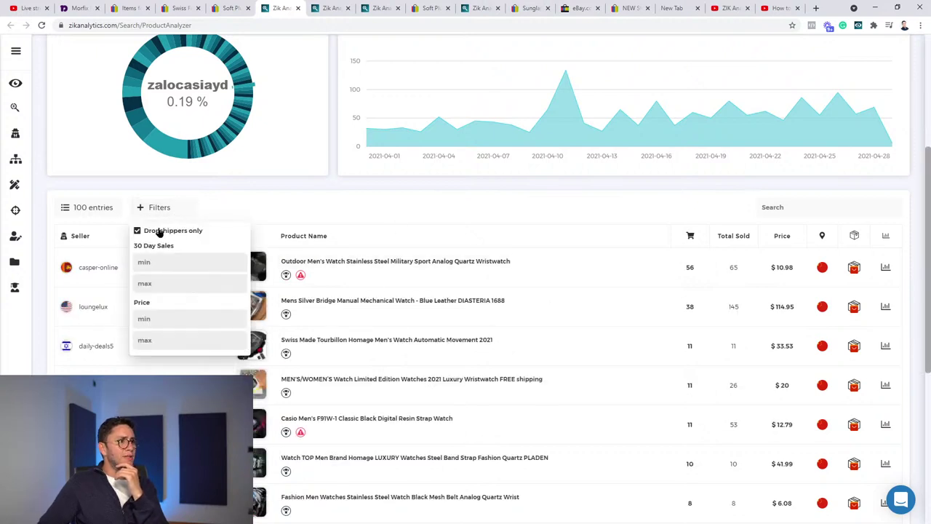
click(320, 225)
scroll(121, 315, down, 1)
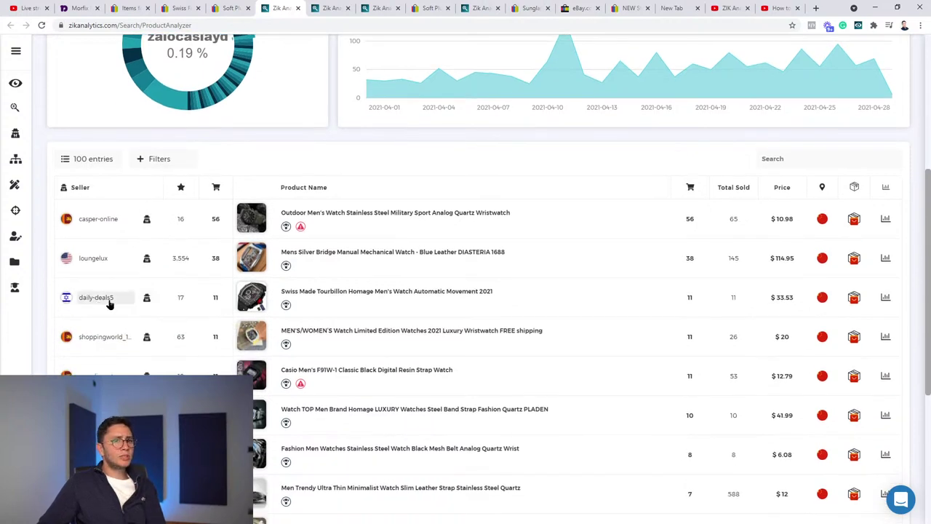
mouse_move(257, 294)
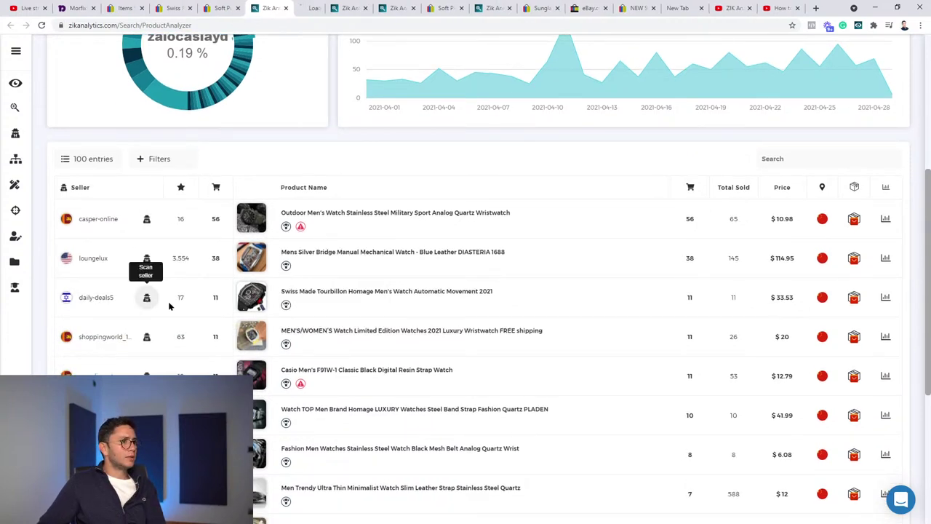
click(885, 297)
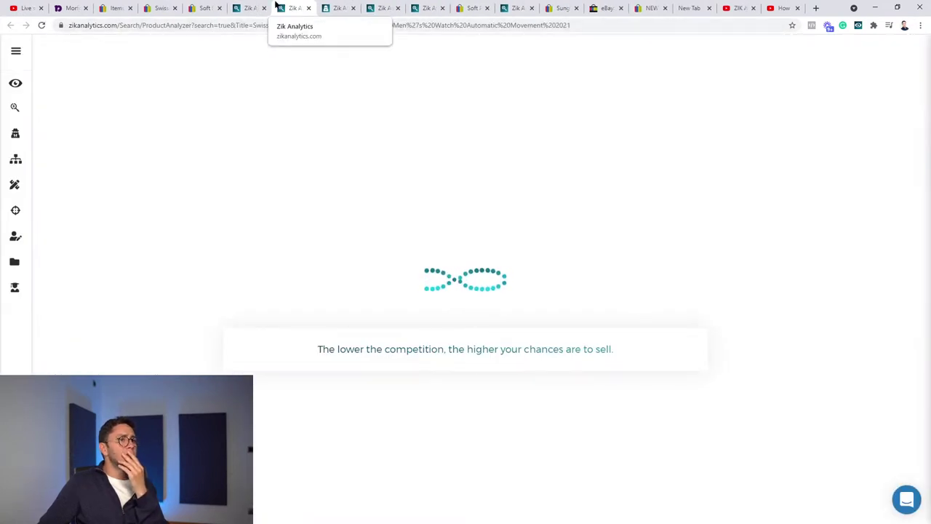
click(259, 7)
click(291, 8)
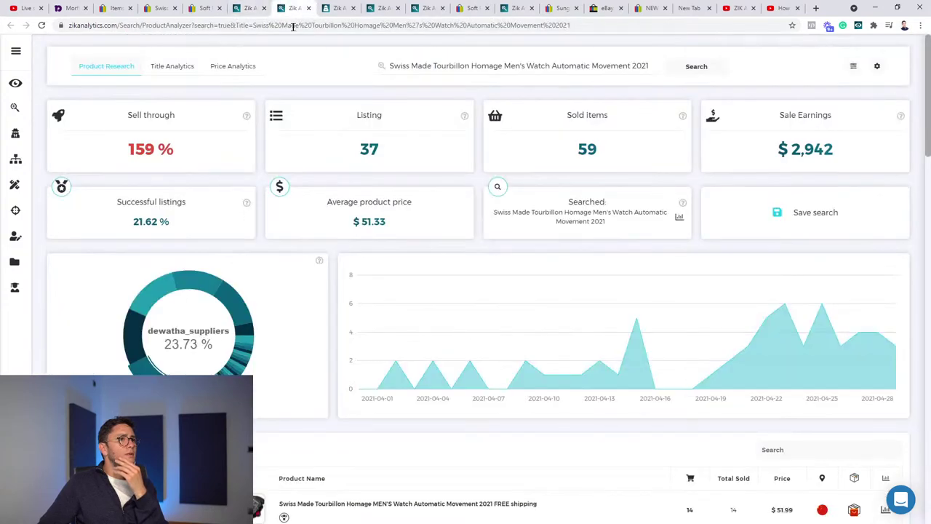
Step: Examine the Tourbillon watch's listing count, sold items, sales earnings and the competing sellers' listings
scroll(395, 111, down, 1)
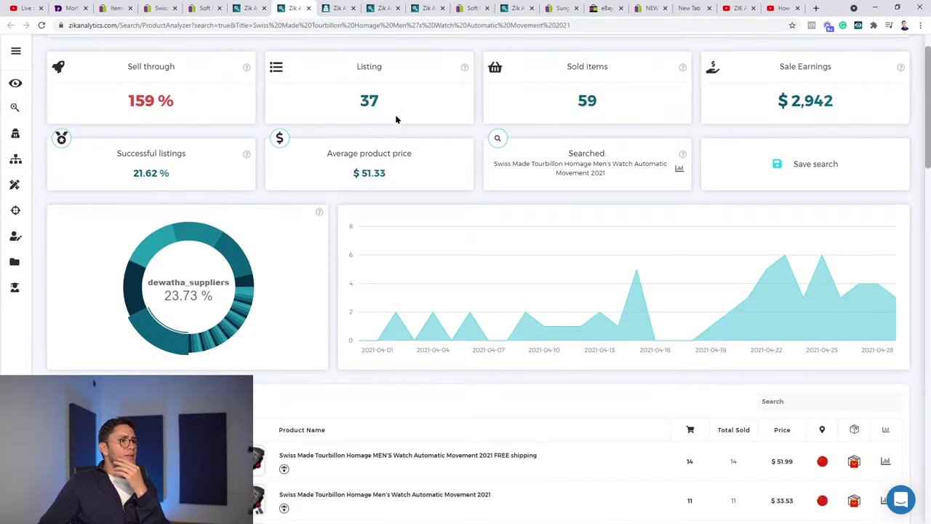
scroll(395, 116, up, 1)
drag(328, 153, 399, 156)
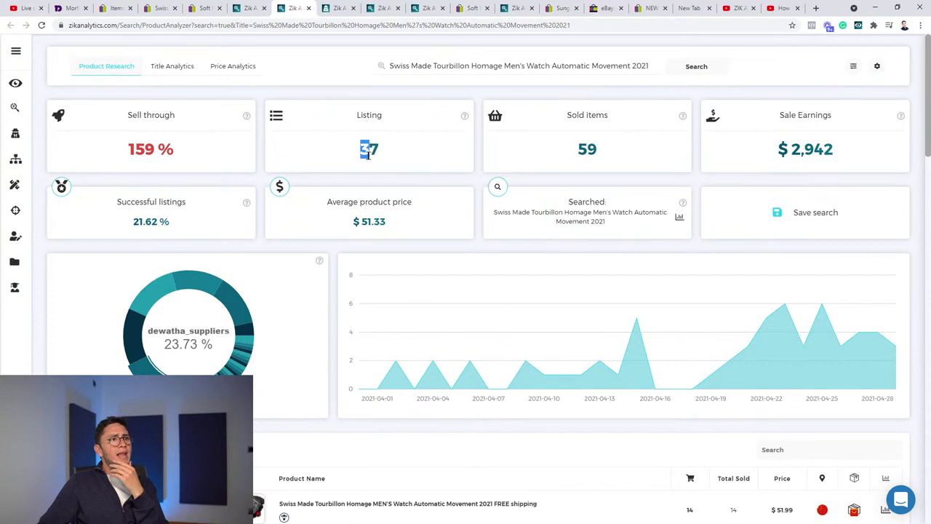
drag(554, 158, 626, 156)
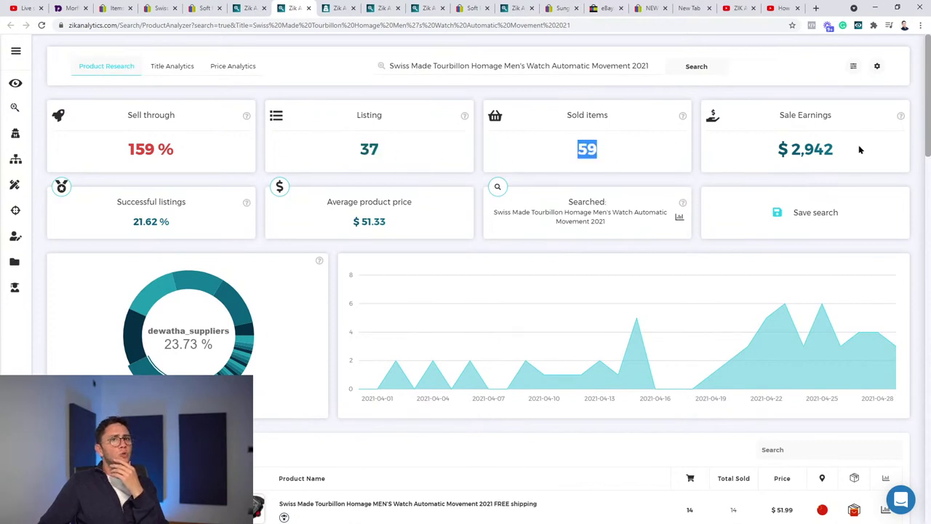
click(509, 149)
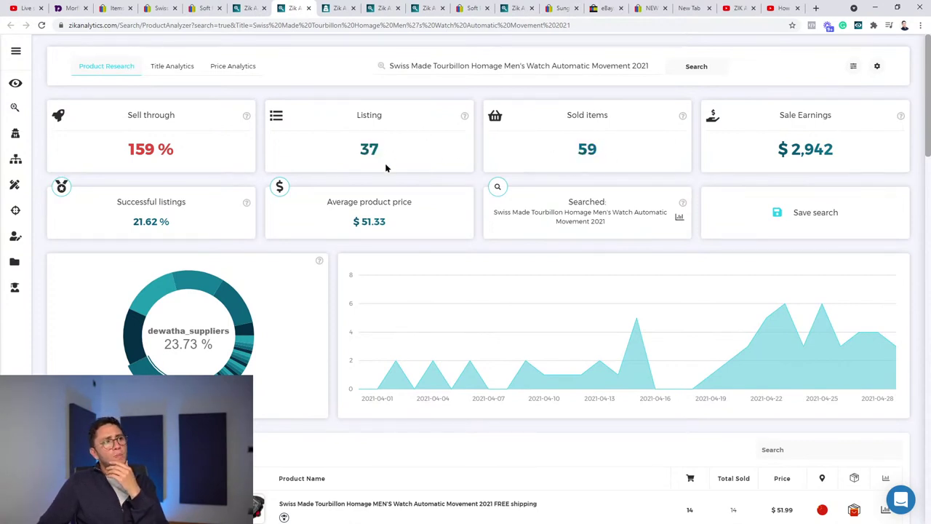
scroll(369, 153, down, 5)
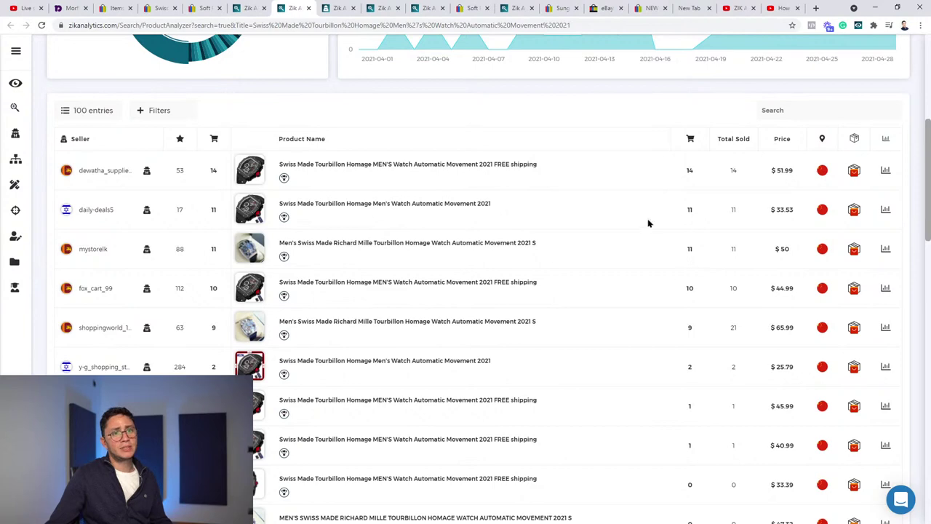
scroll(330, 261, up, 5)
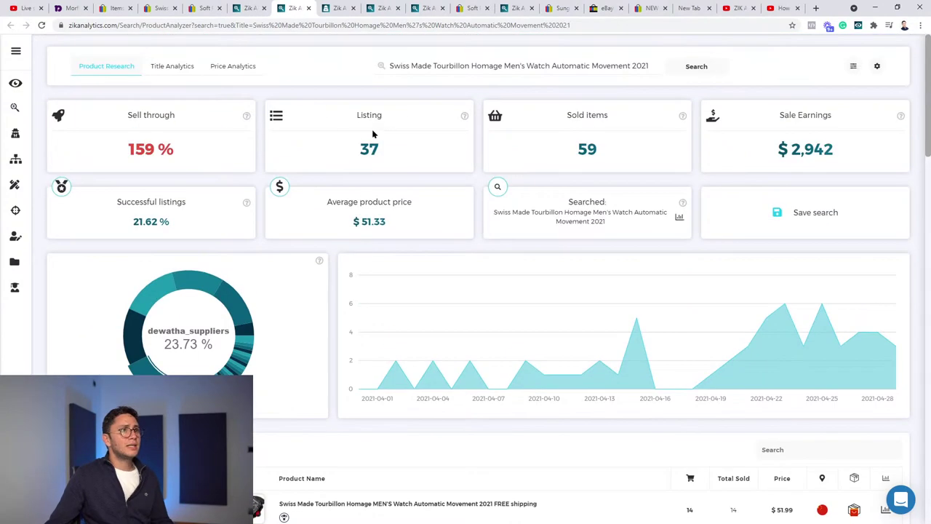
scroll(395, 224, down, 6)
scroll(231, 273, up, 2)
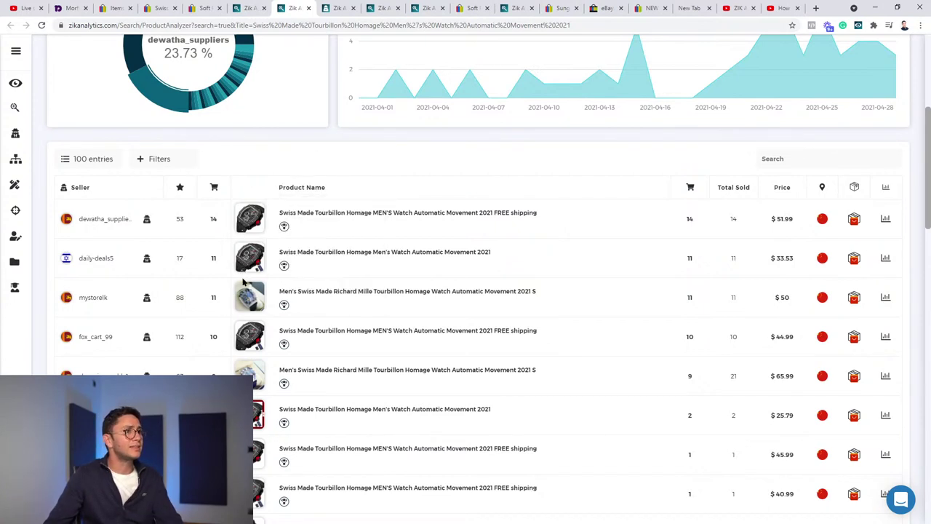
Step: Compare the dropshipper-only men's watch results with the Tourbillon watch research results
click(249, 8)
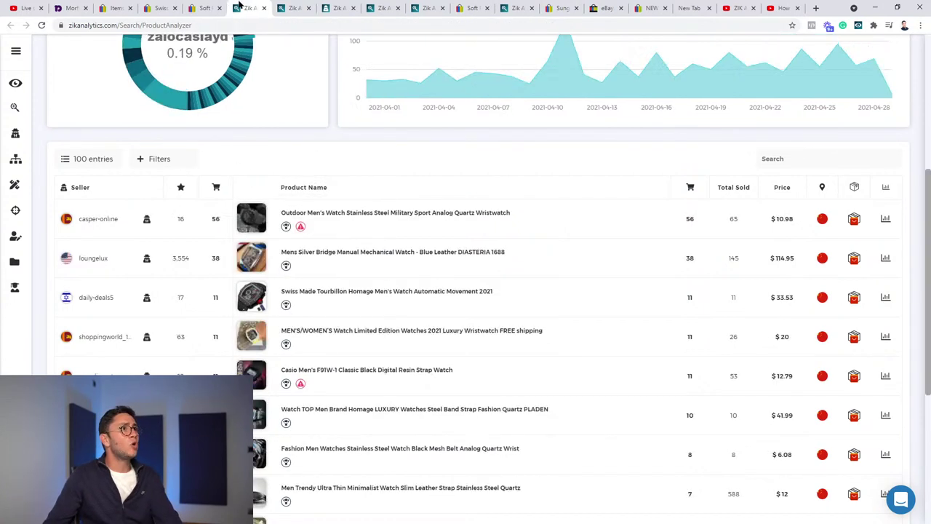
click(294, 8)
click(249, 8)
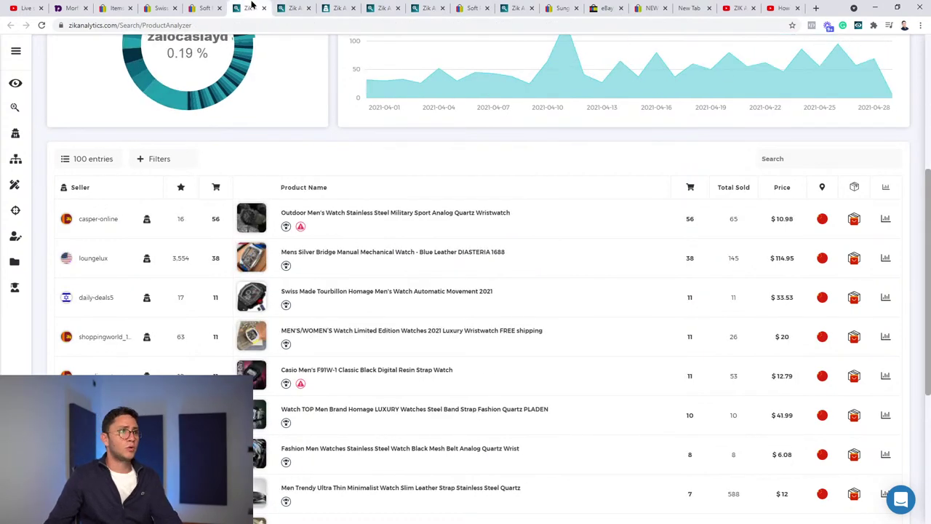
click(281, 7)
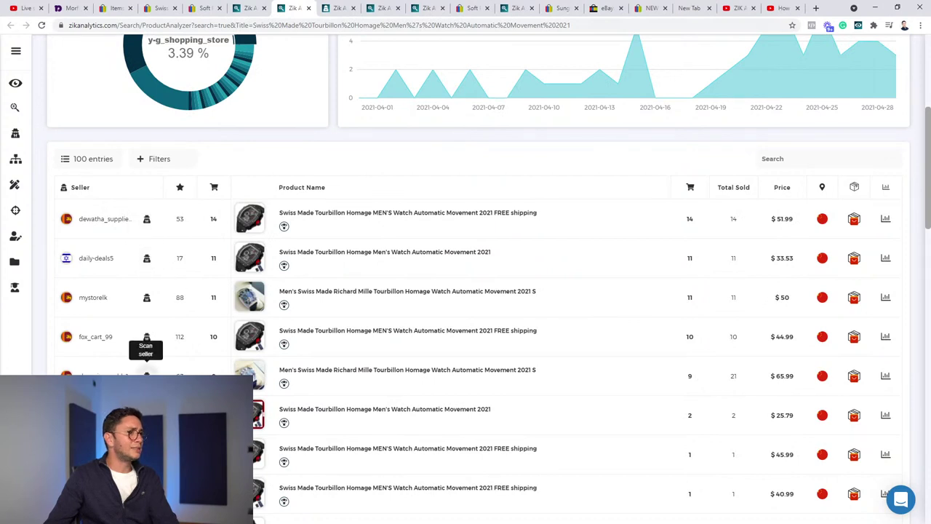
Step: Review the daily-deals5 competitor scan, checking each product's image, 30-day sales and number of competitors
click(334, 6)
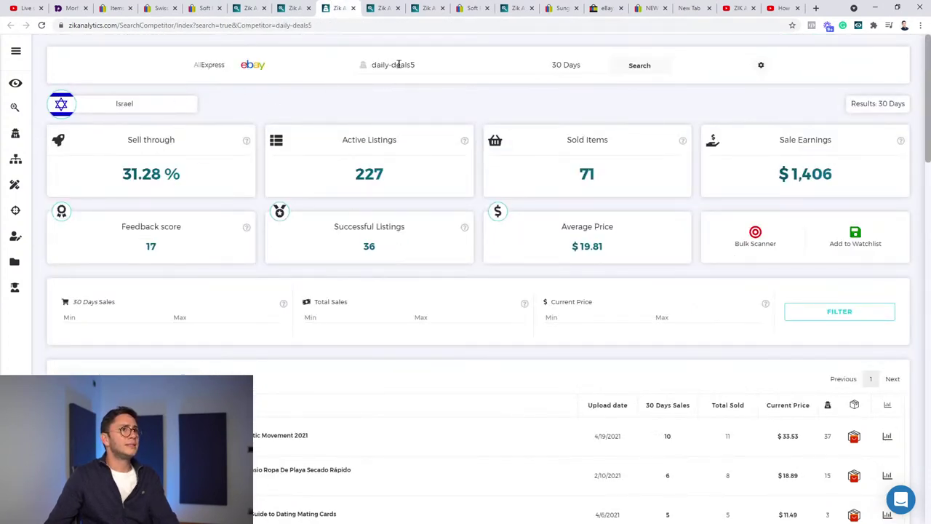
scroll(582, 80, down, 2)
scroll(761, 115, up, 1)
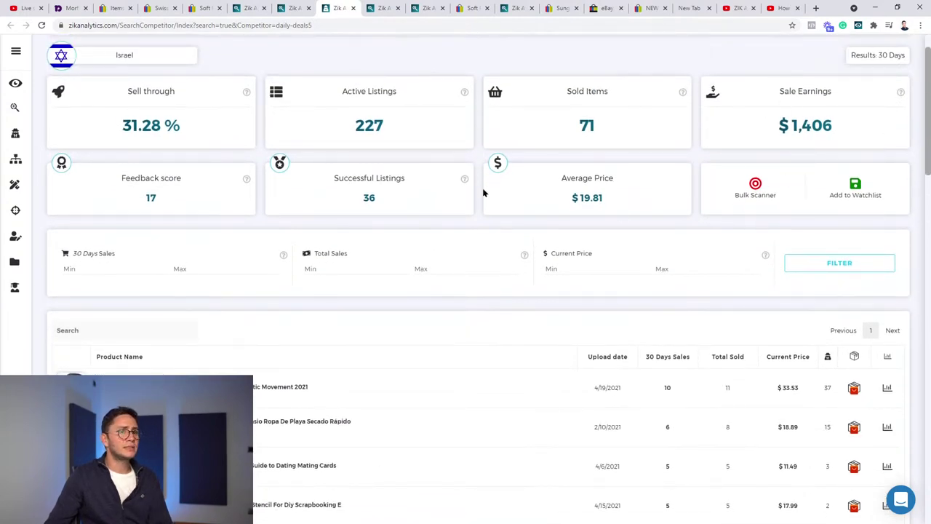
scroll(487, 182, down, 2)
mouse_move(72, 287)
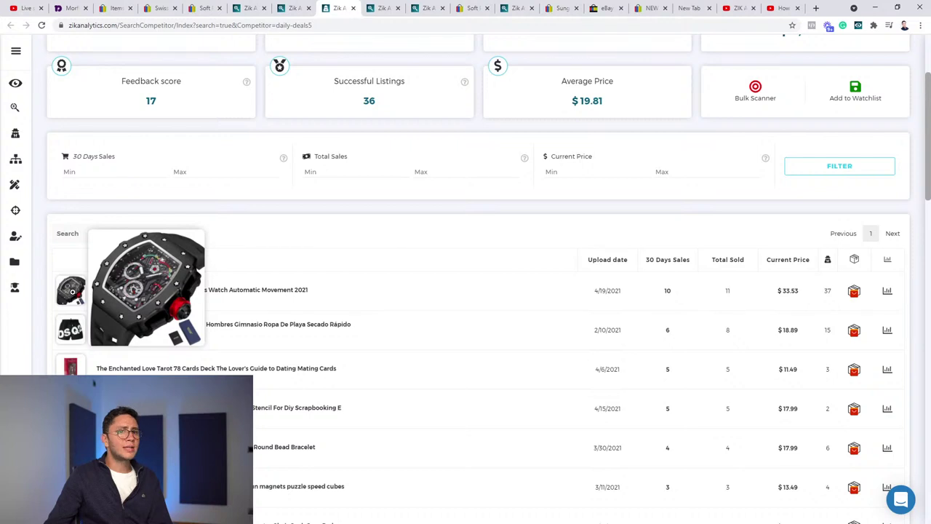
scroll(73, 291, down, 1)
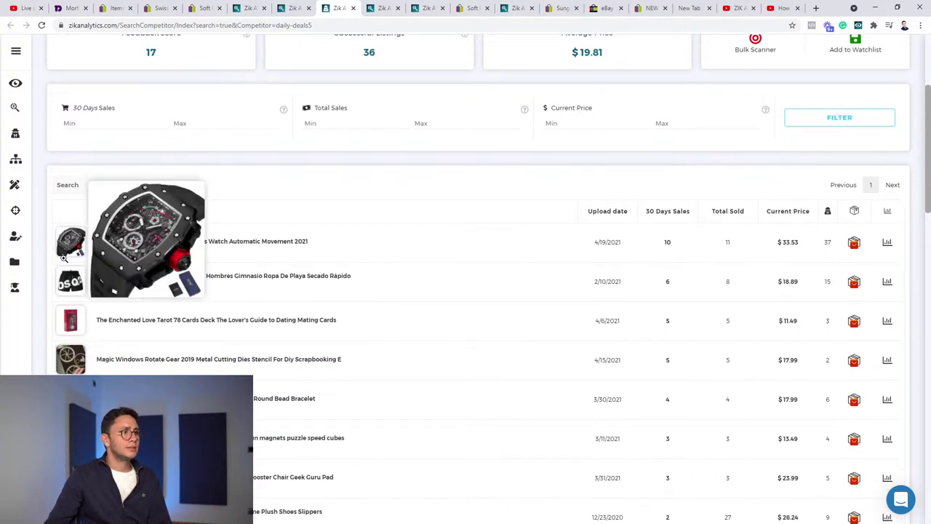
mouse_move(70, 239)
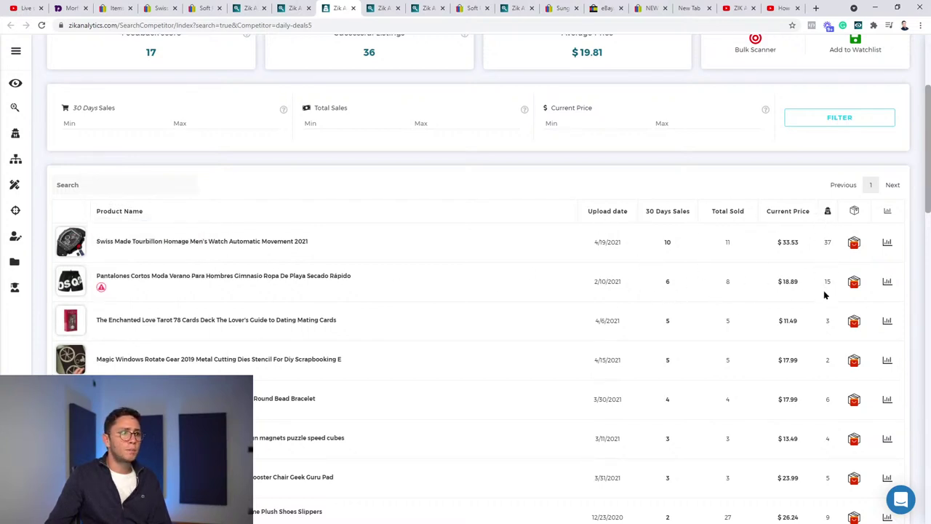
mouse_move(68, 318)
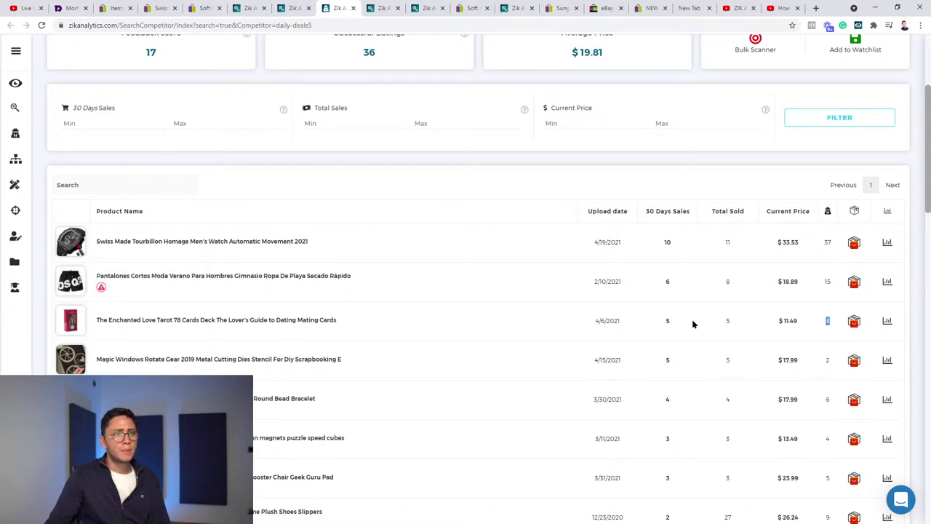
drag(684, 324, 664, 327)
click(829, 320)
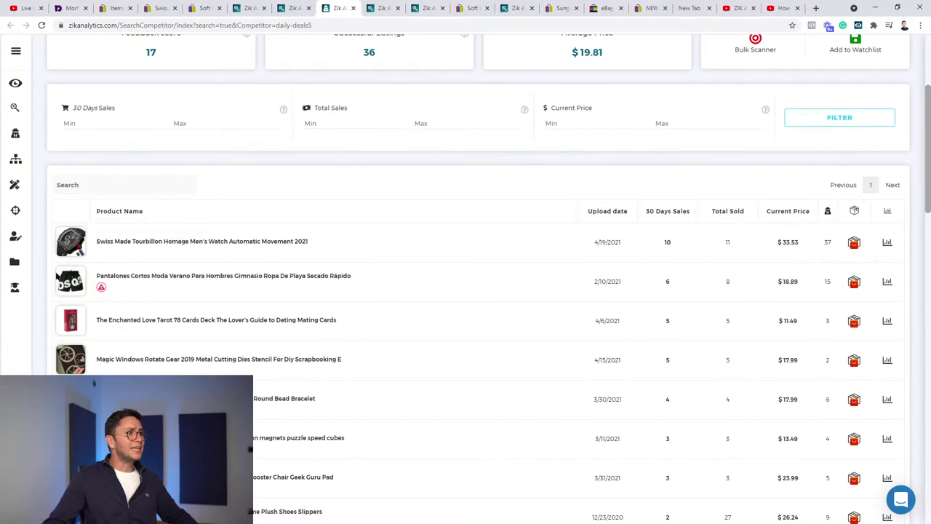
Step: Check the similar AliExpress products and their profit for the seller's Tourbillon watch and the Pantalones Cortos shorts
click(853, 243)
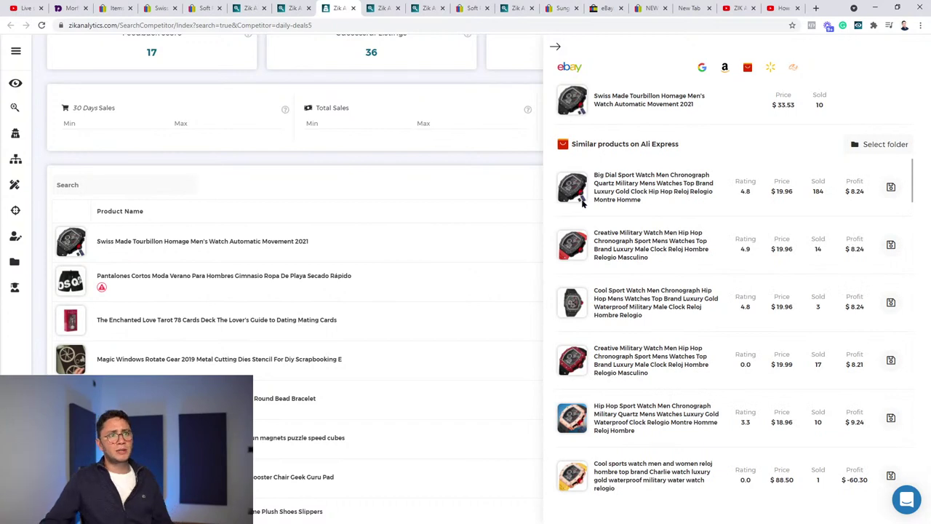
click(560, 48)
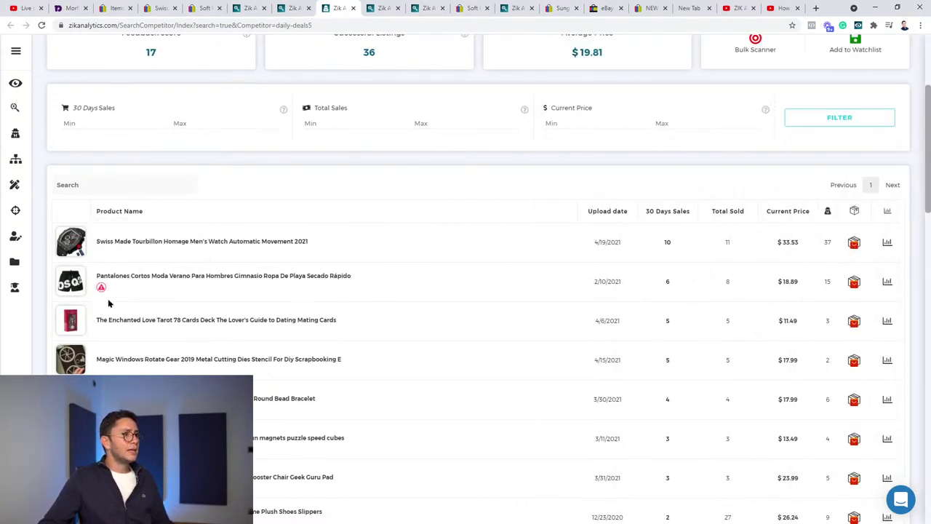
click(852, 281)
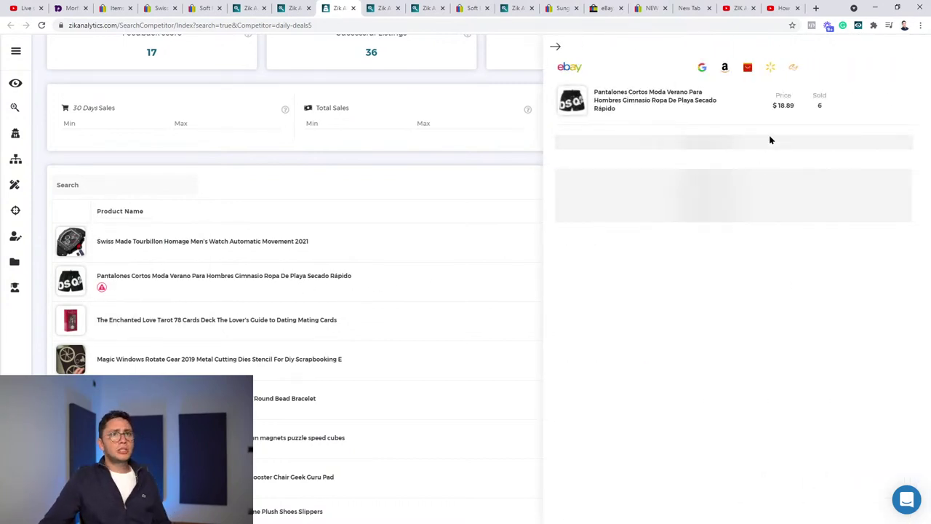
mouse_move(588, 237)
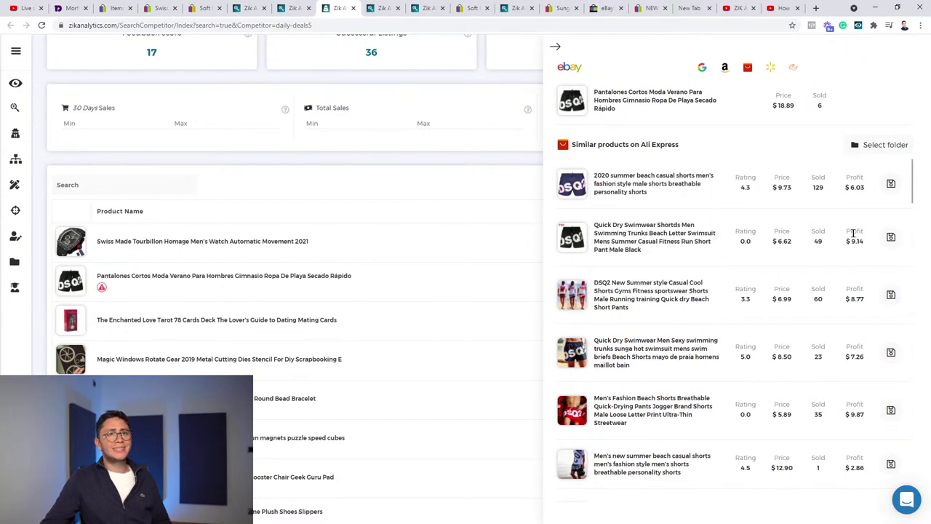
click(549, 56)
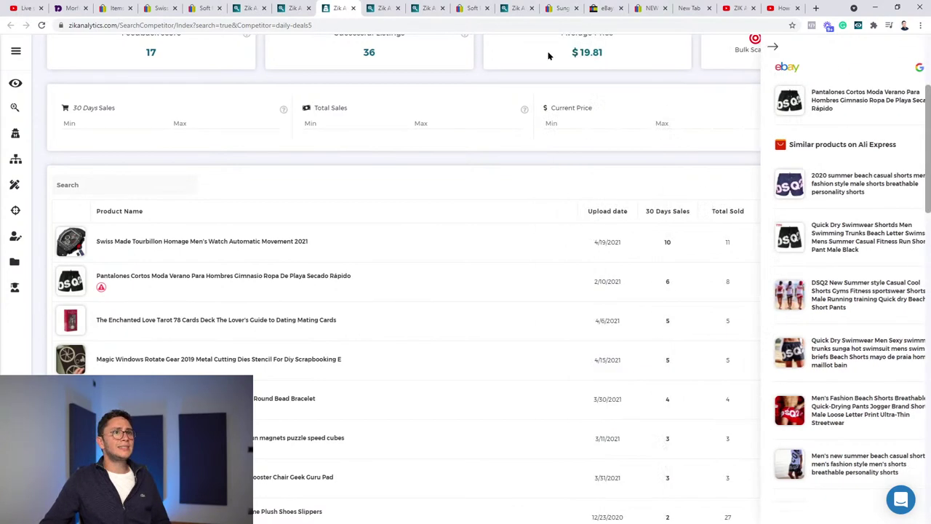
Step: Check the similar AliExpress products for the Enchanted Love Tarot deck and view the seller's eBay listing of it
mouse_move(76, 324)
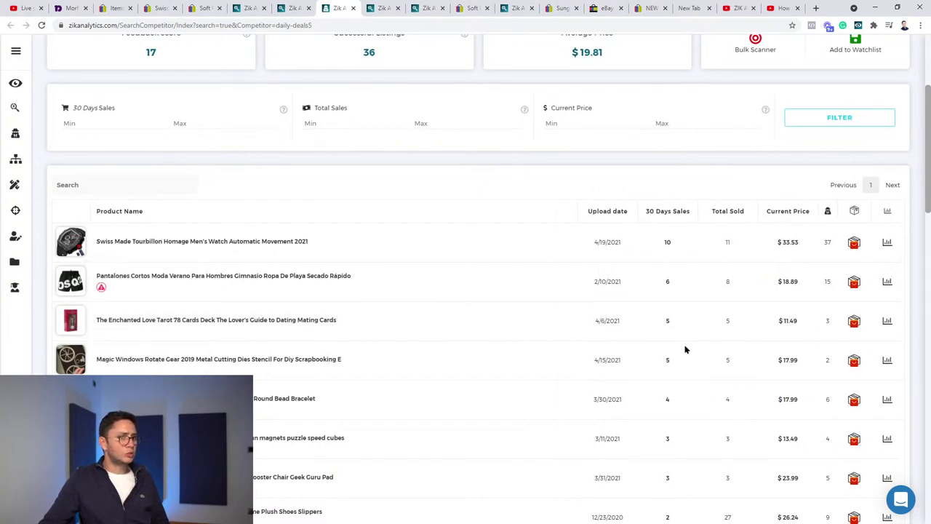
click(855, 322)
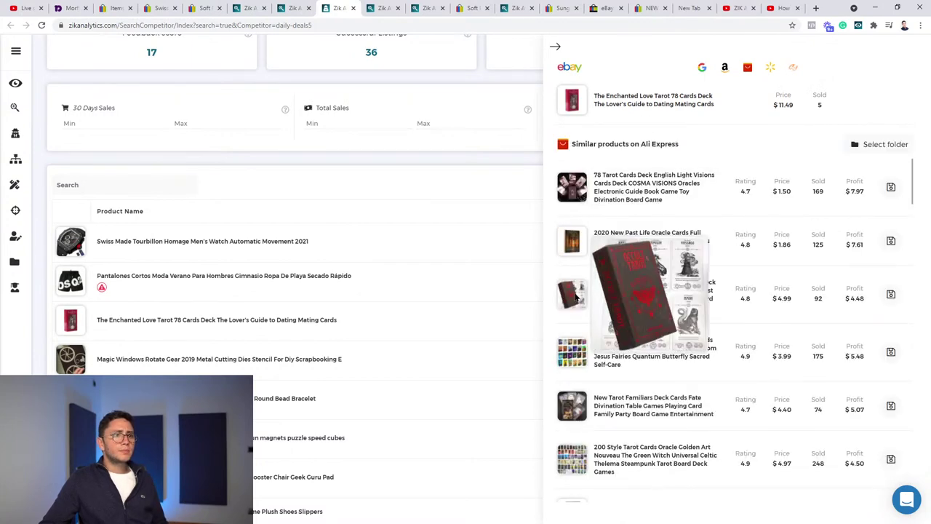
mouse_move(572, 251)
mouse_move(580, 104)
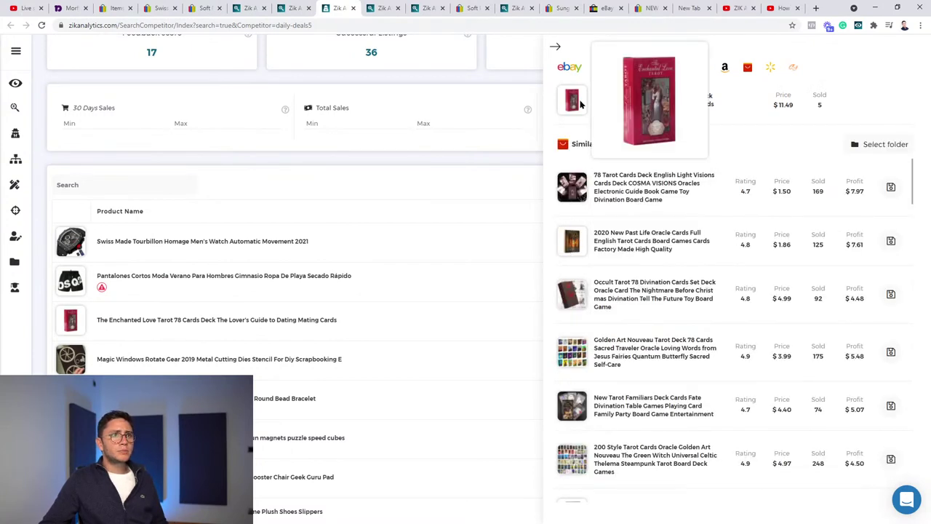
click(658, 104)
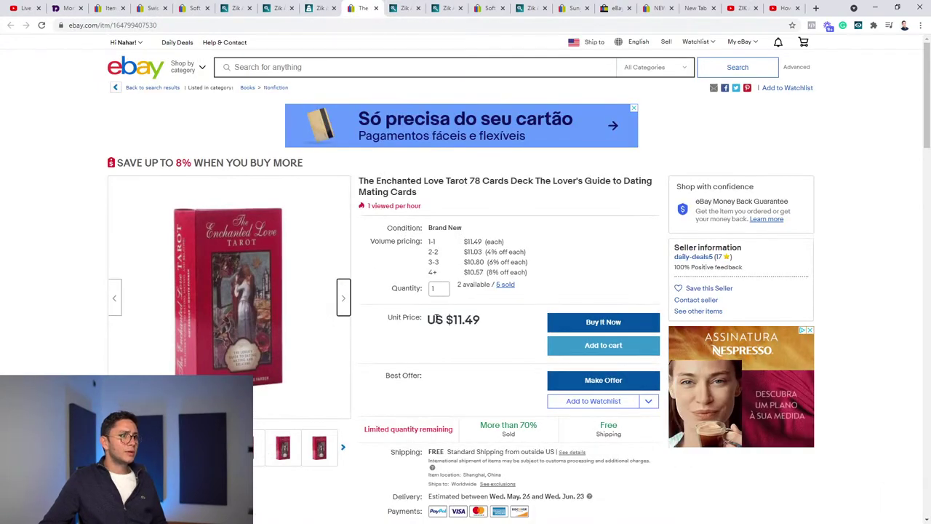
click(320, 8)
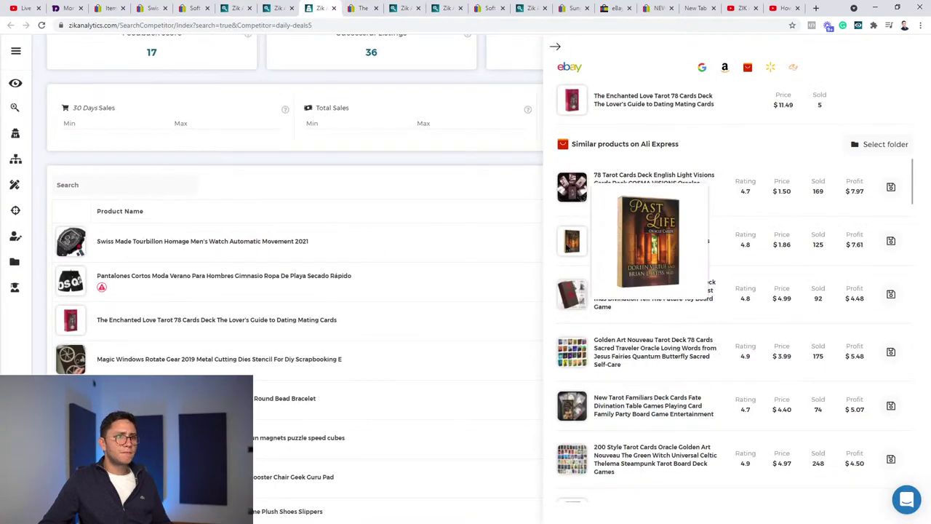
Step: Find the matching Enchanted Love Tarot deck among the AliExpress suppliers, open its listing and select the 78PCS TT50 variant
scroll(605, 365, down, 3)
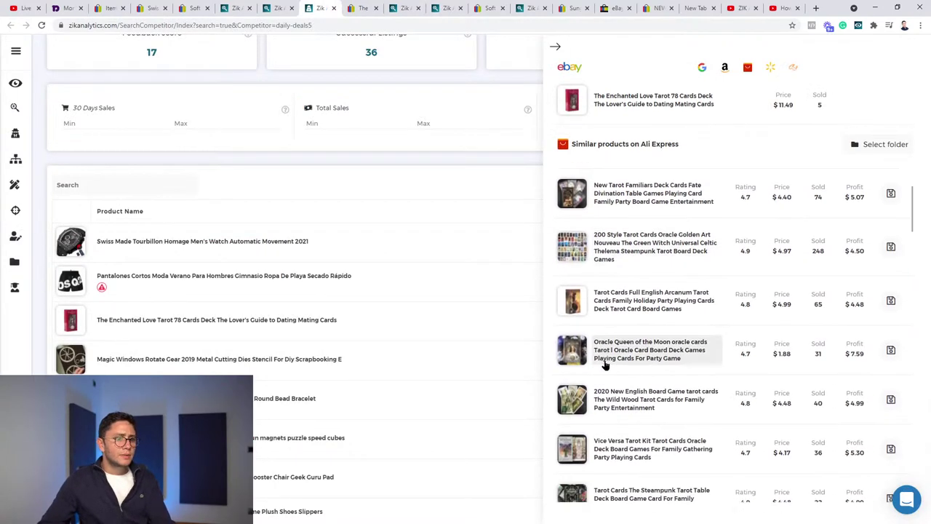
scroll(605, 366, down, 4)
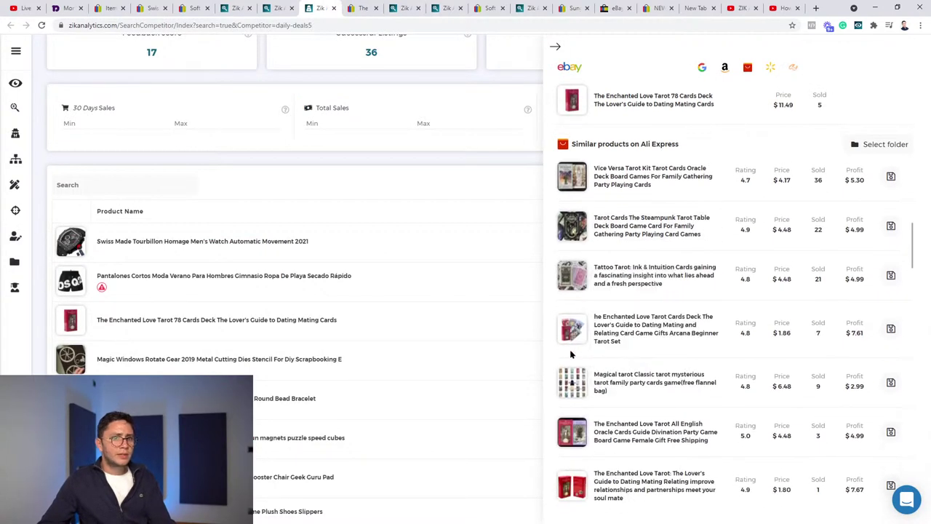
click(698, 334)
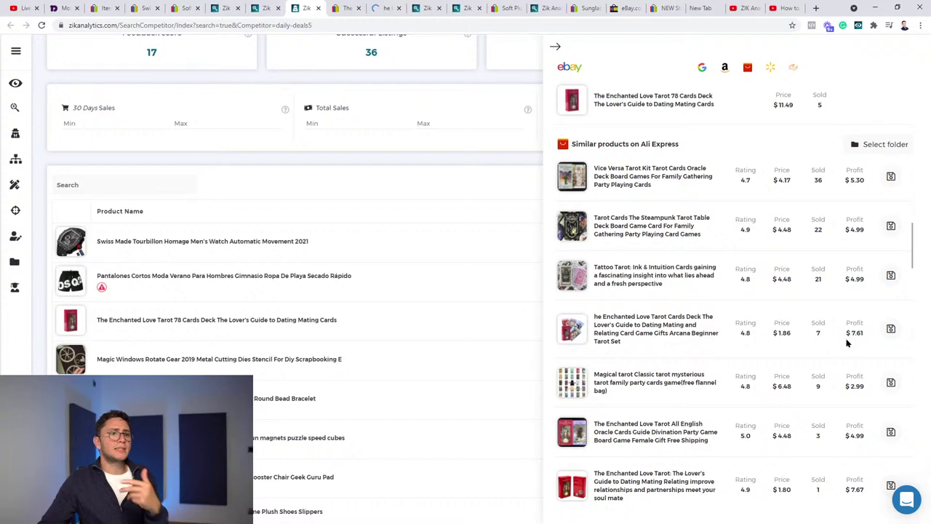
click(351, 8)
drag(382, 8, 346, 8)
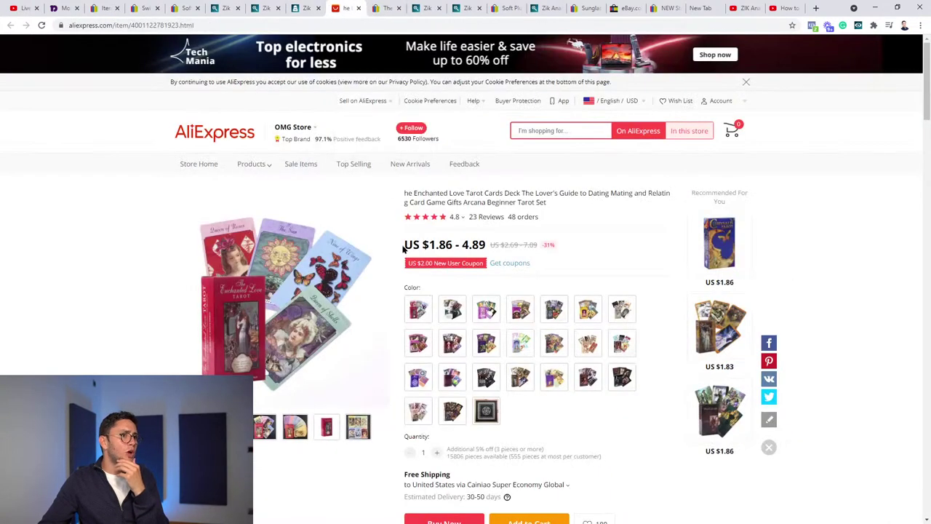
click(418, 312)
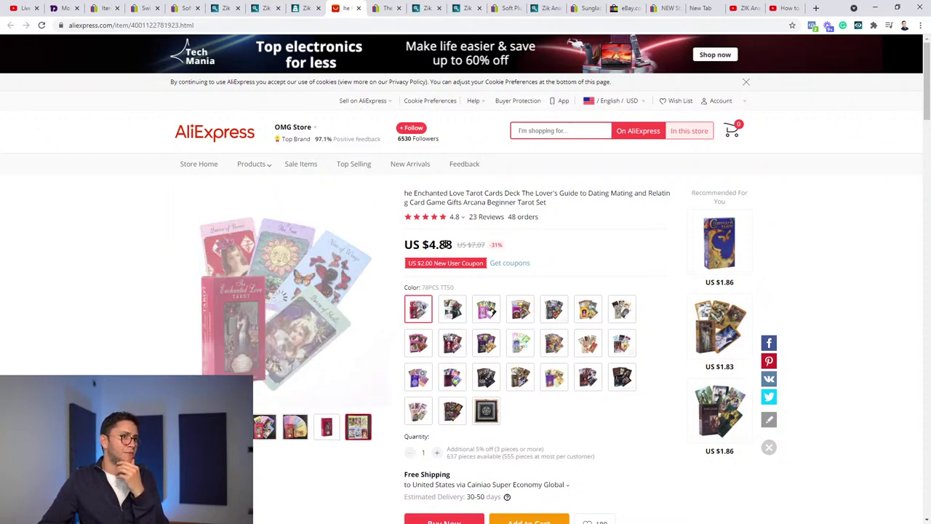
Step: Compare the tarot deck's eBay and AliExpress prices, then review the daily-deals5 seller statistics and product list
click(311, 7)
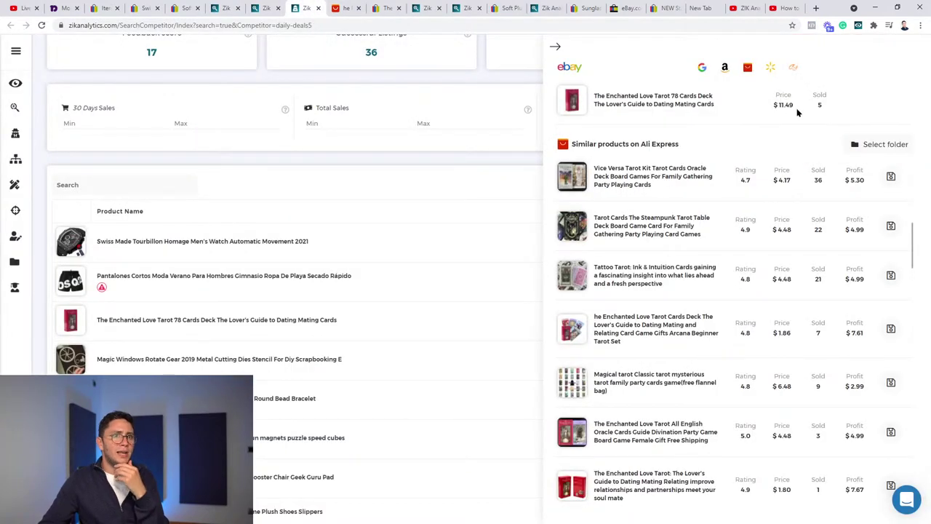
click(553, 47)
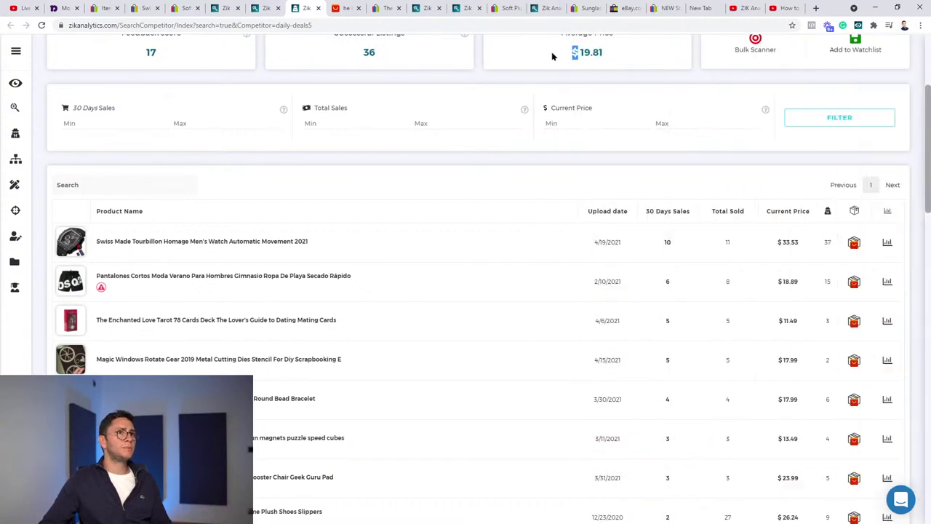
click(346, 8)
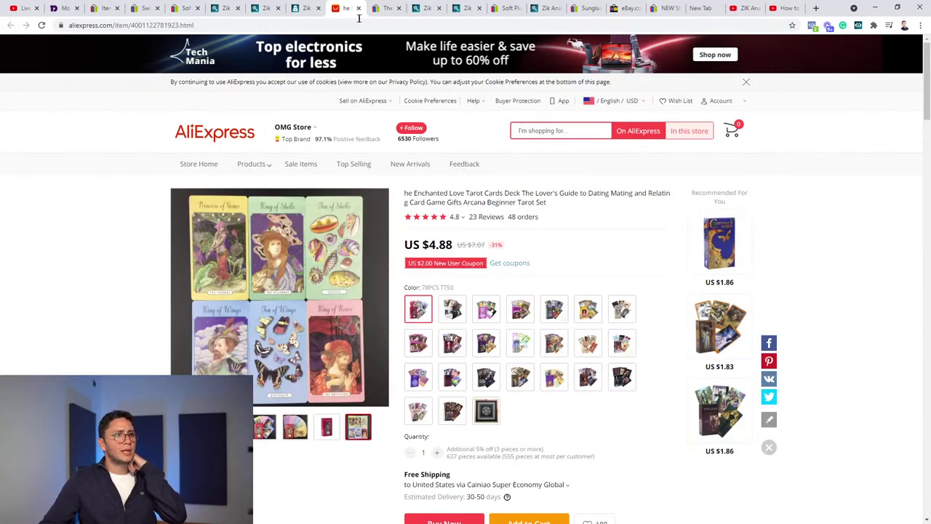
click(309, 8)
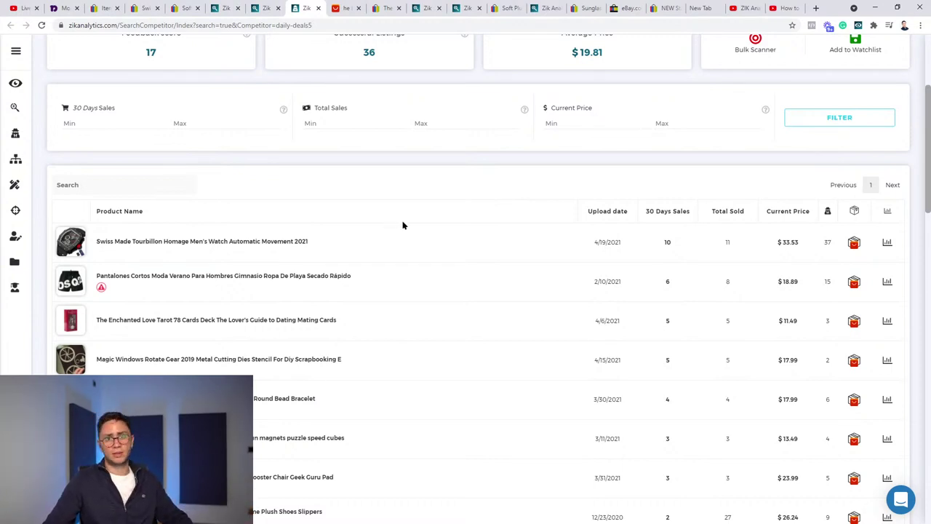
scroll(404, 219, up, 3)
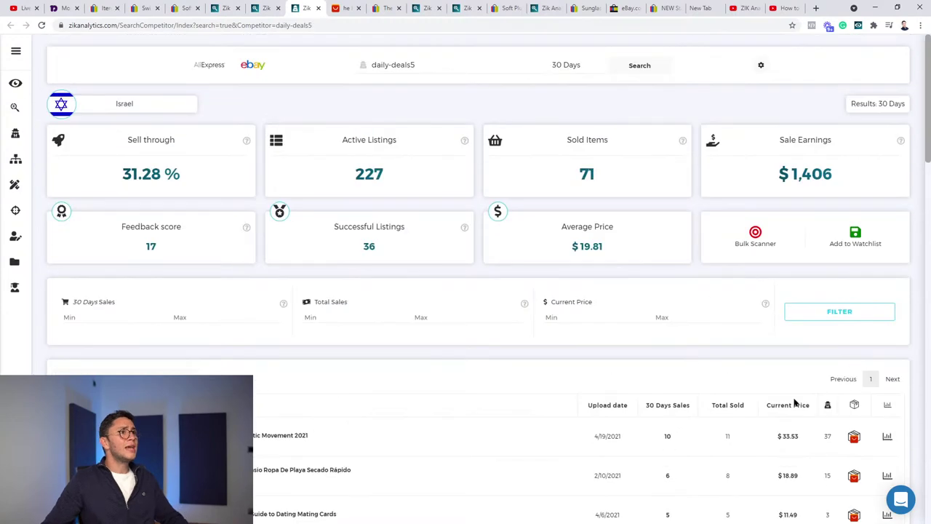
scroll(349, 153, down, 4)
mouse_move(63, 309)
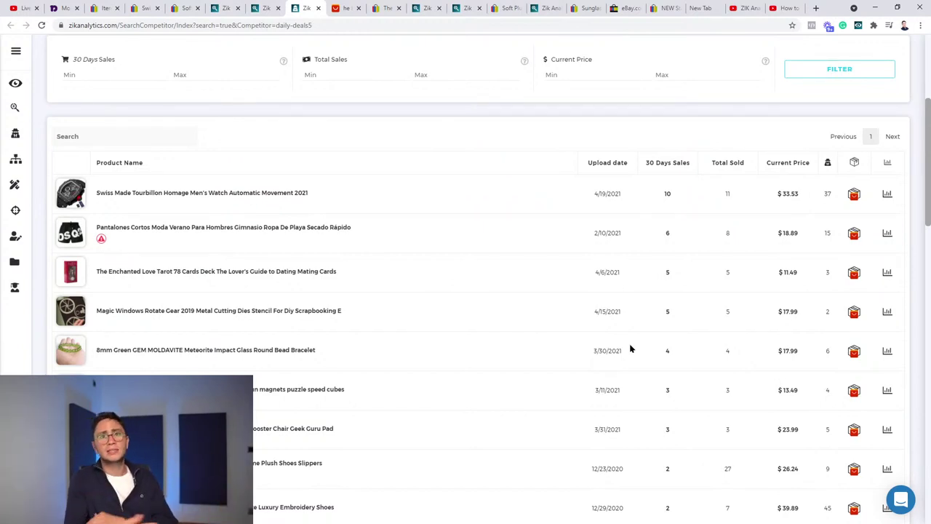
Step: Open the Title Builder in a new tab and copy "Tarot 78 Cards" from the tarot deck's eBay listing title
middle_click(13, 193)
click(353, 8)
click(293, 5)
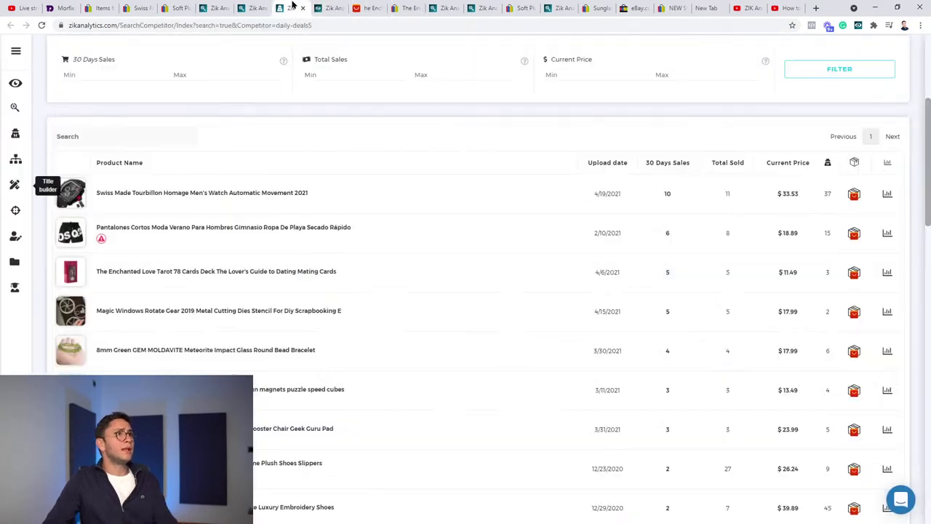
click(331, 8)
click(369, 8)
click(405, 8)
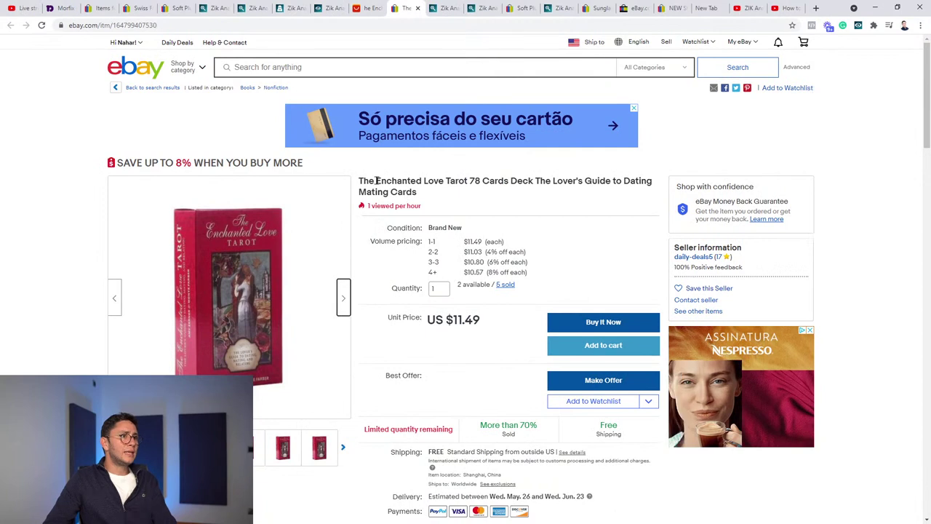
drag(445, 180, 511, 181)
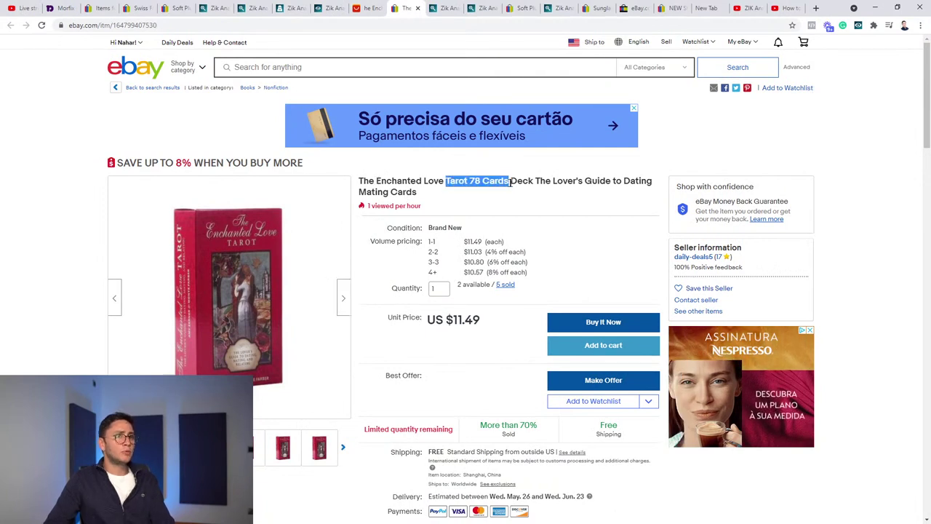
key(ctrl+c)
Step: Enter the copied phrase as the Title Builder keyword and shorten it to "Tarot Cards"
click(333, 8)
click(527, 72)
key(ctrl+v)
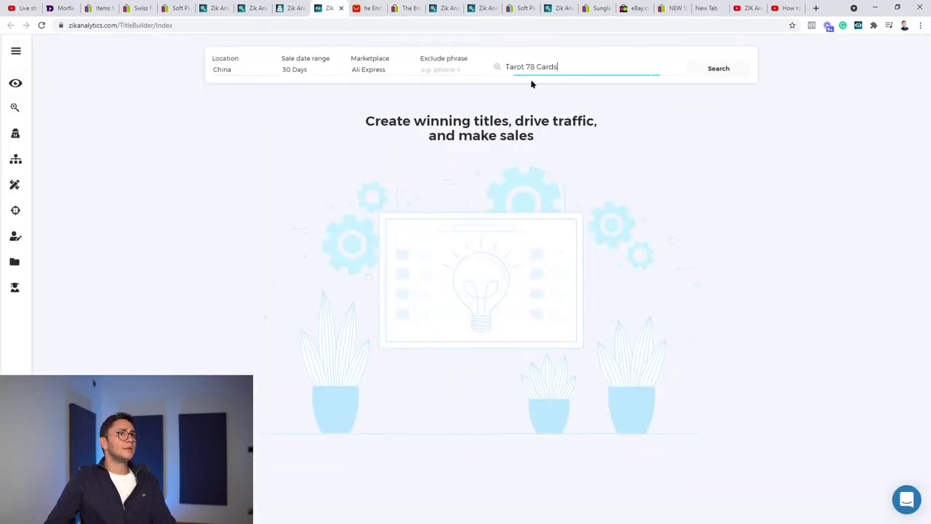
double_click(532, 66)
key(BackSpace)
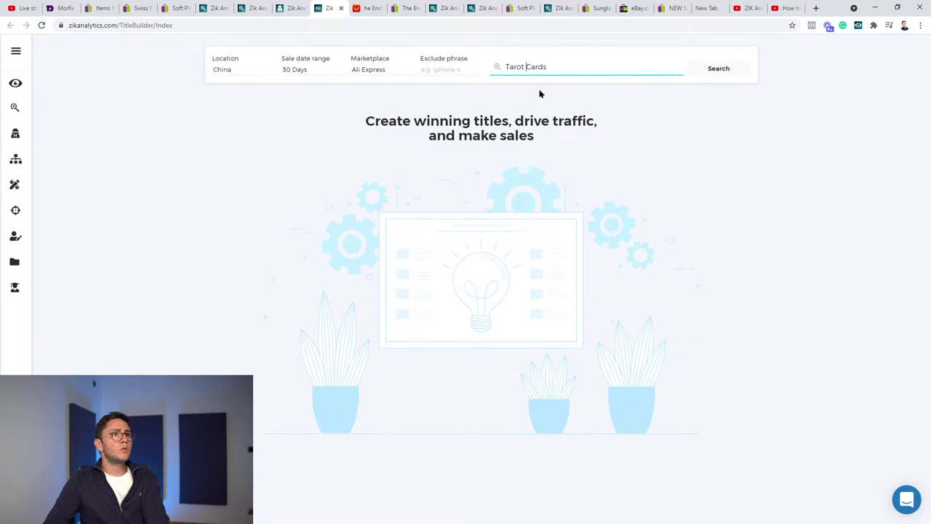
Step: Search the tarot keyword on the eBay marketplace for All Locations and examine the "tarot deck cards" searches, competition and sales
click(364, 70)
click(370, 85)
click(231, 69)
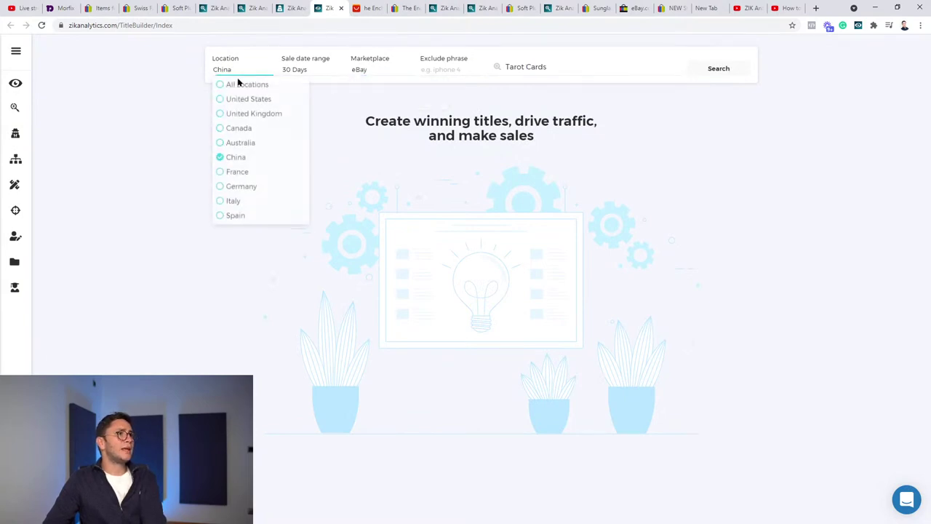
click(240, 84)
click(709, 68)
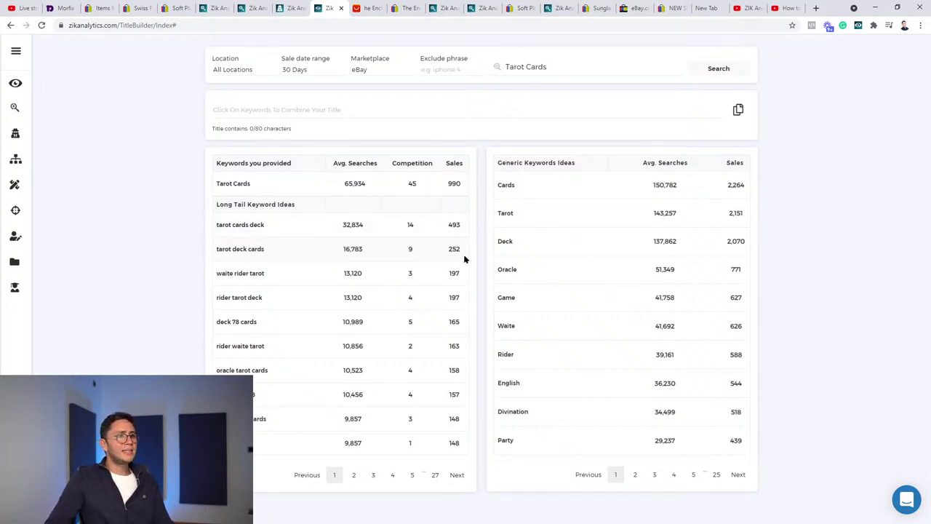
drag(464, 251, 344, 249)
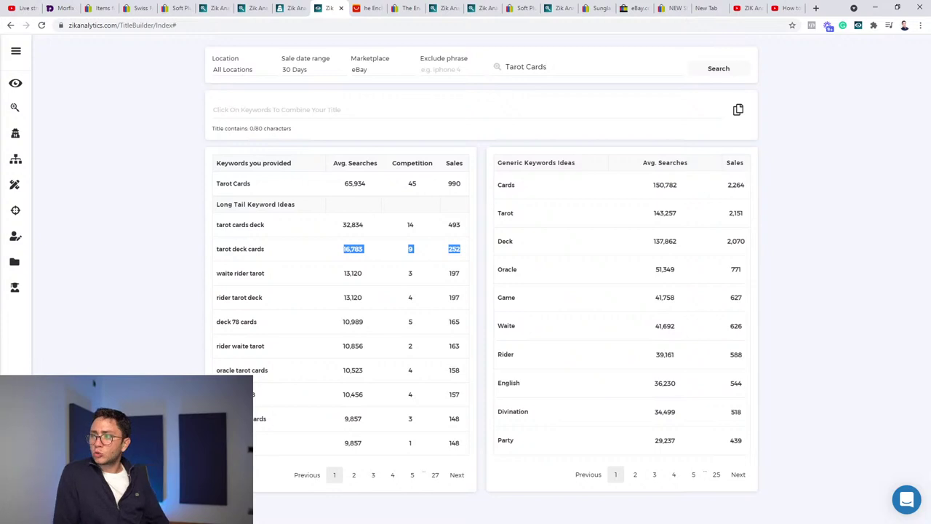
Step: Open zikanalytics.com in a new tab and follow its spring offer of 50% off the first month
click(817, 8)
text(z)
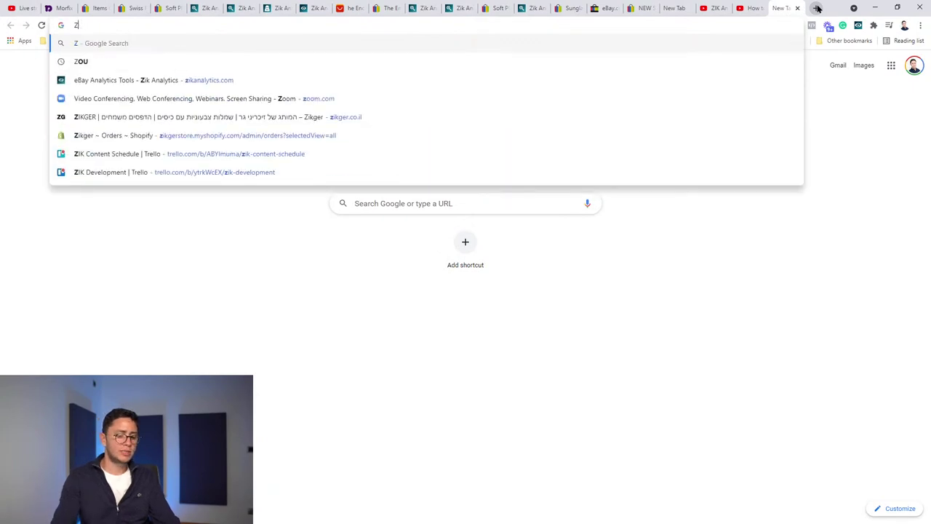
text(ik)
key(Return)
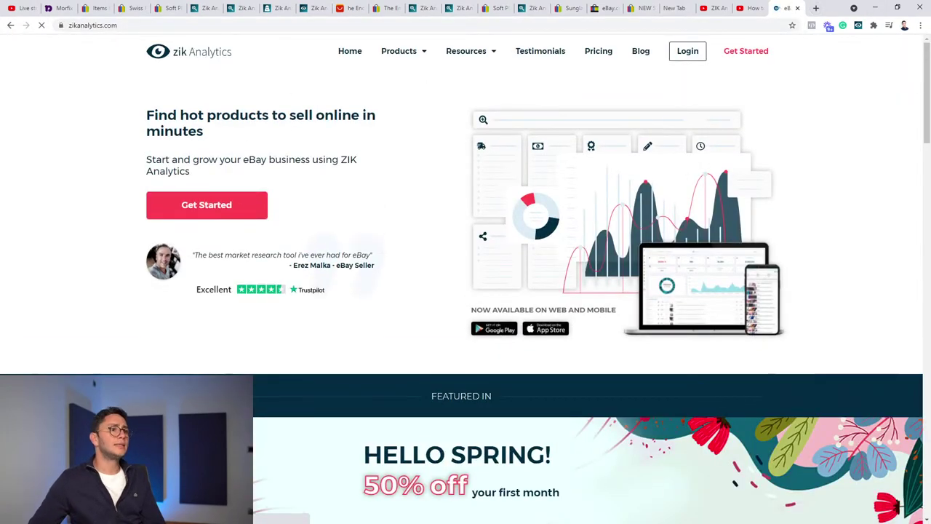
drag(449, 464, 437, 463)
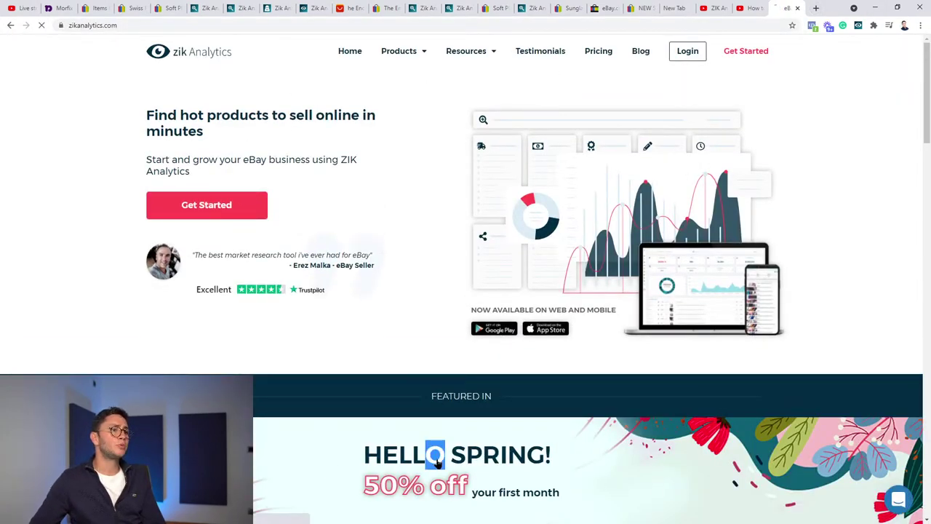
click(437, 463)
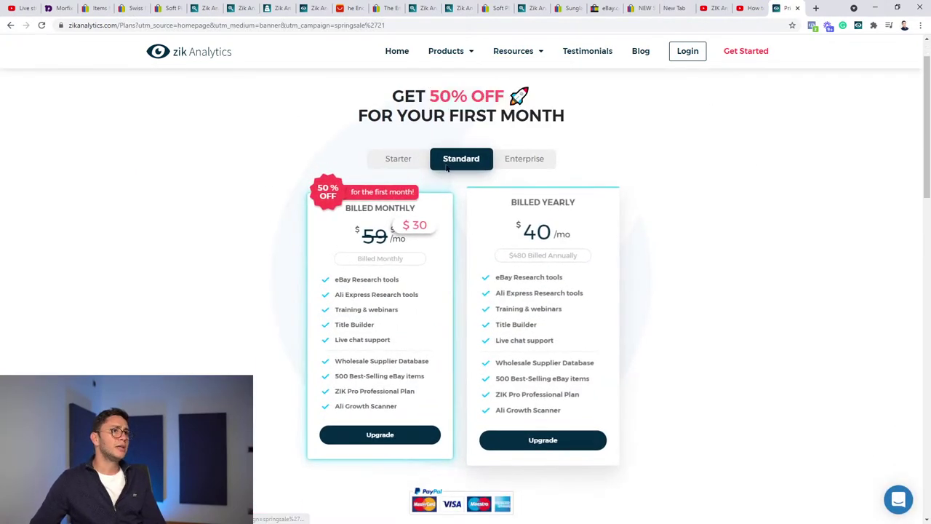
Step: View the Starter plan's pricing and the offer of any plan at $1 for 7 days
click(398, 160)
scroll(406, 201, down, 1)
scroll(400, 246, up, 1)
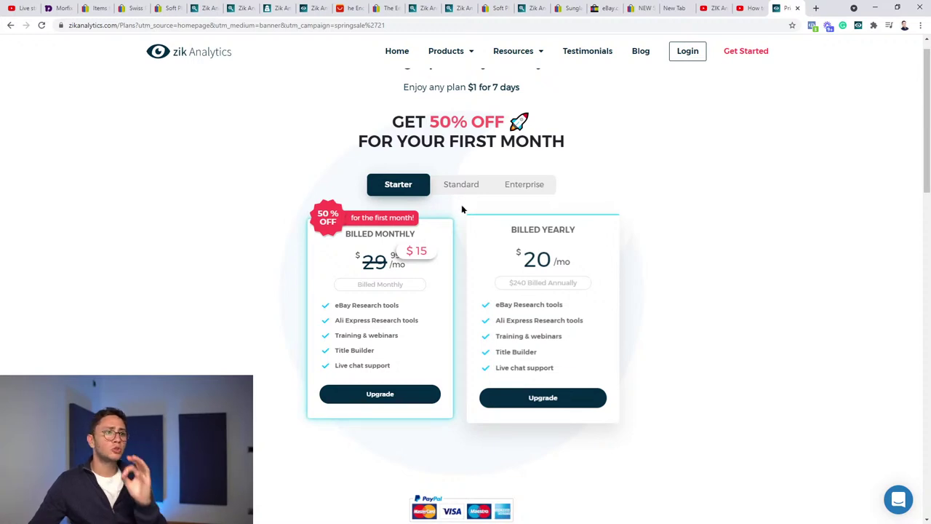
drag(402, 88, 521, 92)
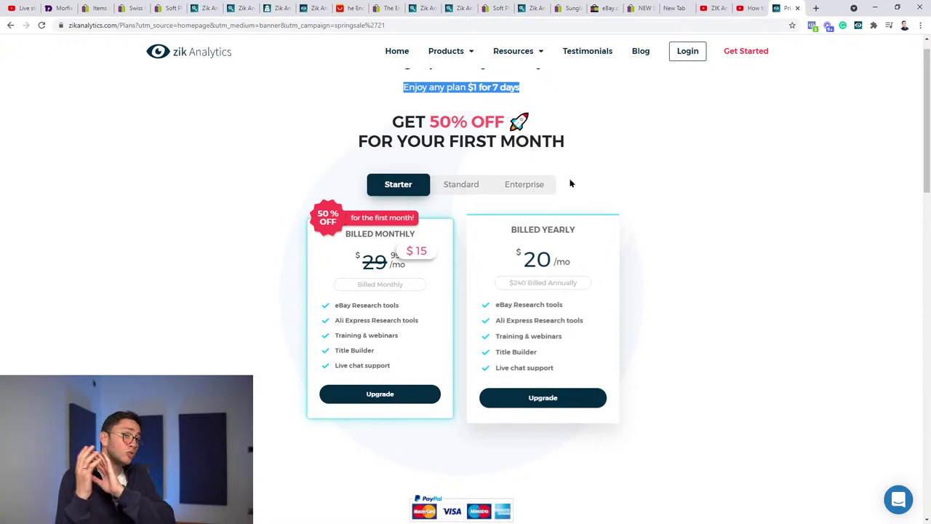
Step: Return to the men's watch product research and close the tabs between it and the YouTube playlist on high-demand, low-competition products
click(203, 8)
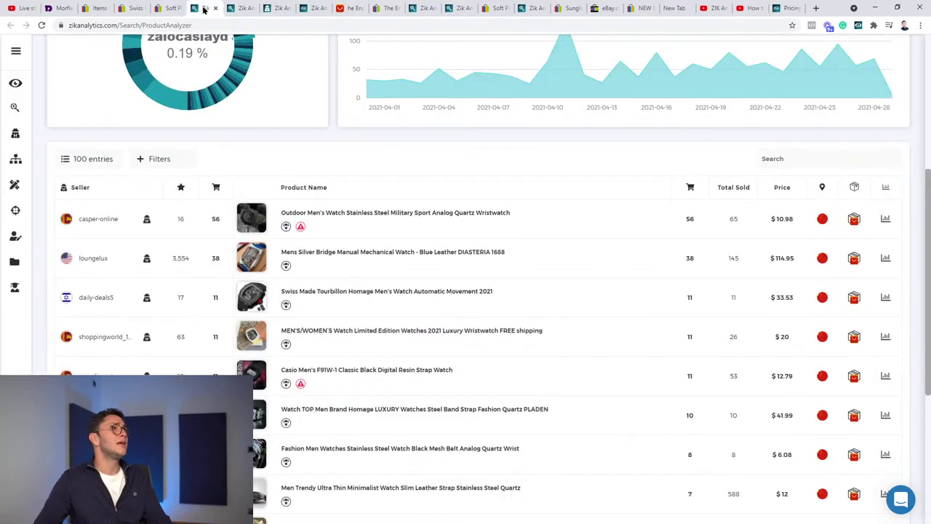
mouse_move(13, 297)
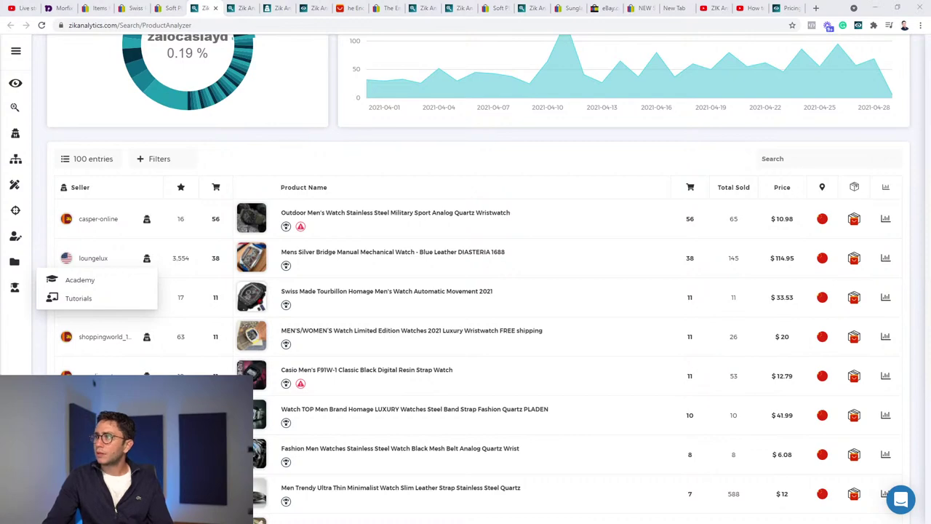
click(249, 8)
click(250, 8)
click(250, 8)
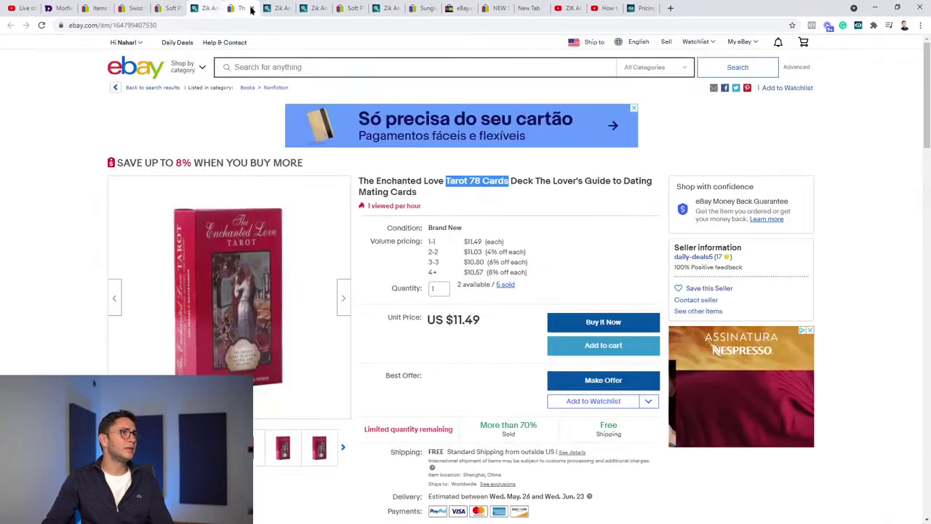
click(251, 8)
click(250, 8)
click(251, 8)
click(251, 8)
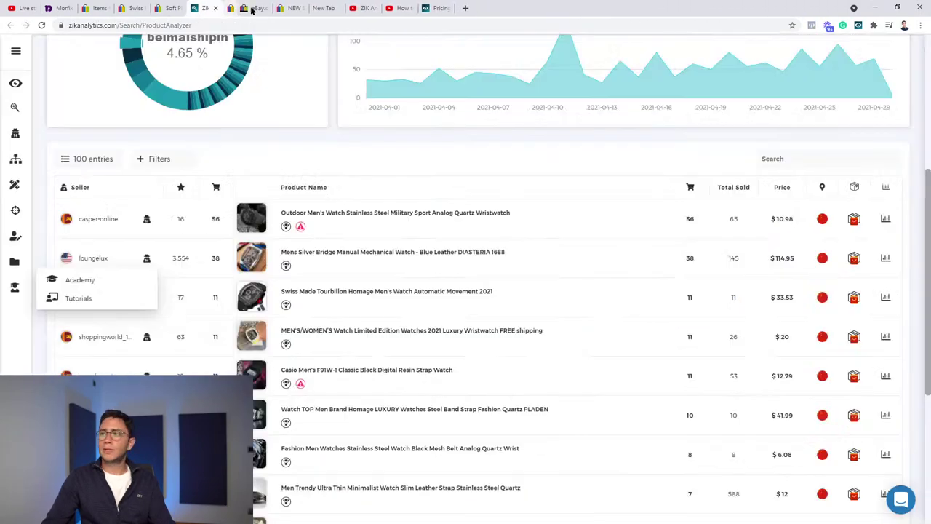
click(251, 8)
click(251, 8)
click(251, 8)
click(251, 8)
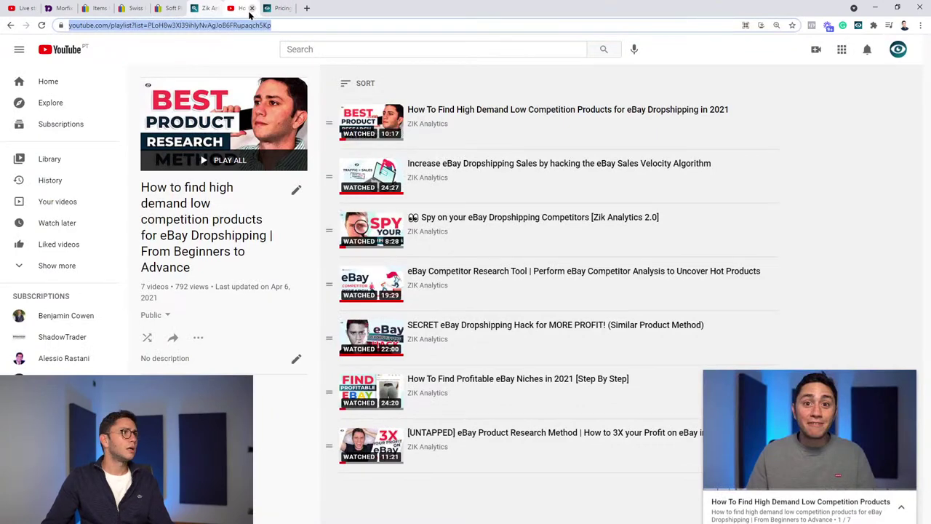
Step: Switch to YouTube Studio, dismiss the Share Livestream dialog and return to the betterthanregularprice items for sale on eBay
click(22, 8)
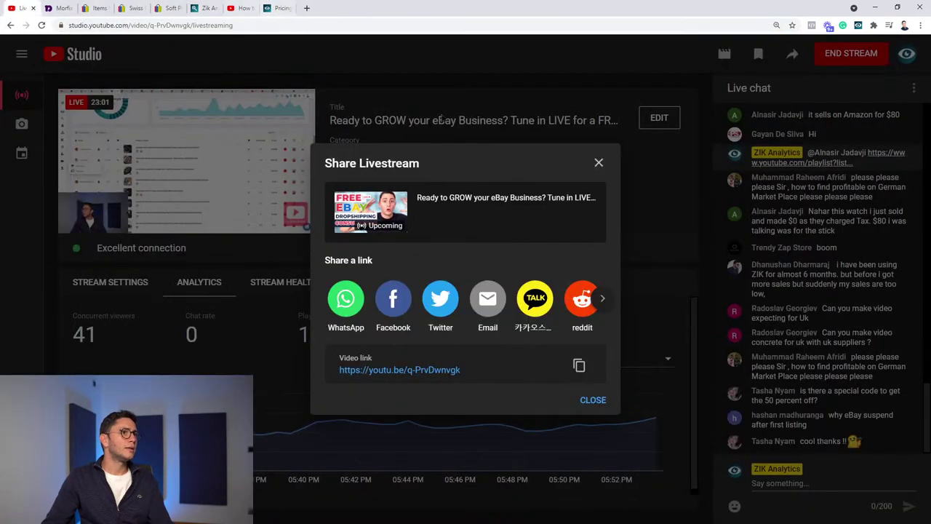
click(598, 163)
click(357, 8)
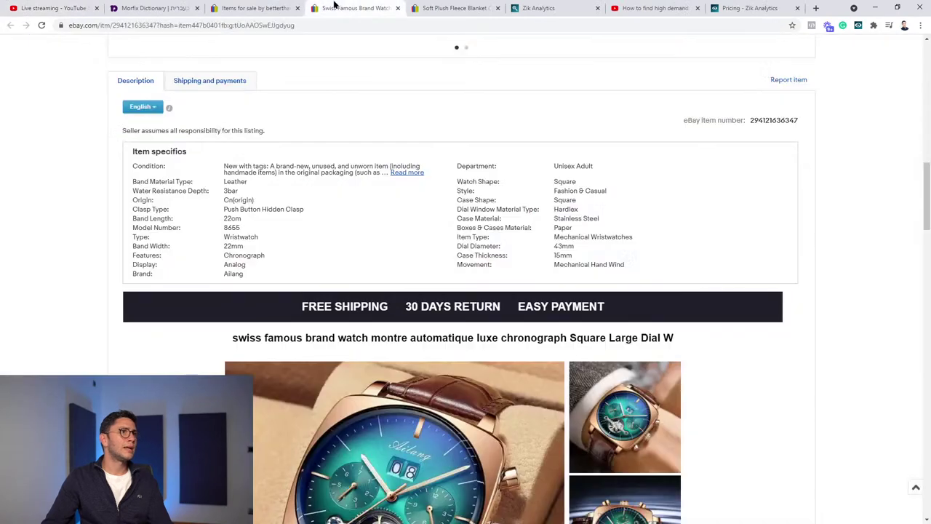
click(234, 6)
scroll(426, 158, up, 5)
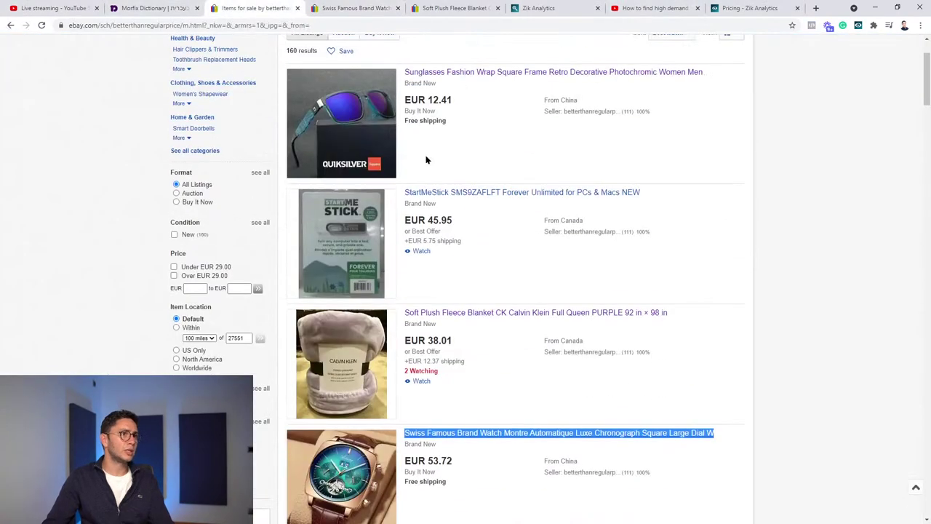
click(10, 25)
drag(160, 25, 424, 19)
key(BackSpace)
key(BackSpace)
key(BackSpace)
key(BackSpace)
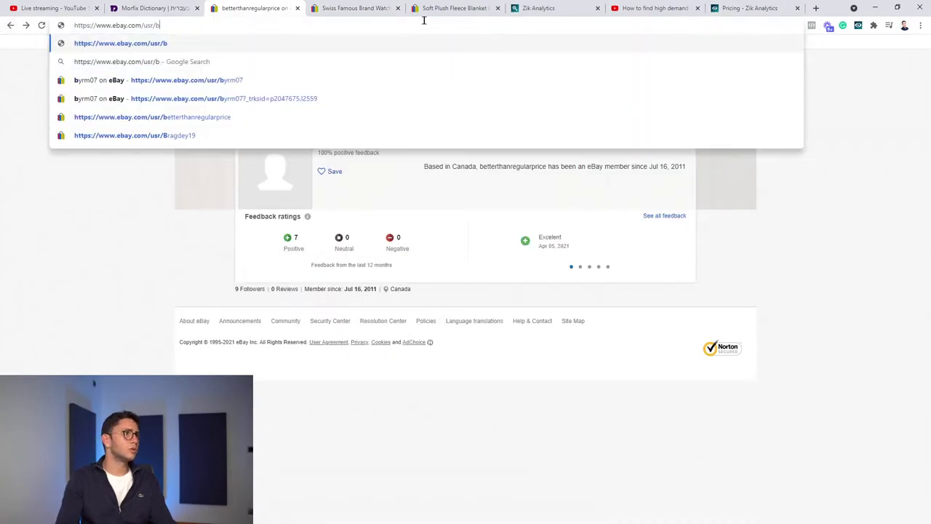
text(ellkofma-1)
key(Return)
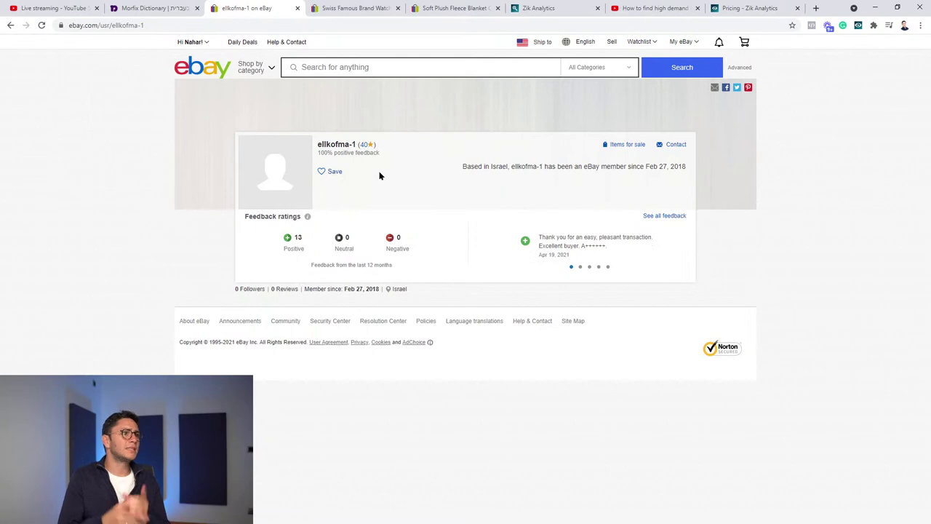
Step: List the seller's items for sale and open the "Modern Home Living Room TV Cabinet Dining Table Decoration Fake Flower" listing in a new tab
click(619, 144)
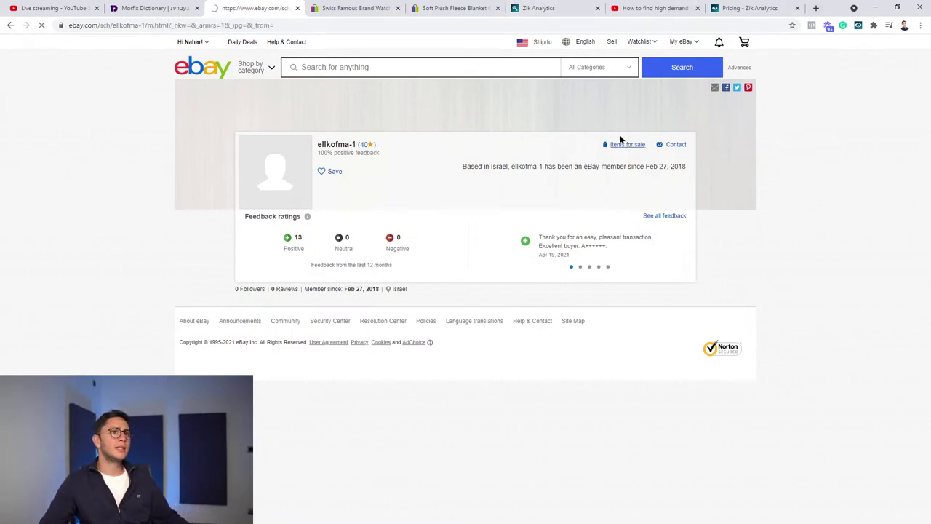
right_click(292, 89)
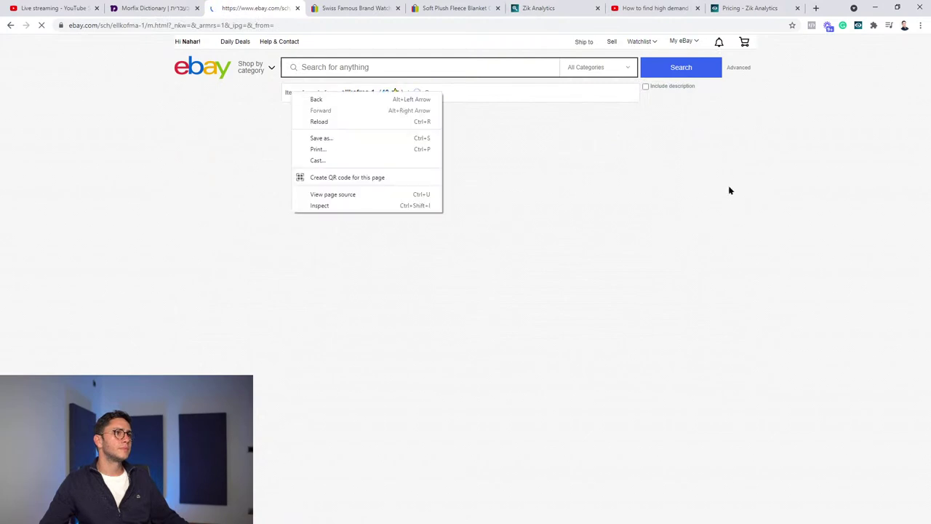
click(856, 173)
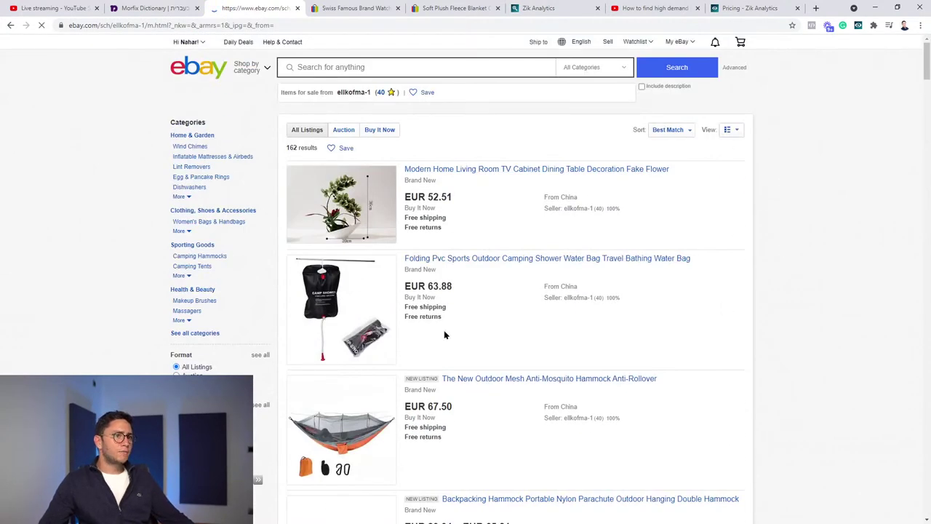
middle_click(459, 169)
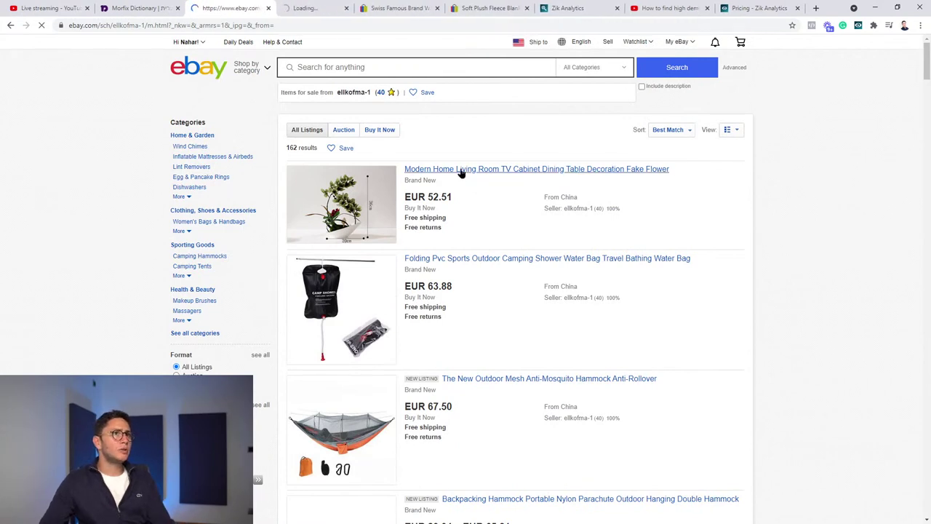
click(335, 7)
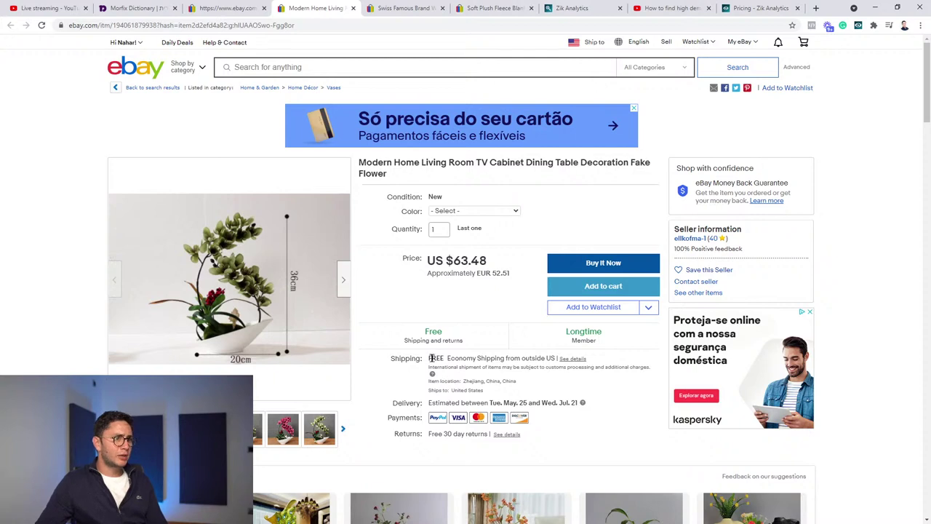
Step: Highlight the listing's economy shipping line and select Rose Red as the flower's color
drag(431, 358, 557, 359)
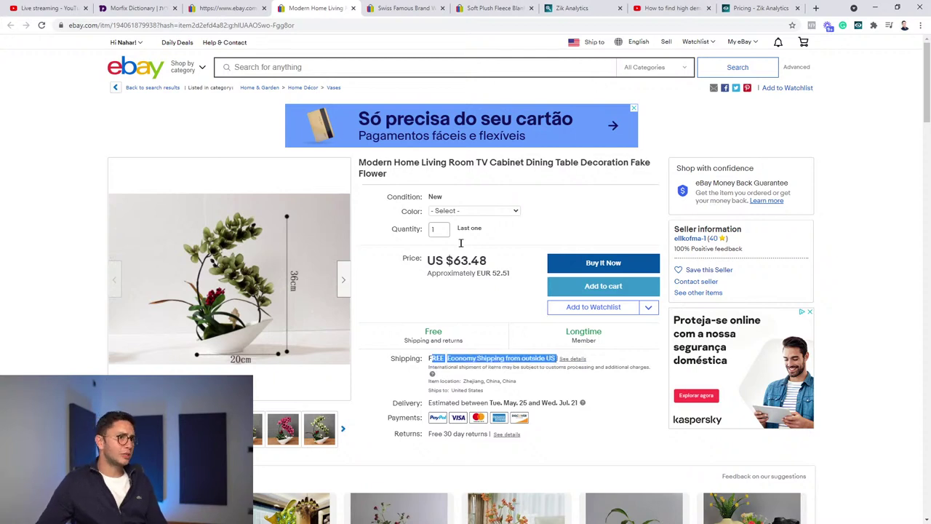
click(466, 210)
click(466, 210)
click(447, 237)
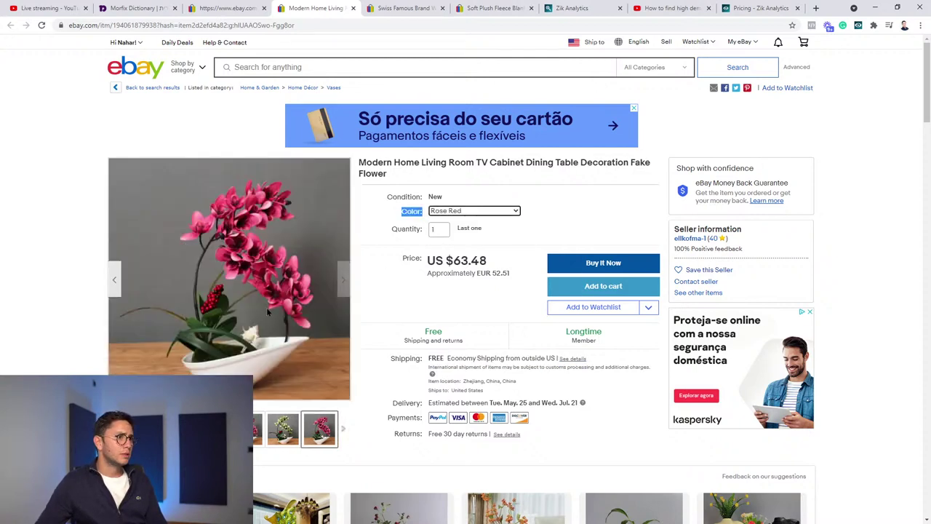
Step: Show the listing's shipping and payments details and highlight the Economy Shipping from outside US service
scroll(206, 323, down, 9)
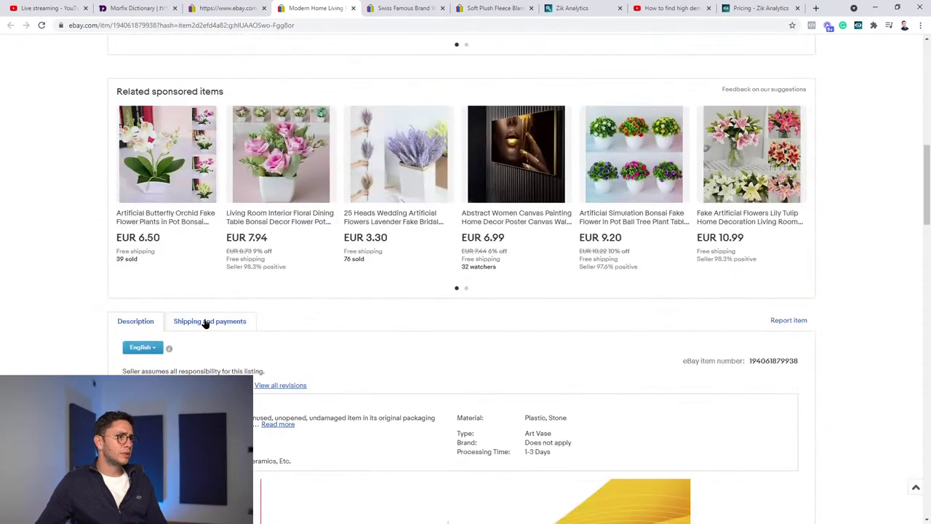
click(206, 324)
scroll(268, 316, down, 2)
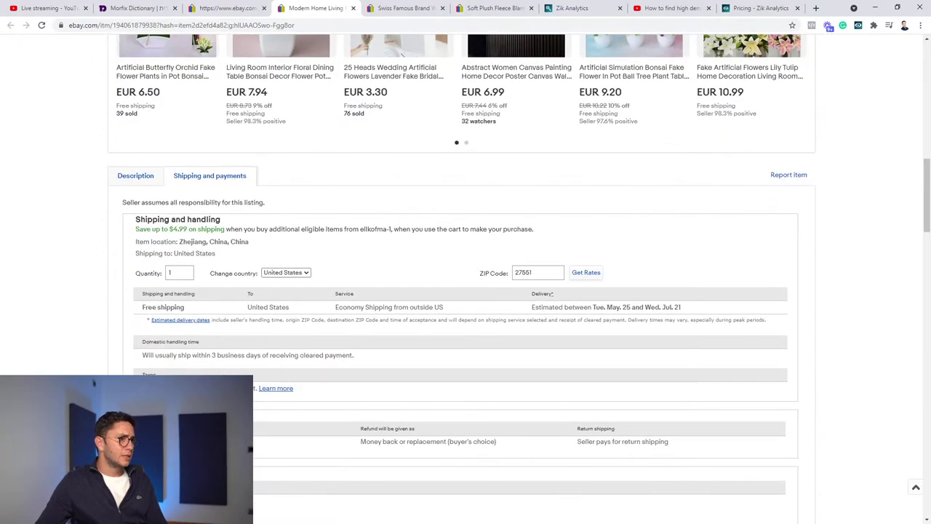
drag(139, 360, 291, 356)
click(160, 392)
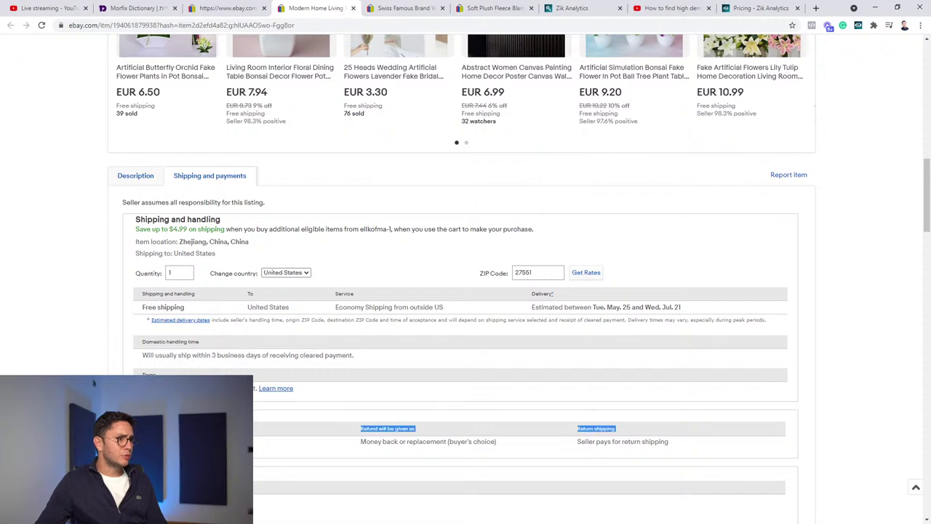
drag(322, 313, 426, 306)
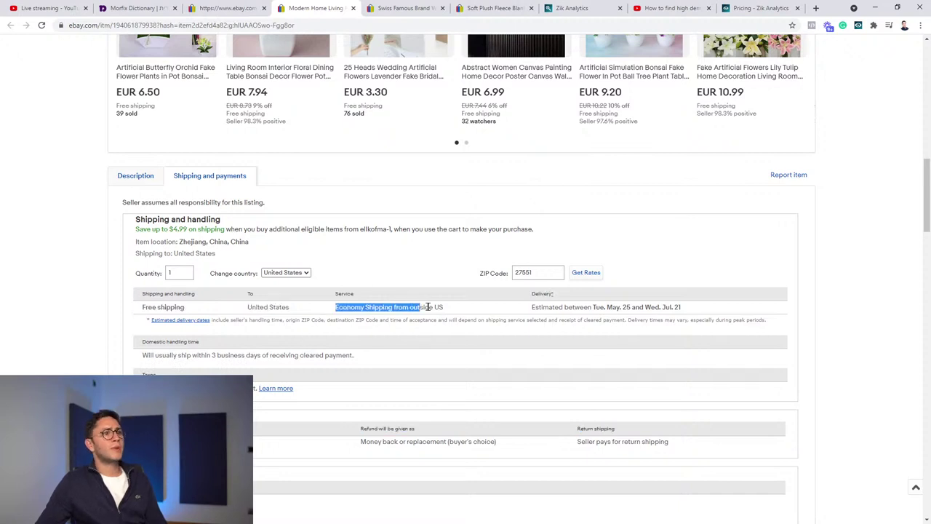
triple_click(433, 306)
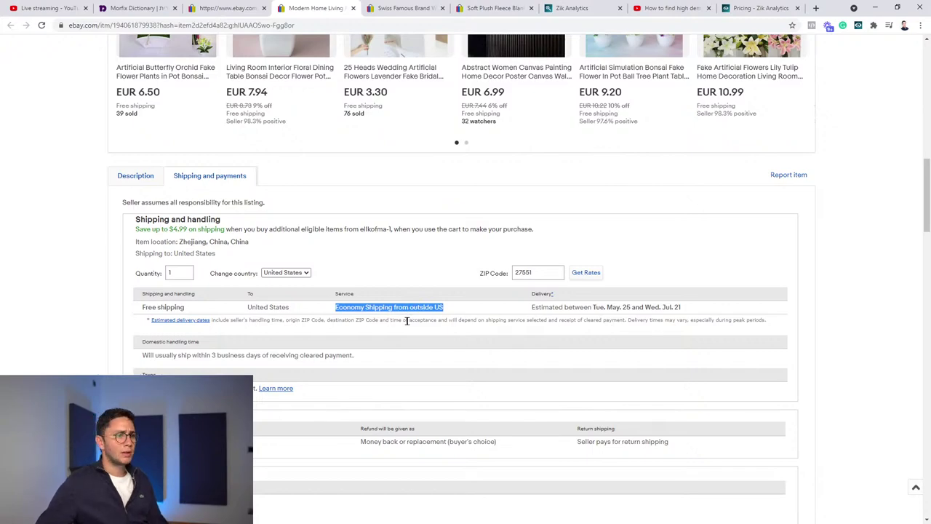
Step: Return to the listing's description and review its China Express template, product information and policy sections
scroll(476, 320, up, 10)
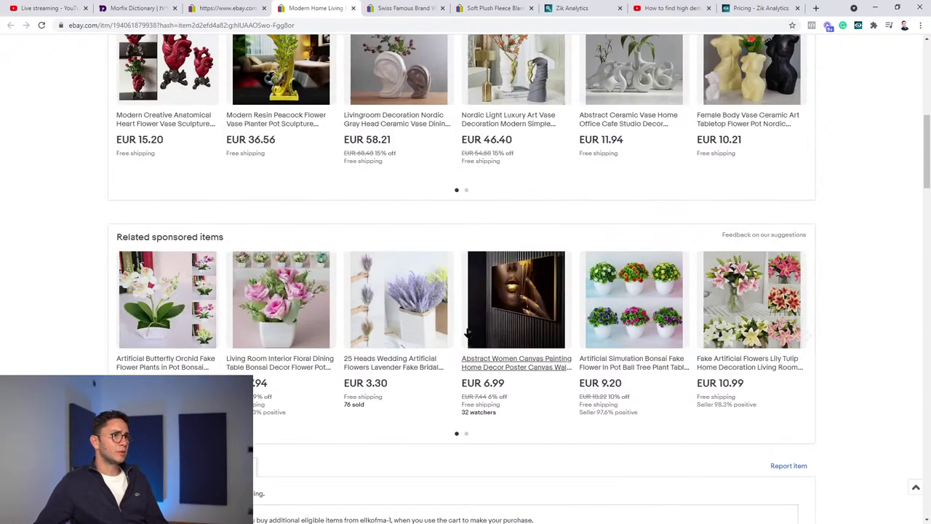
scroll(471, 324, up, 3)
scroll(385, 337, down, 12)
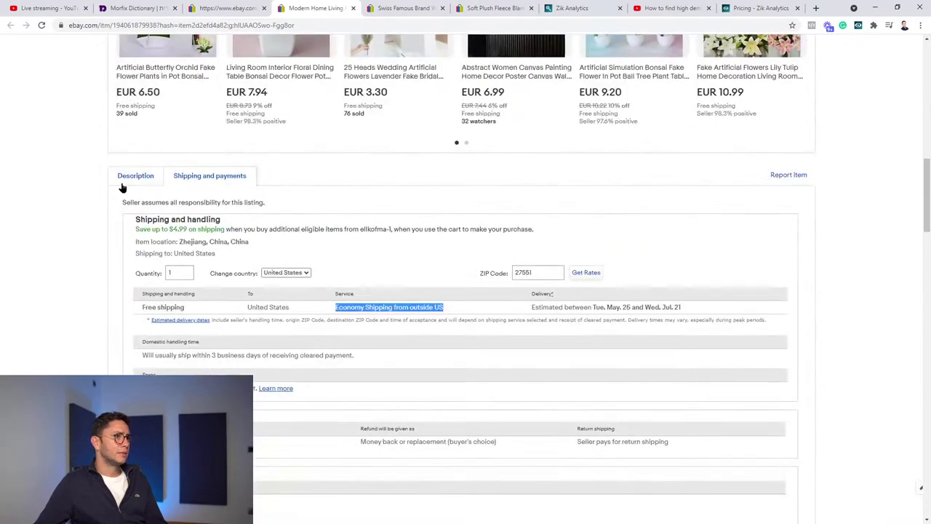
click(120, 185)
scroll(451, 291, down, 2)
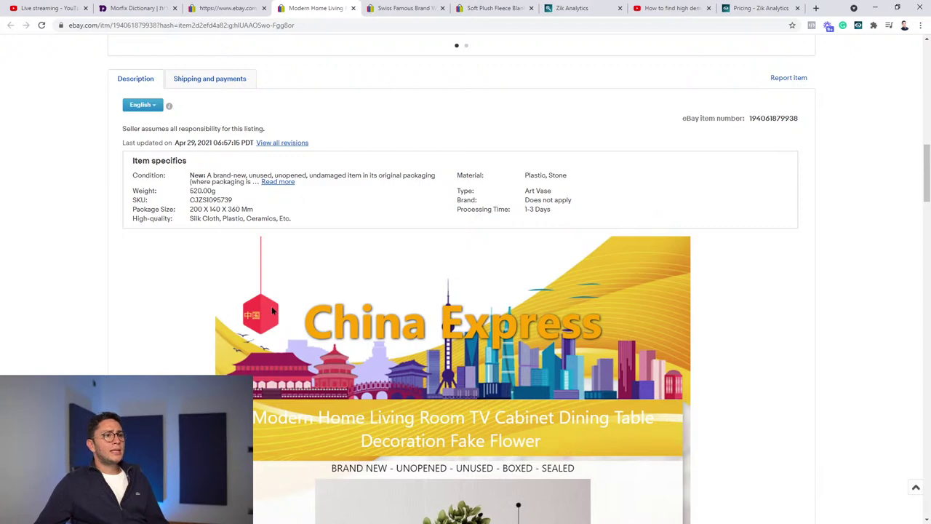
scroll(331, 361, down, 3)
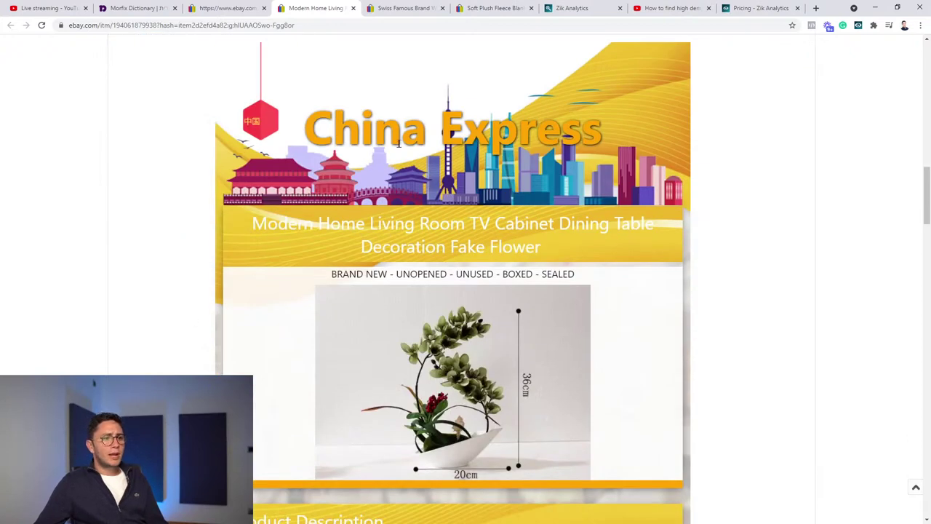
scroll(355, 393, down, 5)
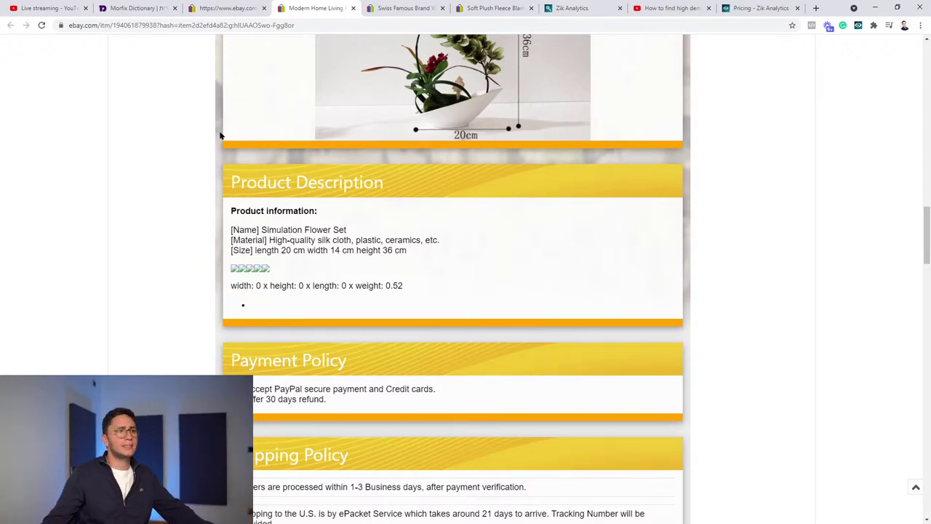
Step: Highlight the item specifics table in the fake flower listing and examine its fields
scroll(221, 135, up, 9)
drag(135, 354, 519, 414)
mouse_move(575, 406)
mouse_down()
mouse_move(310, 395)
mouse_move(143, 370)
mouse_move(553, 386)
mouse_move(574, 400)
mouse_up()
click(290, 408)
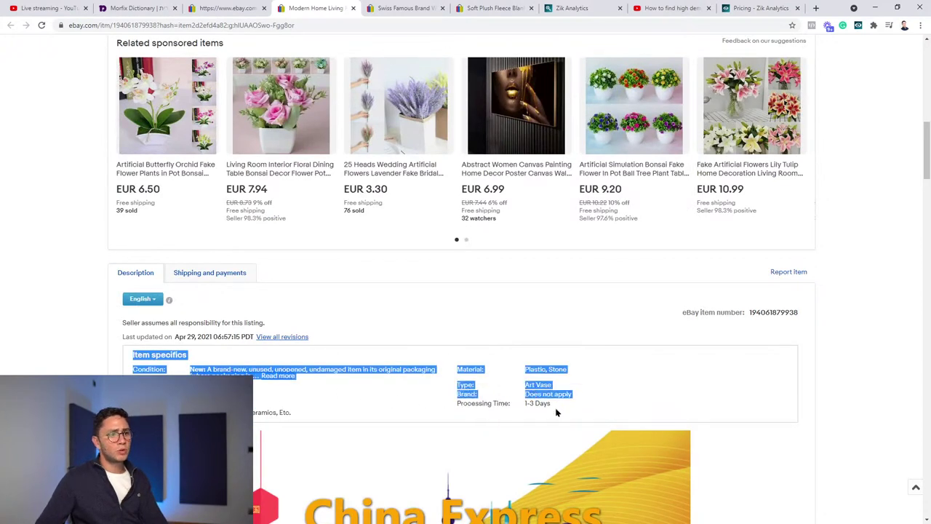
click(574, 409)
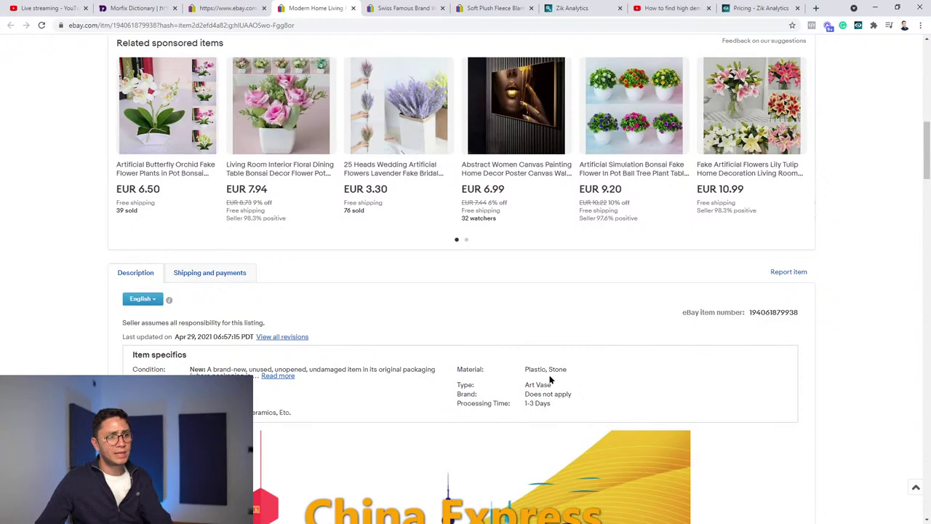
drag(131, 354, 390, 415)
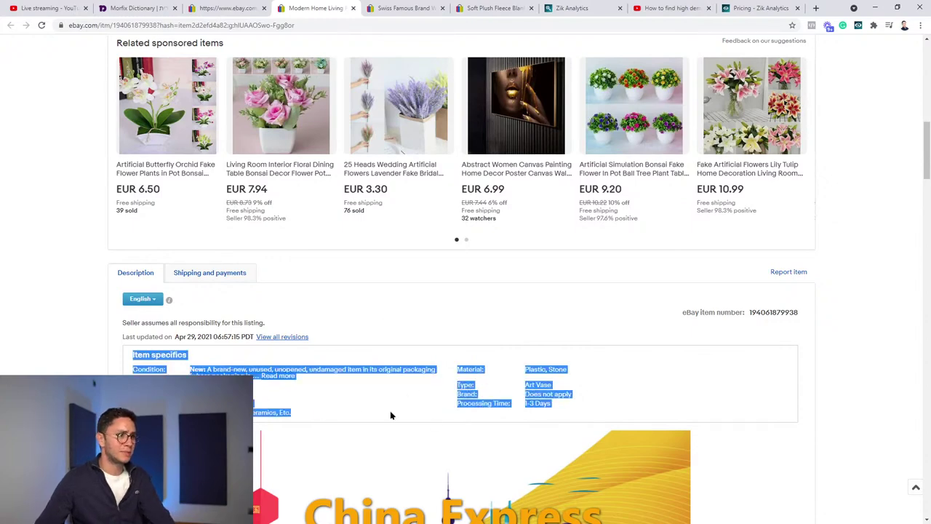
scroll(533, 404, up, 8)
scroll(311, 283, down, 8)
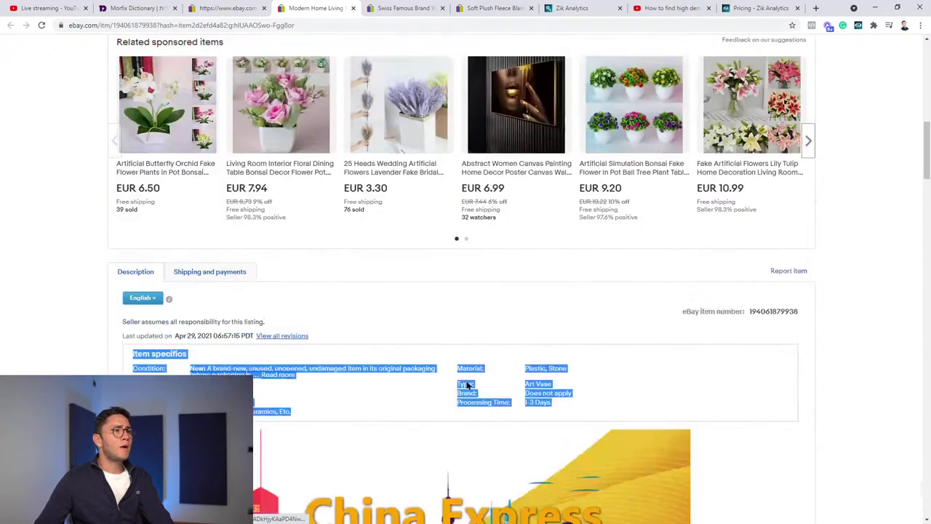
click(317, 272)
scroll(315, 272, down, 2)
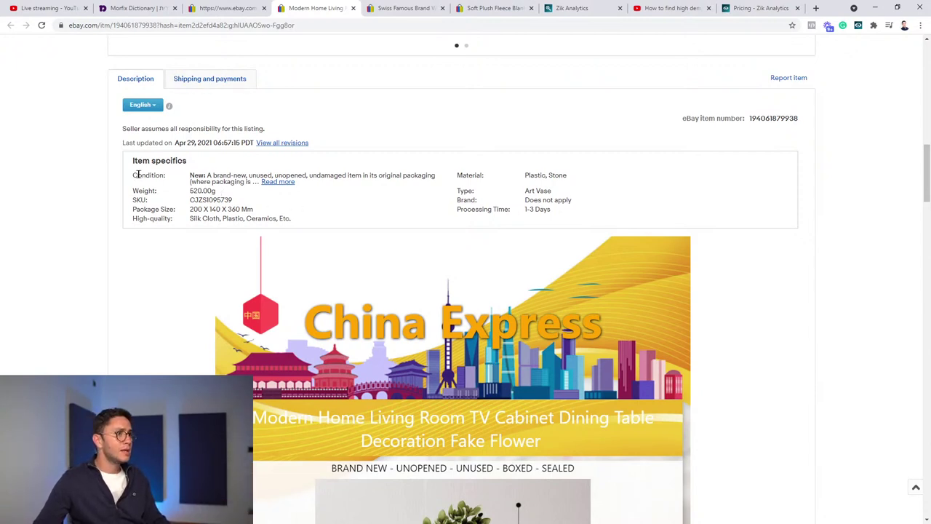
drag(133, 161, 516, 229)
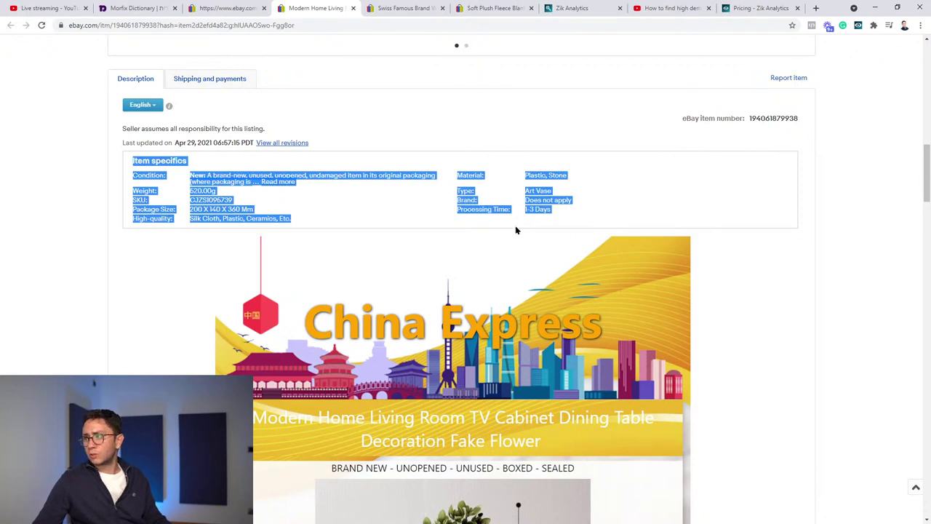
Step: Highlight the shipping service, domestic handling time and 30 days return period in the shipping and payments details
click(208, 83)
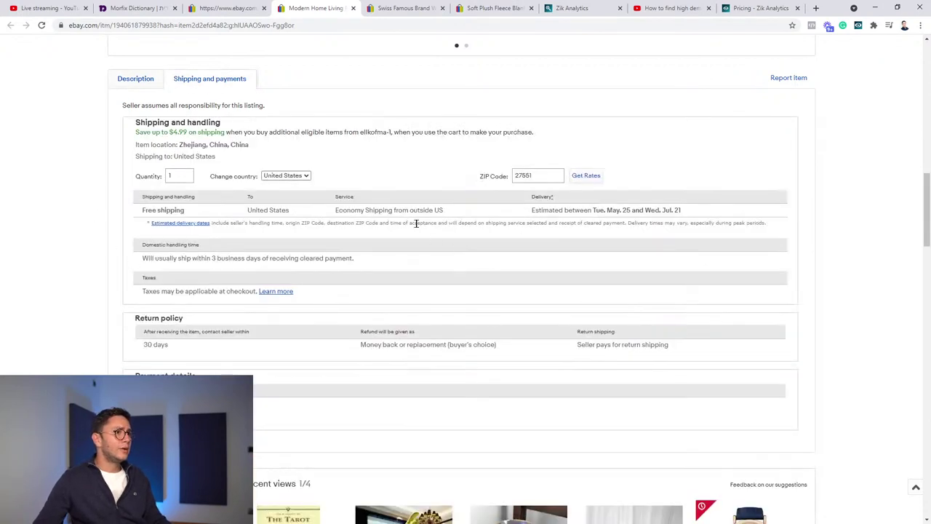
drag(334, 214, 497, 210)
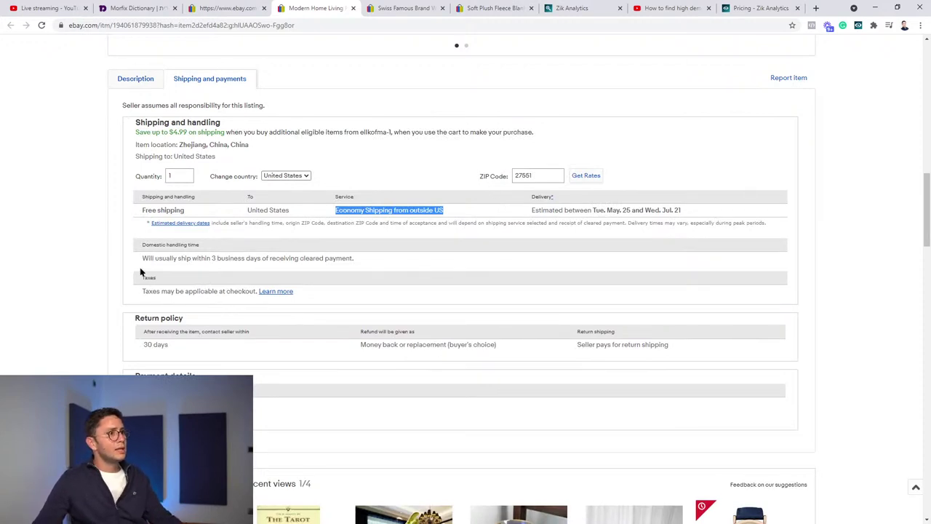
drag(140, 270, 295, 259)
double_click(296, 258)
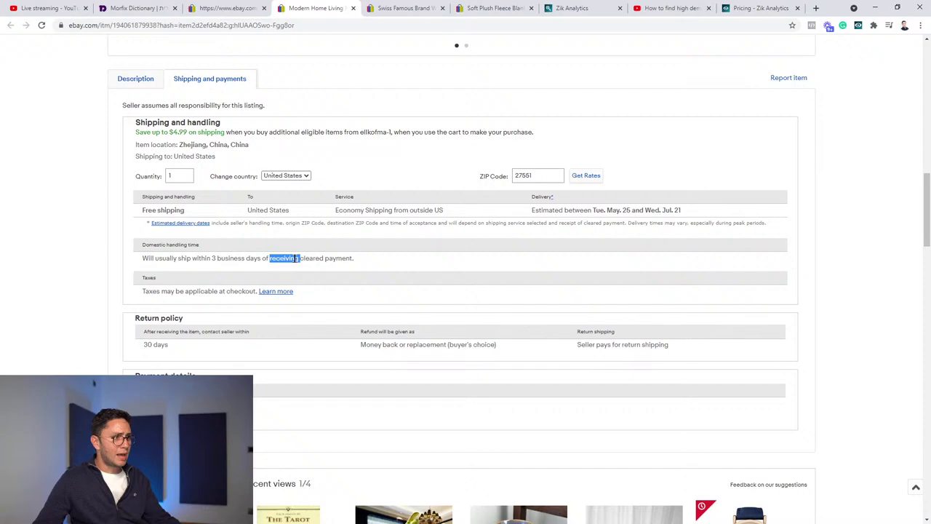
triple_click(155, 342)
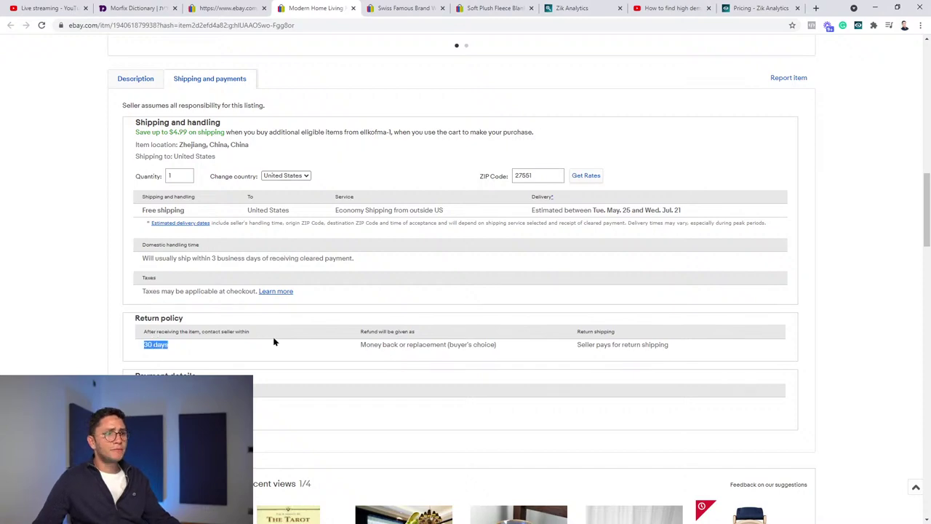
Step: Copy the full title of the fake flower listing
scroll(323, 359, up, 4)
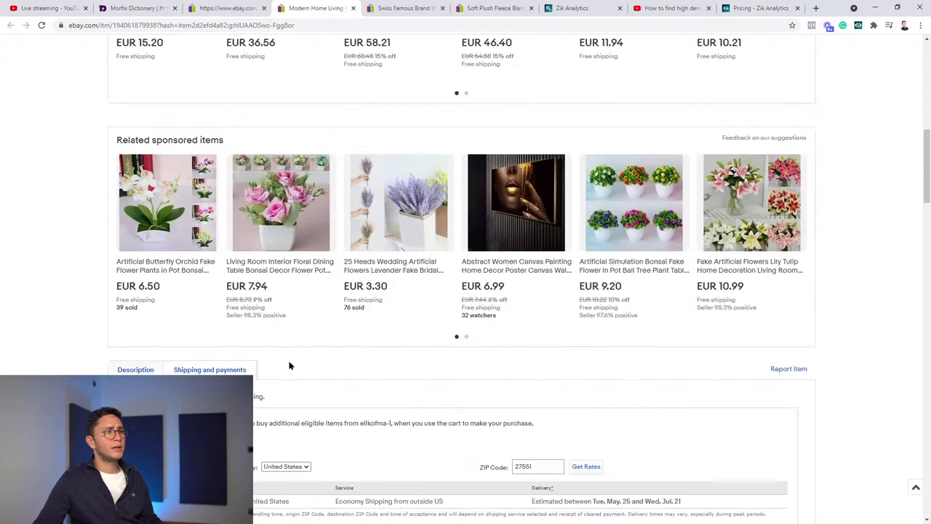
scroll(289, 365, up, 15)
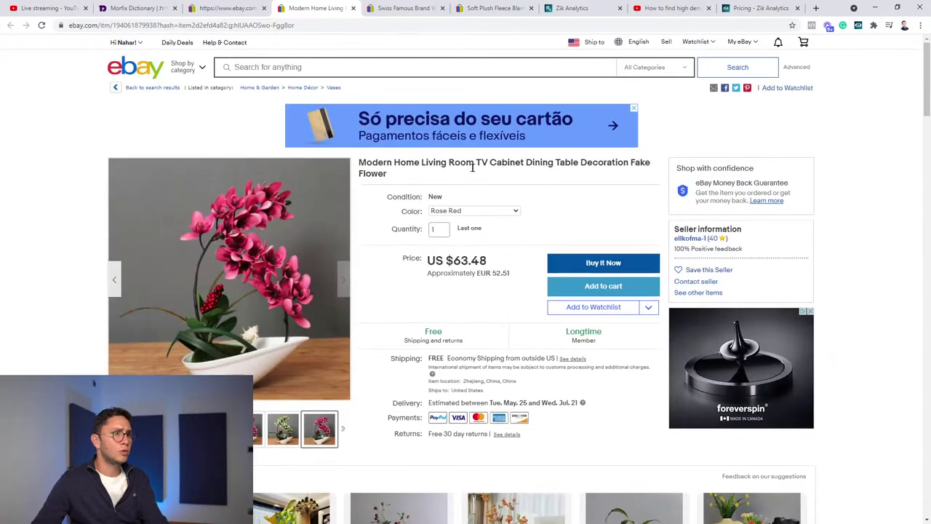
triple_click(472, 167)
key(ctrl+c)
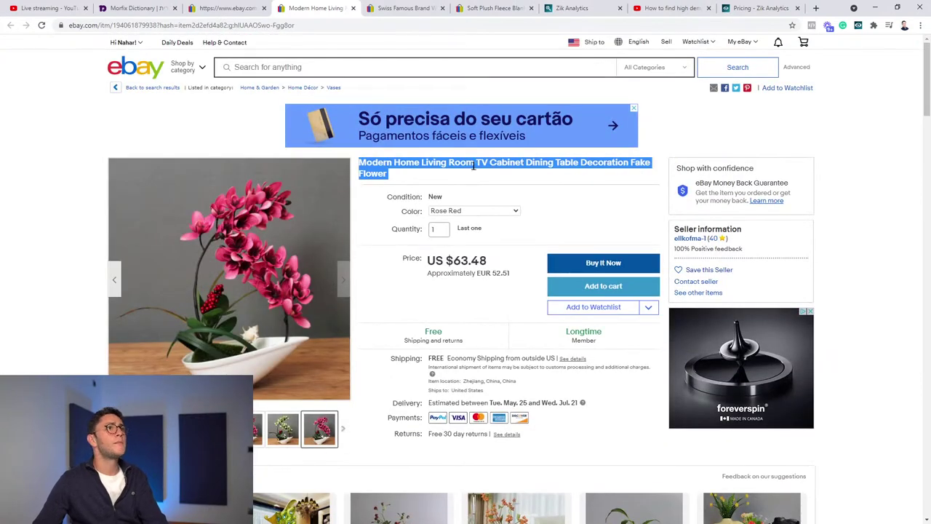
Step: Move the Zik Analytics tab beside the fake flower listing and run a product research search for its copied title with China as shipping location
drag(575, 8, 397, 8)
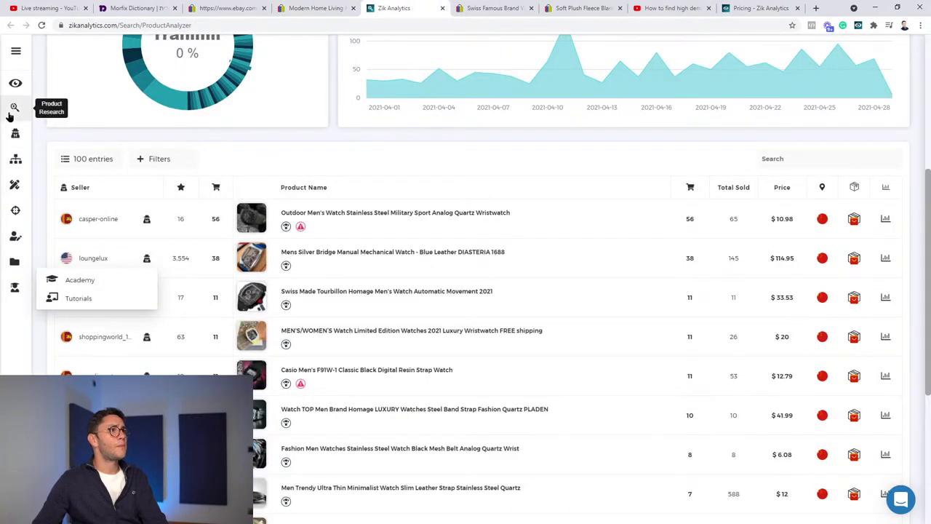
click(14, 109)
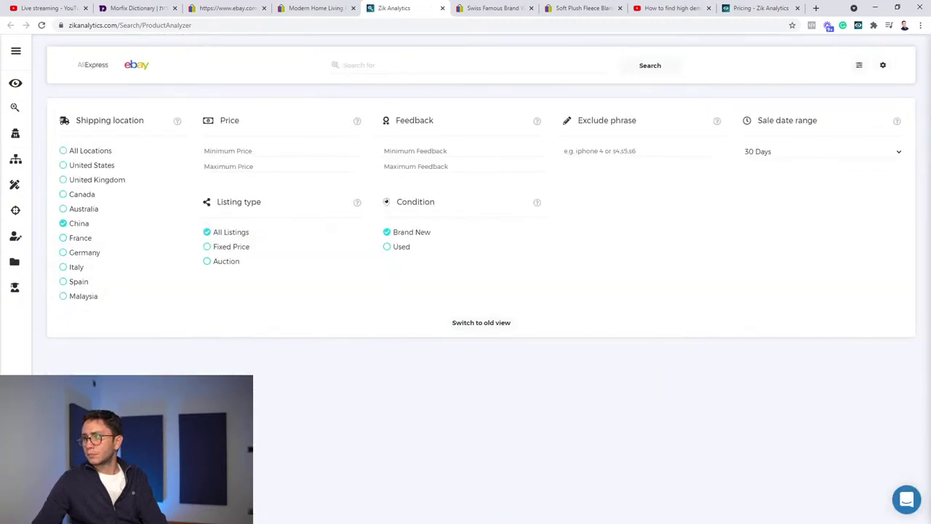
click(440, 57)
key(ctrl+v)
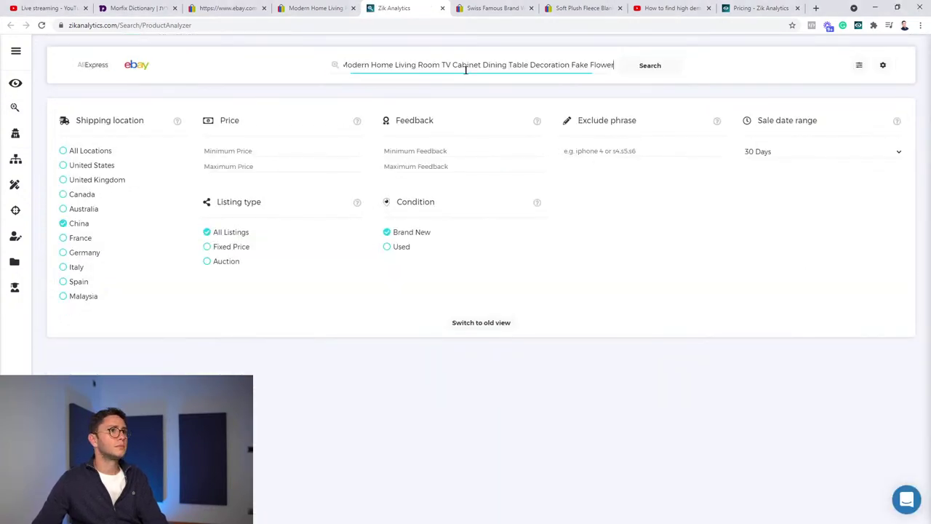
click(638, 72)
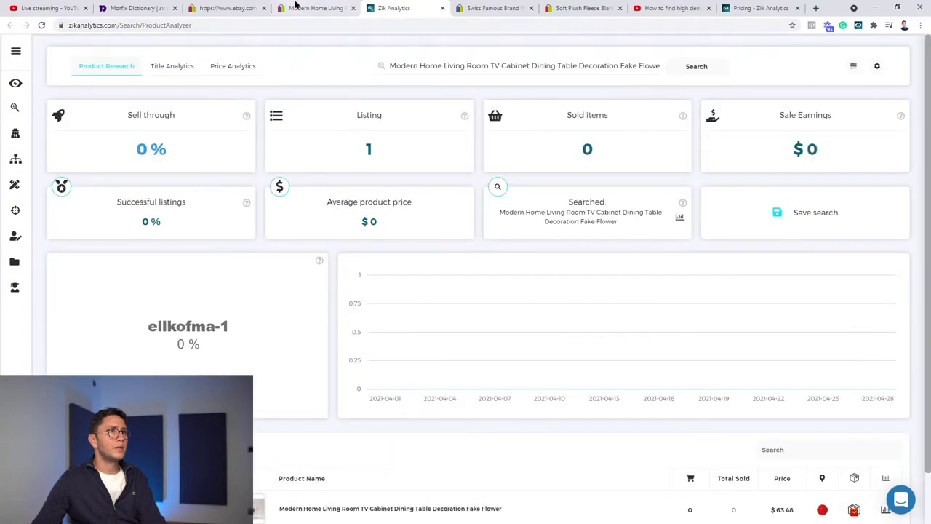
Step: Return to the fake flower eBay listing and review its description, item specifics and China Express template
click(299, 8)
scroll(392, 293, down, 20)
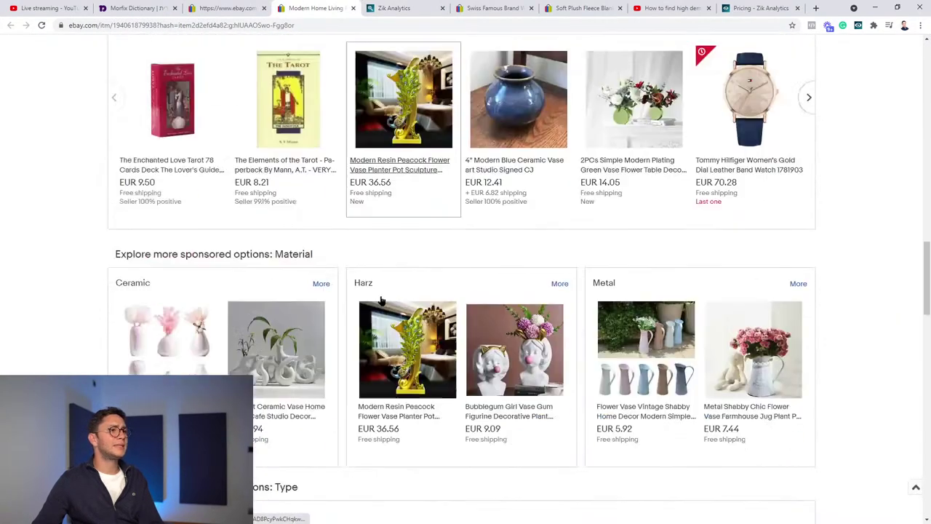
scroll(378, 298, down, 4)
scroll(344, 298, up, 20)
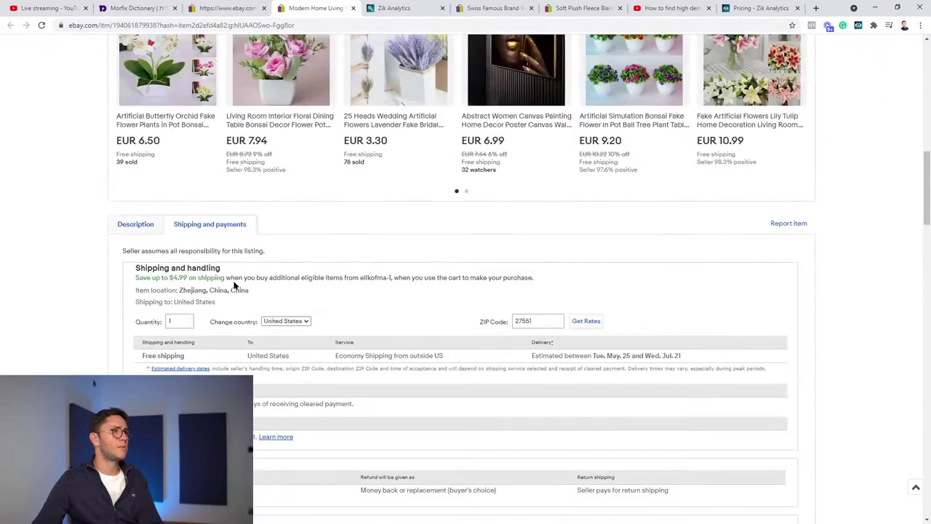
click(139, 225)
scroll(515, 311, down, 3)
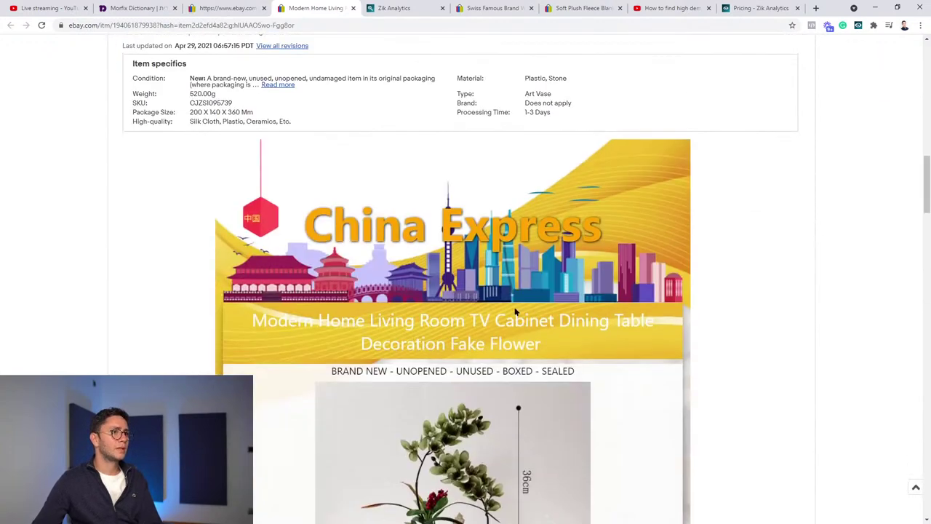
click(409, 7)
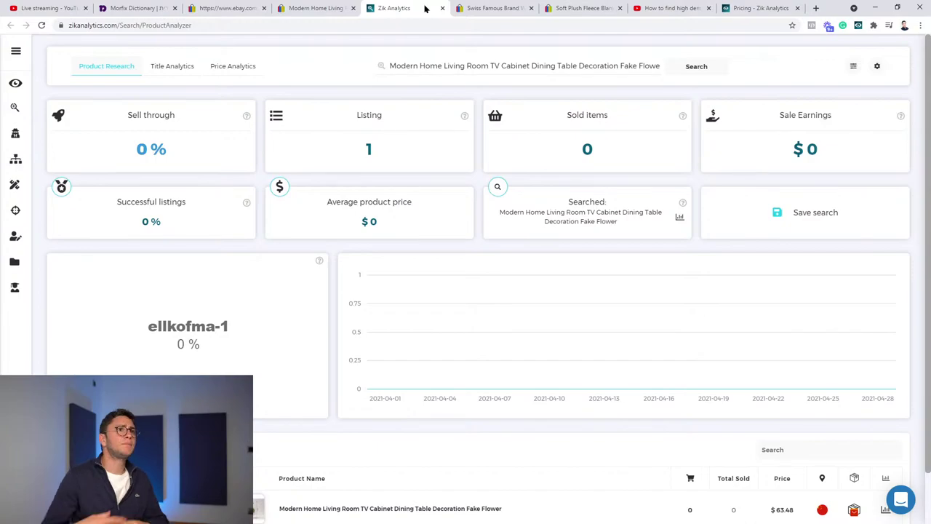
Step: From the Swiss watch listing's page, search eBay for "EBAY LISTING TEMPLATES"
click(484, 8)
scroll(430, 93, up, 6)
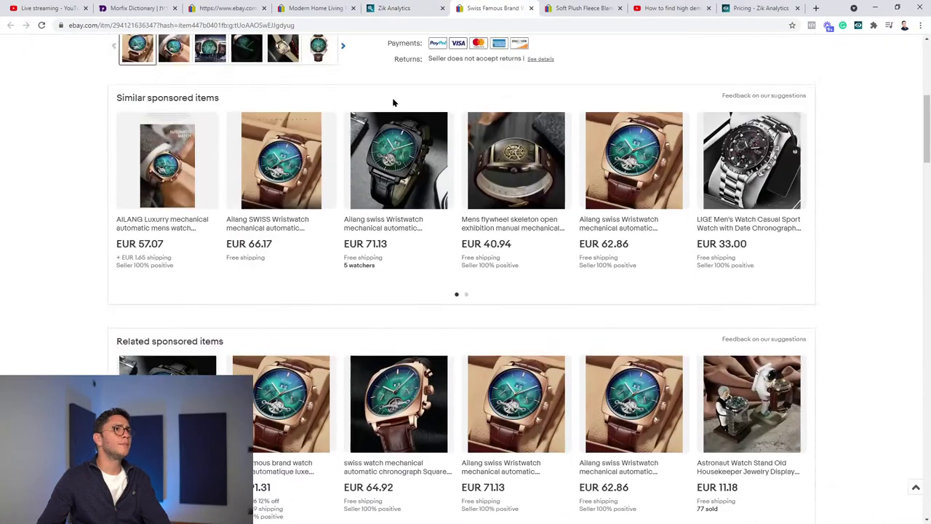
scroll(392, 101, up, 5)
click(364, 60)
text(EBAGT )
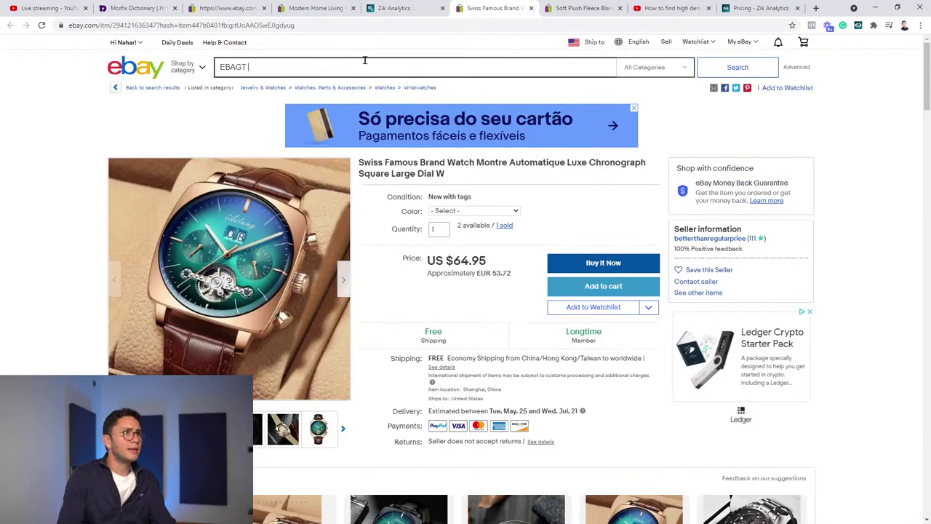
text(ISTING TEMPLATES)
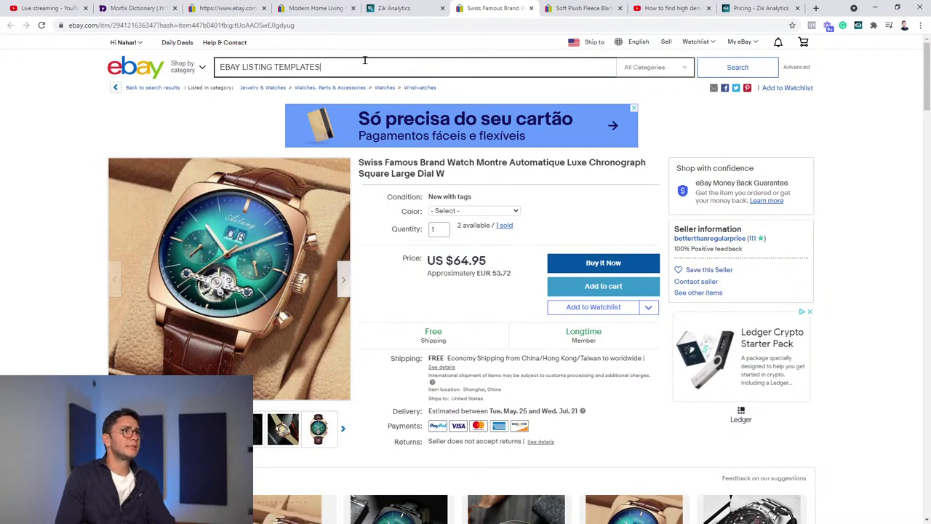
key(Return)
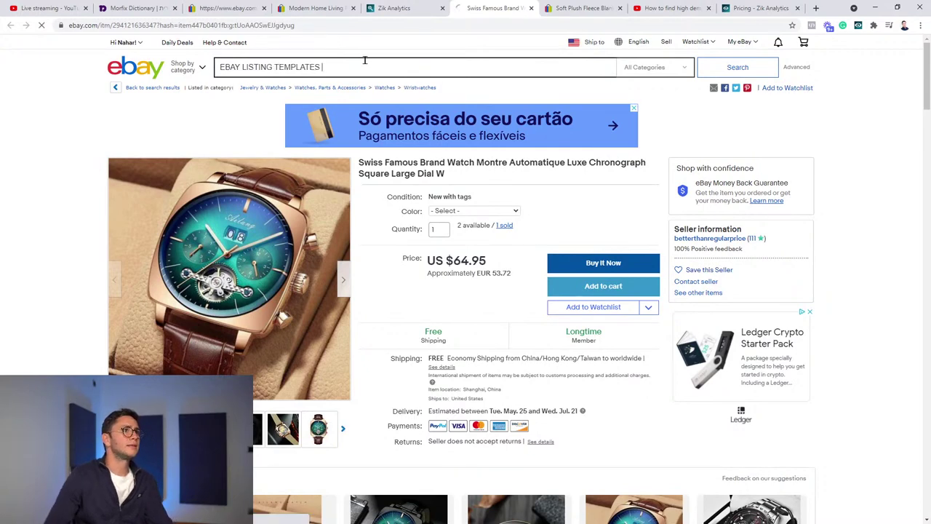
Step: Browse the listing template results, open the 2017 Compliant Premium Responsive mobile design template and view its main image enlarged
scroll(396, 242, down, 1)
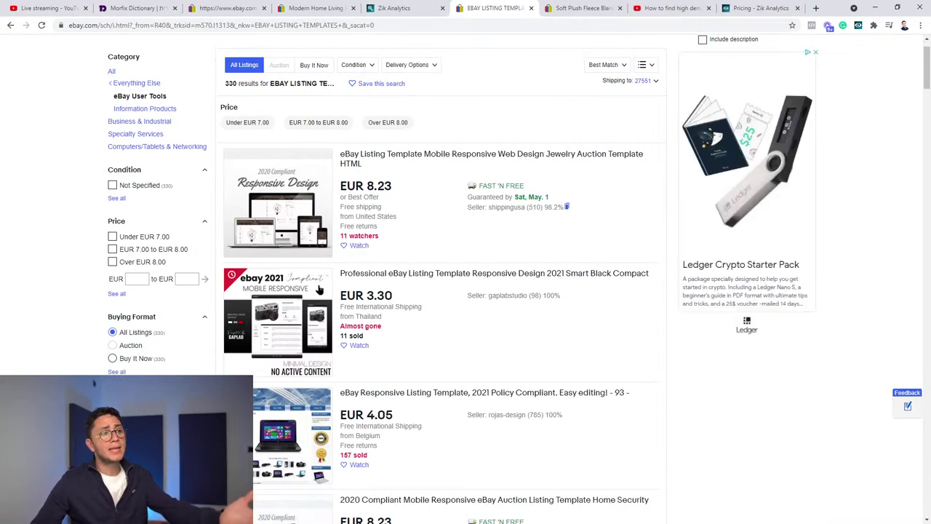
scroll(349, 331, down, 2)
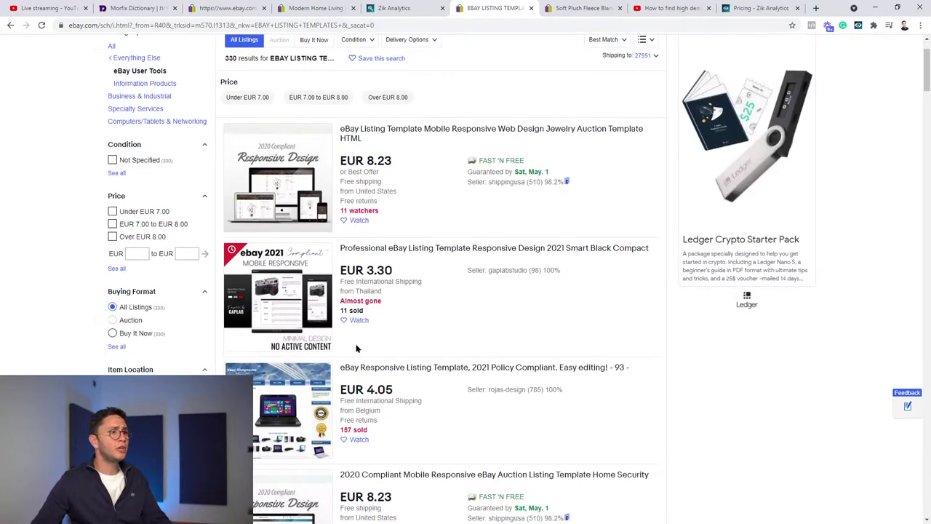
scroll(402, 328, down, 3)
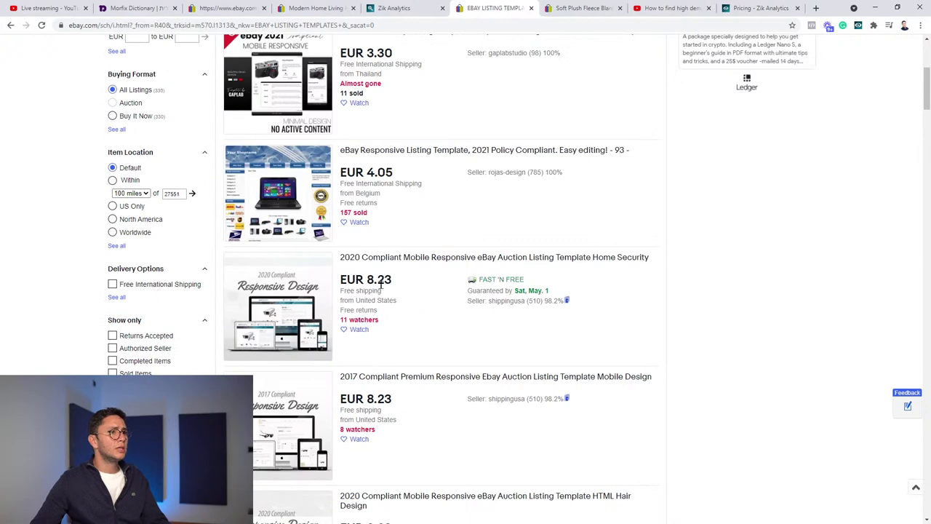
scroll(380, 285, down, 4)
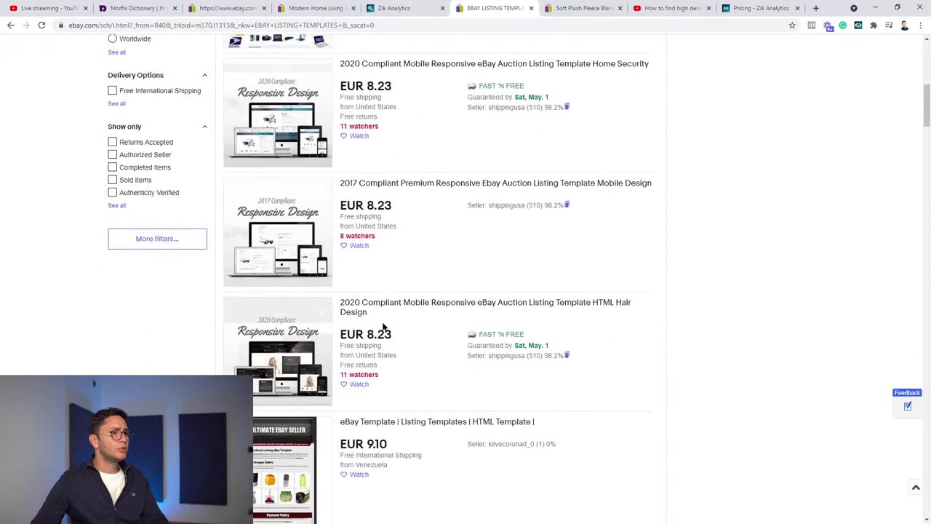
click(274, 248)
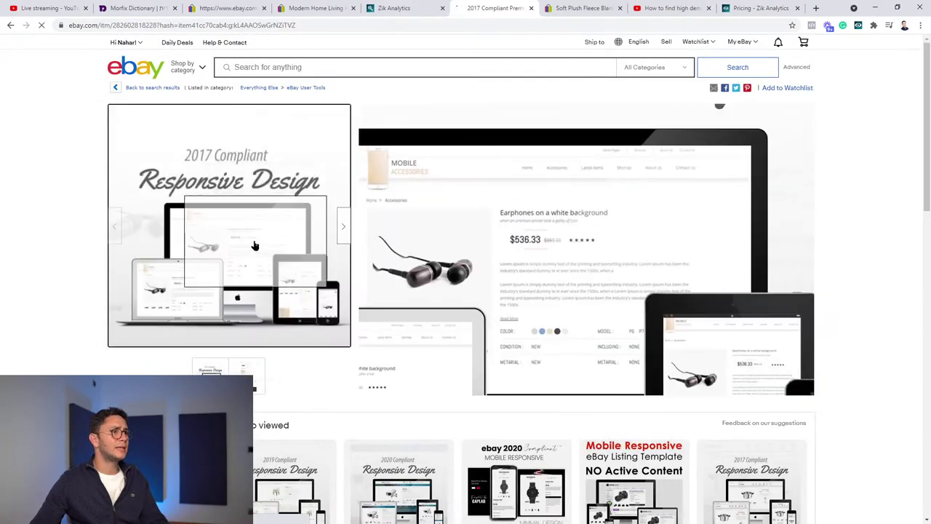
click(320, 259)
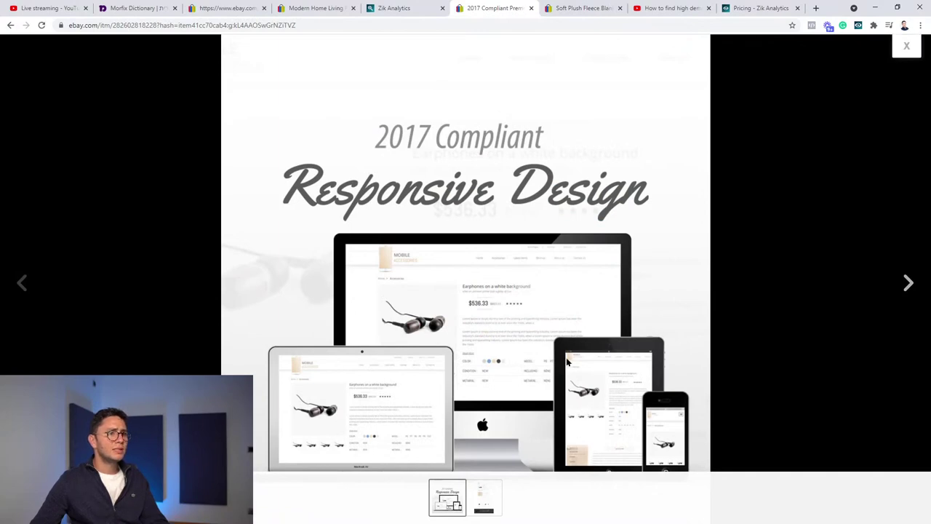
click(906, 46)
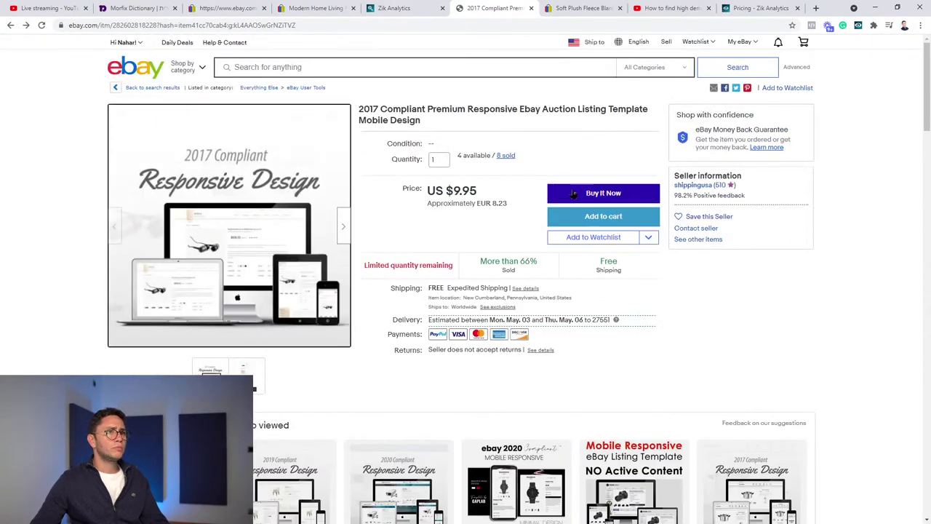
Step: Examine the Mobile Accessories template shown in the listing's description, including its header, product details and description section
scroll(267, 374, down, 3)
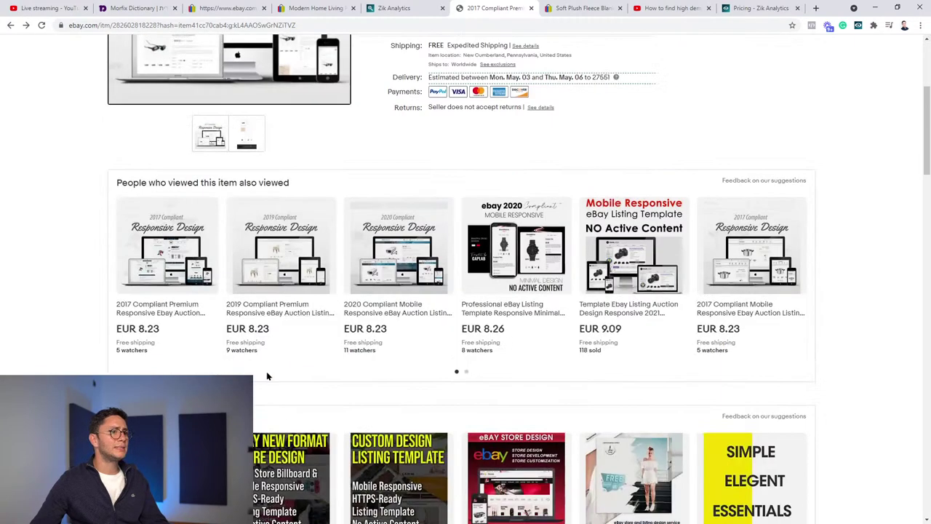
scroll(266, 374, down, 15)
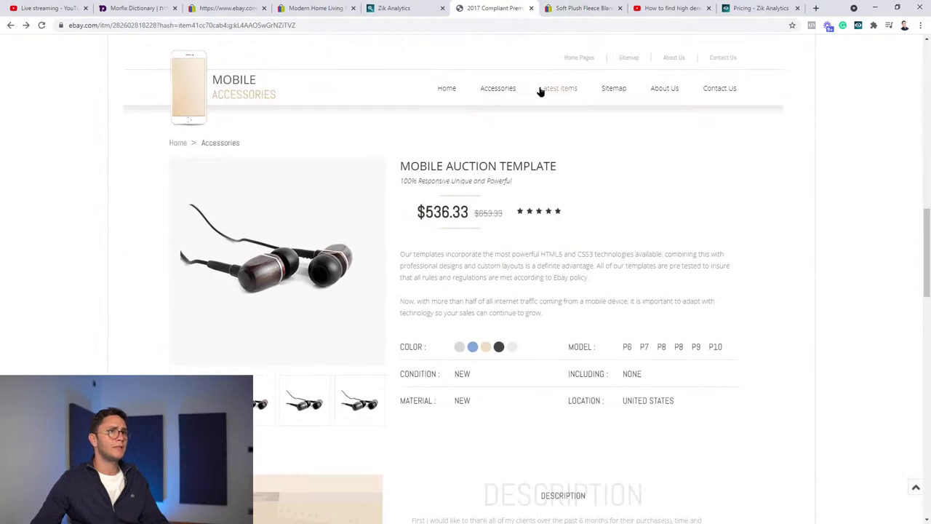
scroll(738, 211, down, 2)
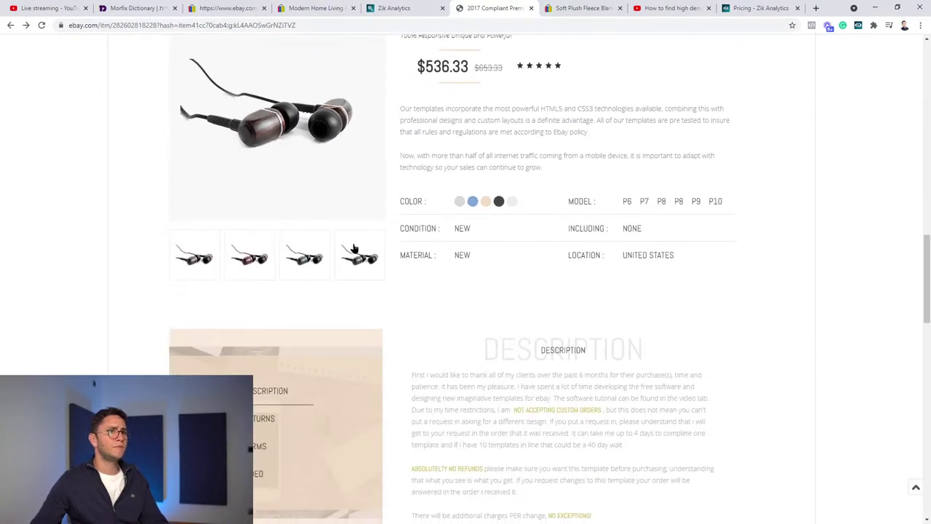
scroll(585, 262, down, 3)
scroll(553, 333, up, 7)
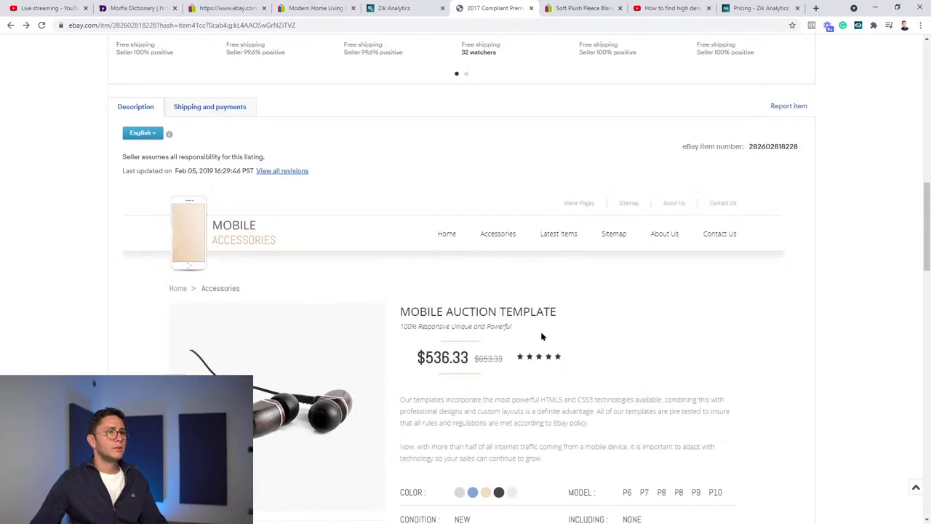
scroll(260, 241, up, 5)
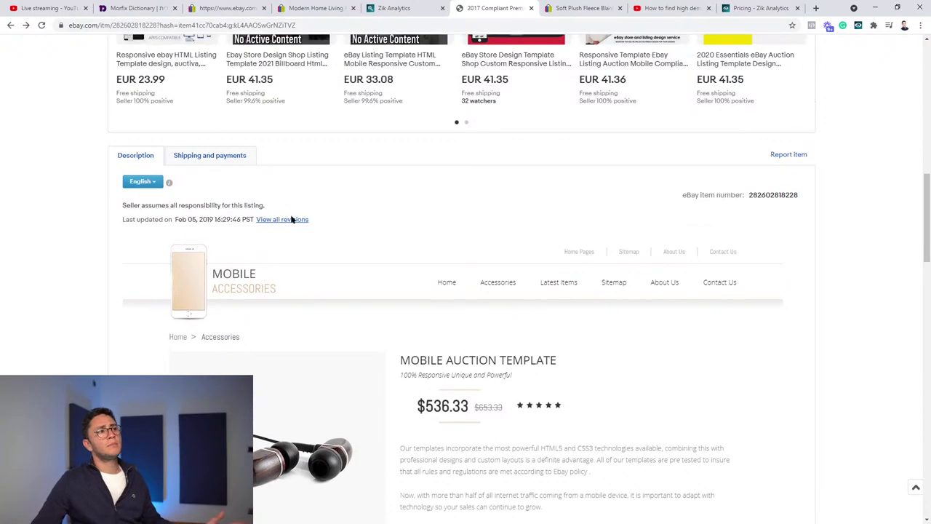
scroll(313, 243, up, 6)
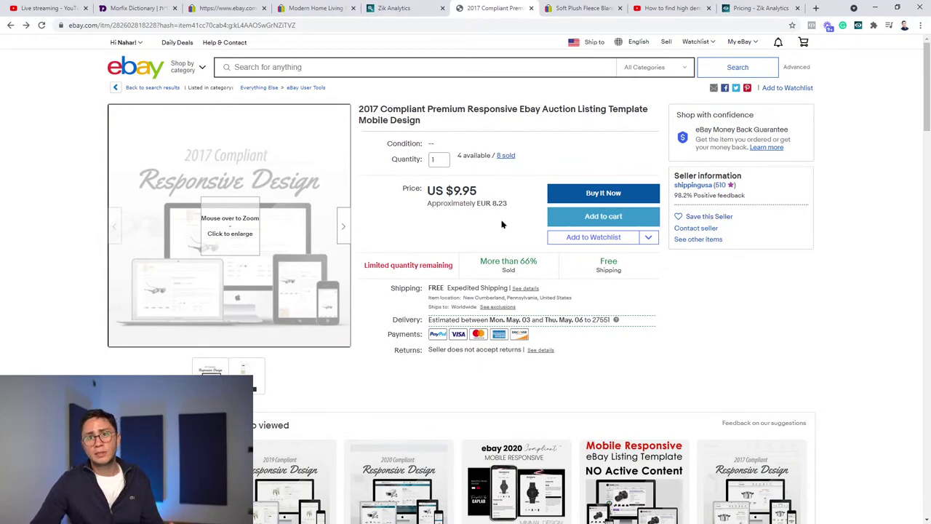
Step: Return to Zik Analytics and review the fake flower listing's sales statistics and chart
click(399, 8)
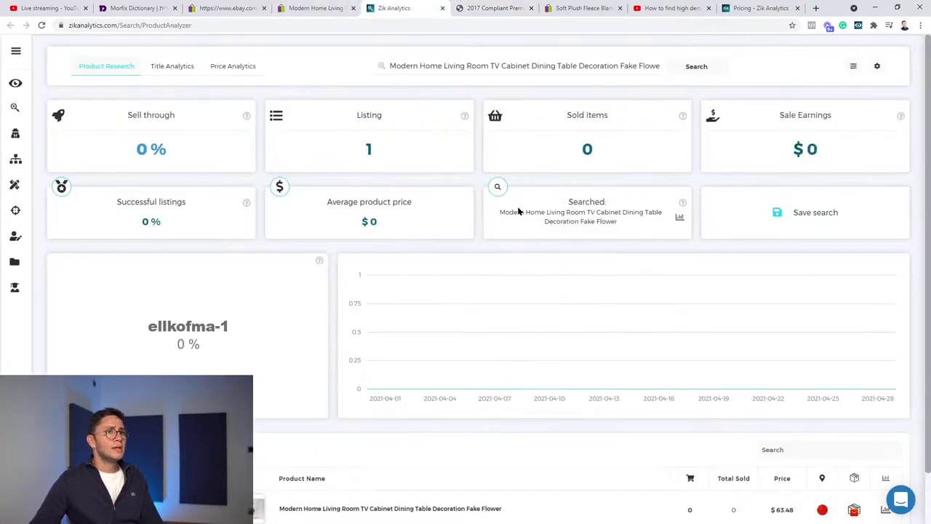
scroll(515, 206, down, 1)
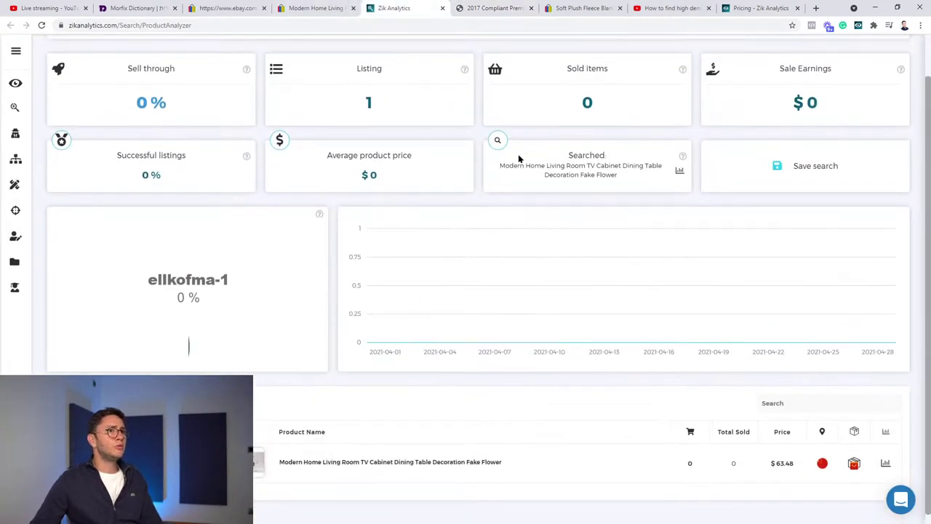
scroll(498, 145, up, 1)
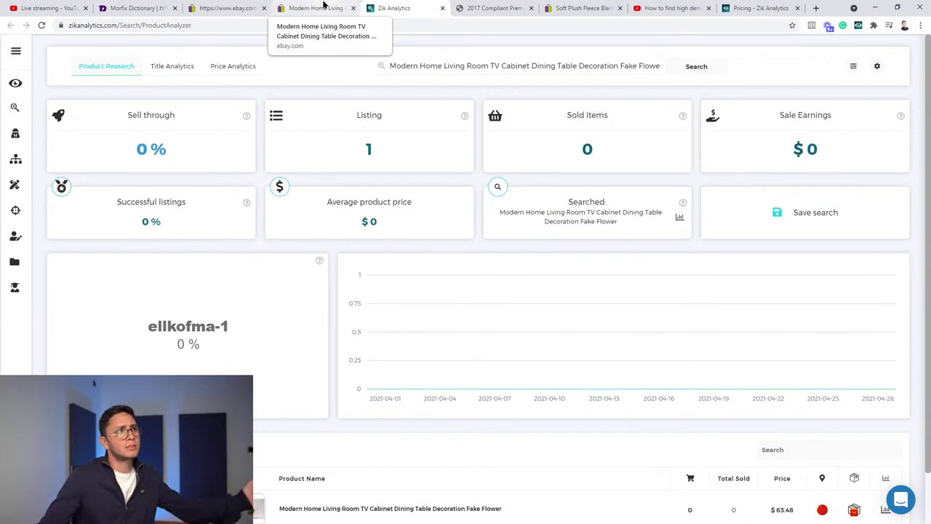
click(194, 7)
click(284, 7)
click(365, 6)
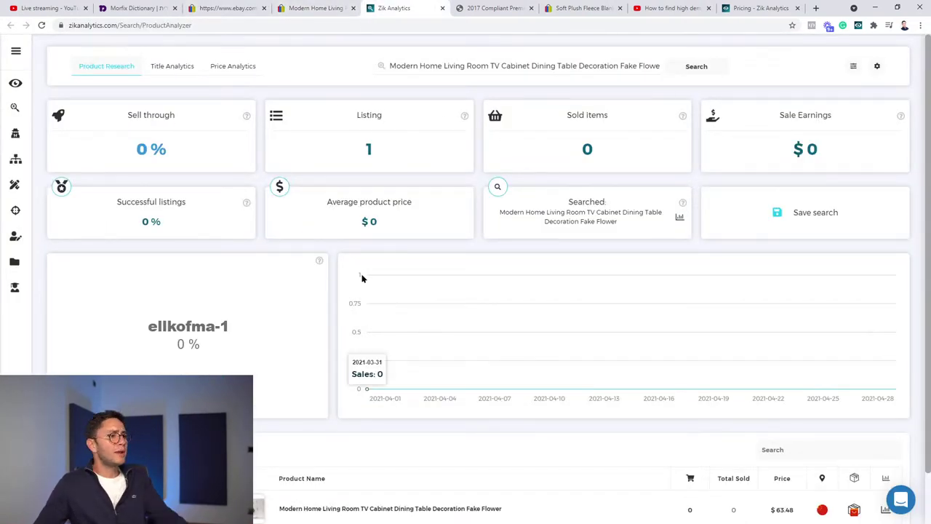
scroll(349, 335, down, 1)
Step: Open the Folding Pvc Sports Outdoor Camping Shower listing from the viewer's eBay store and copy its full title
click(242, 6)
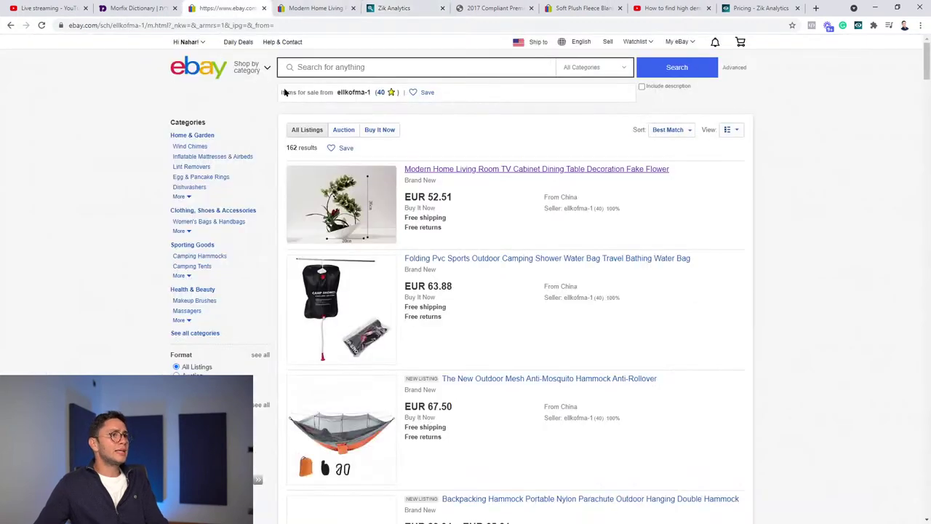
scroll(357, 288, down, 1)
click(427, 214)
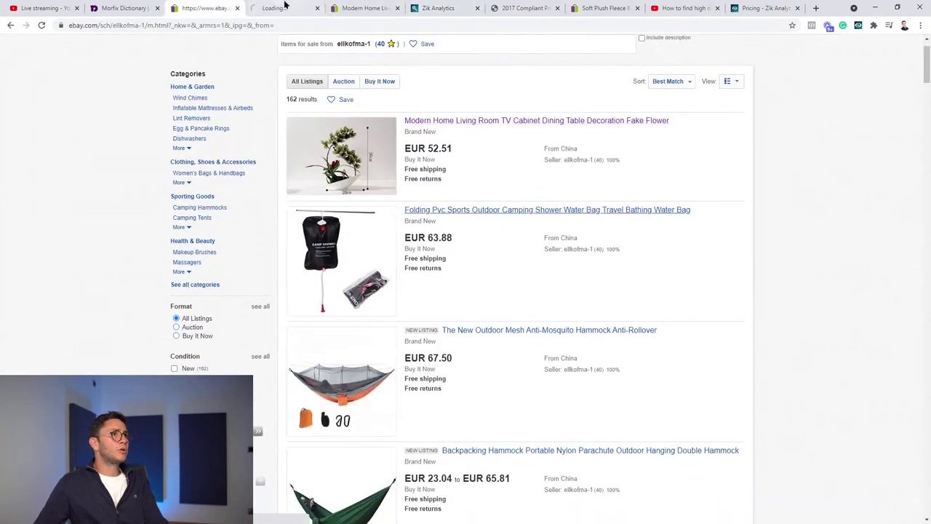
triple_click(413, 160)
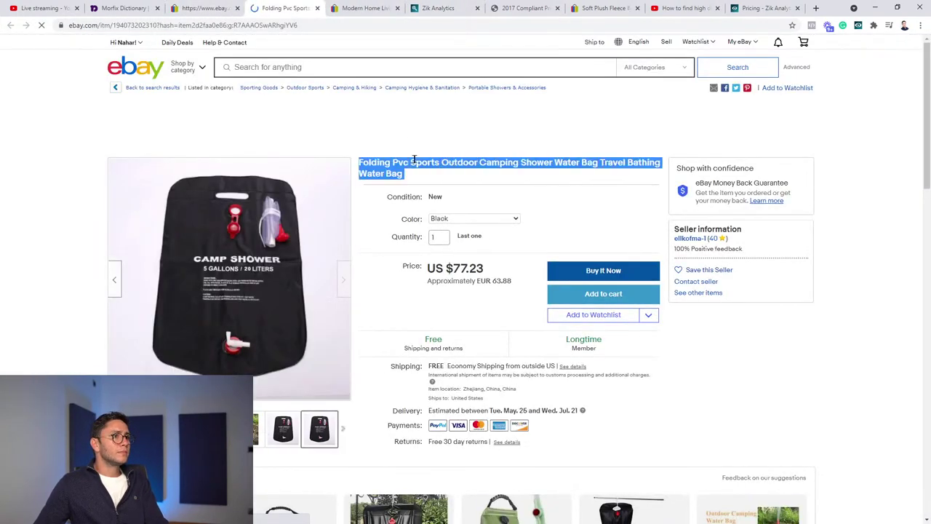
Step: Run a Zik Analytics product research search for the copied camping shower water bag title
click(341, 5)
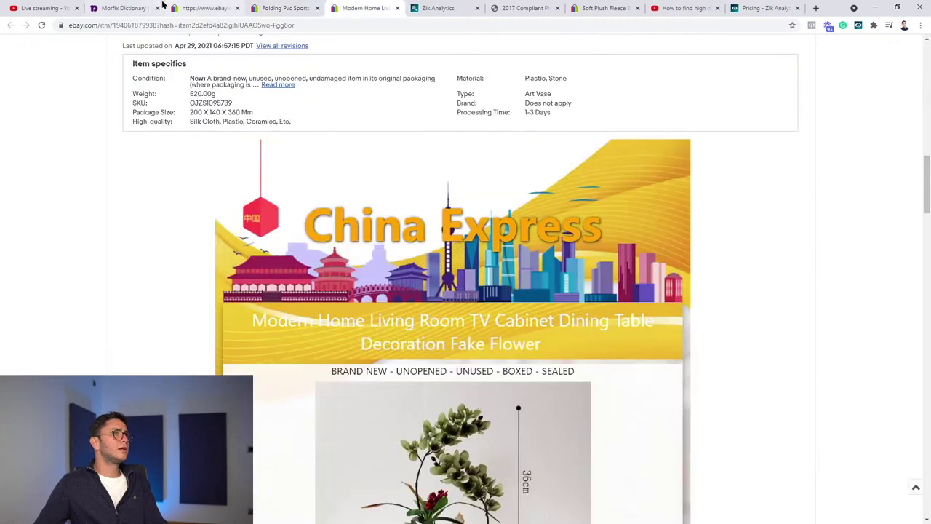
click(437, 8)
scroll(476, 143, up, 2)
double_click(481, 67)
key(ctrl+v)
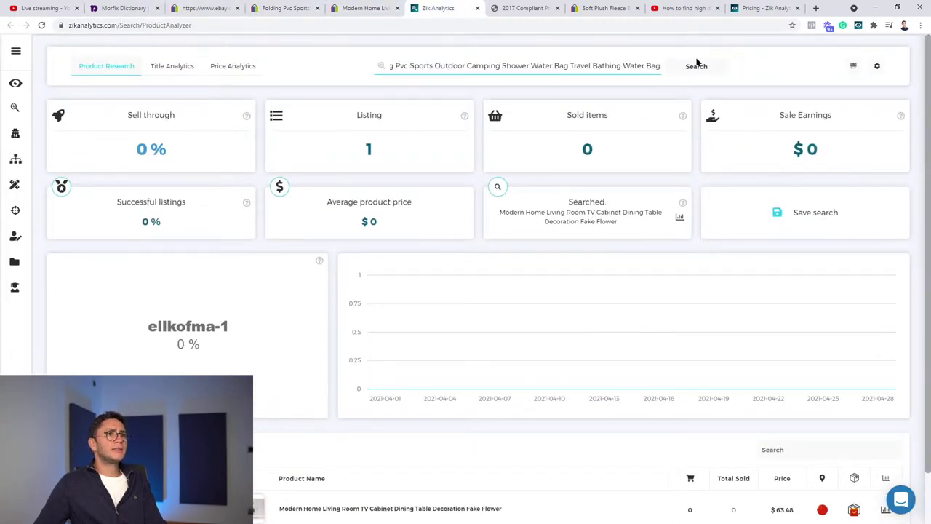
click(695, 66)
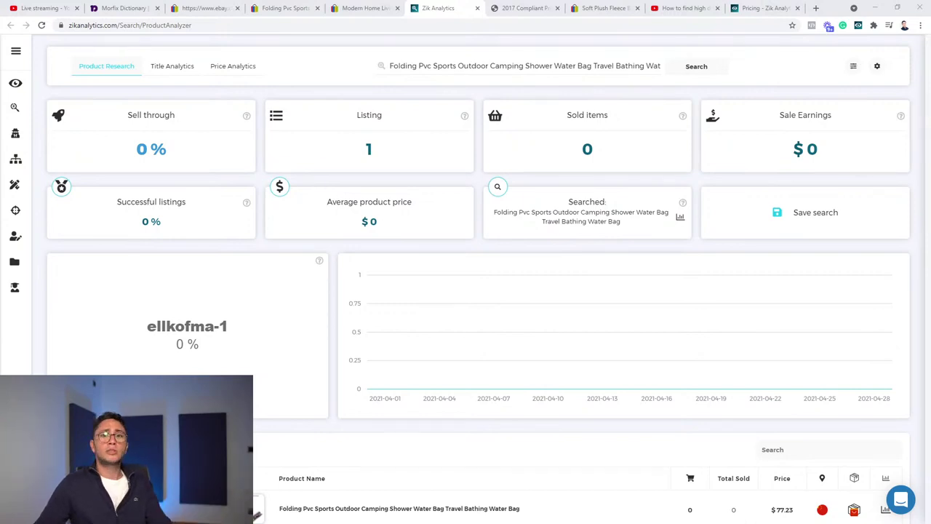
Step: Review the camping shower search's sales statistics, searched title and single product row
scroll(578, 267, down, 1)
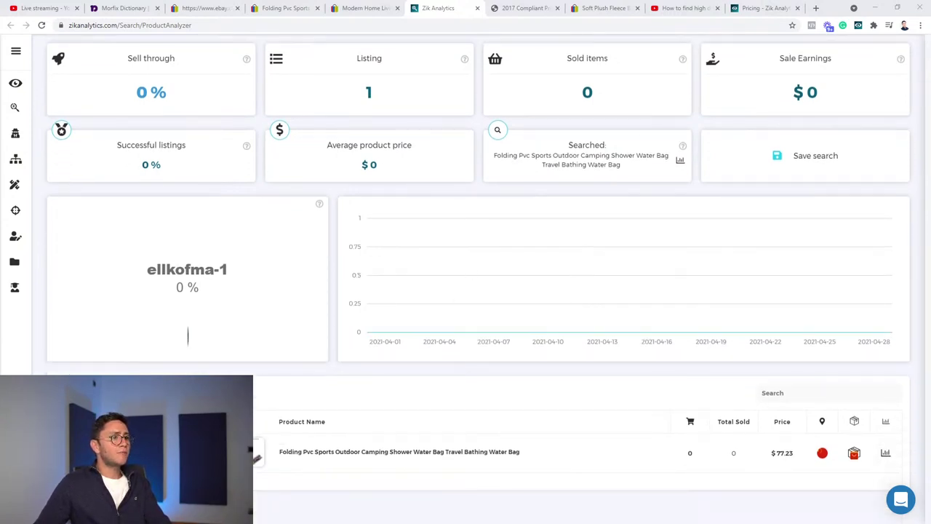
drag(494, 155, 594, 211)
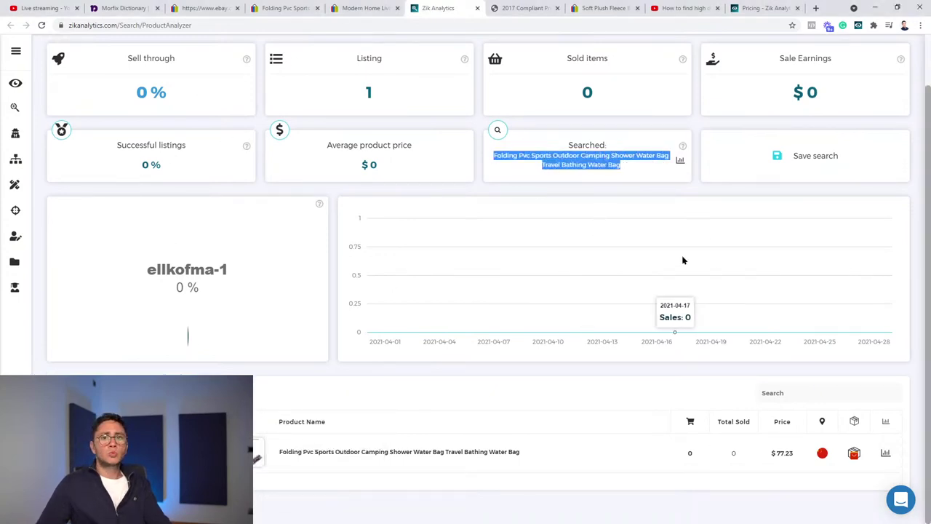
Step: Return to the viewer's eBay store page and filter its items to sold listings
click(364, 8)
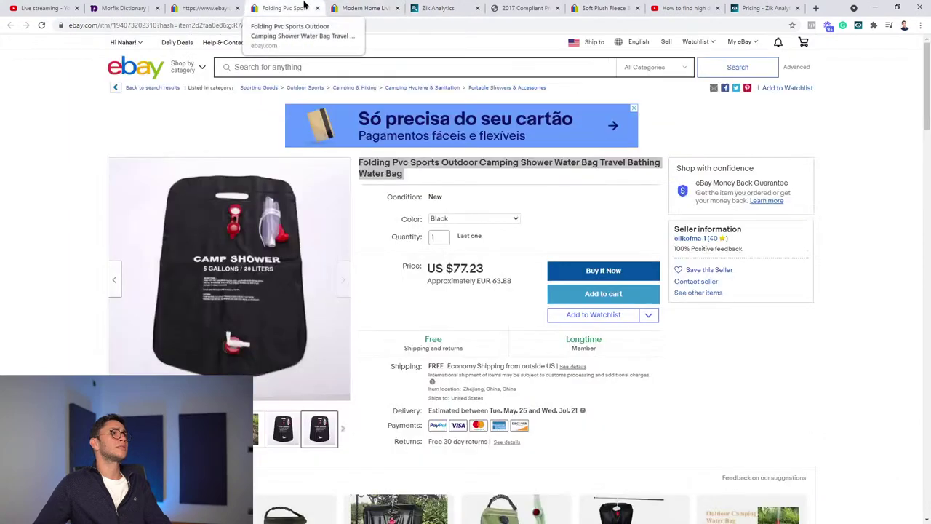
click(249, 8)
click(206, 8)
scroll(212, 311, down, 3)
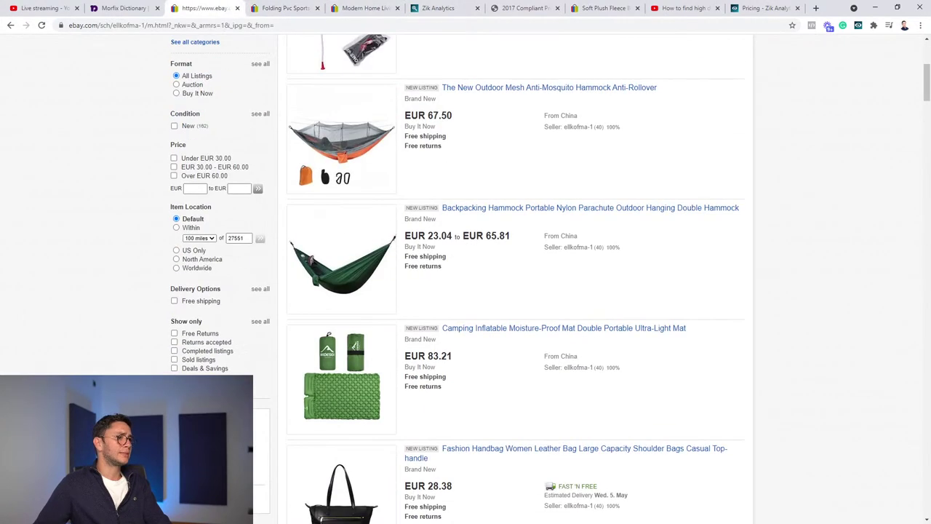
click(208, 359)
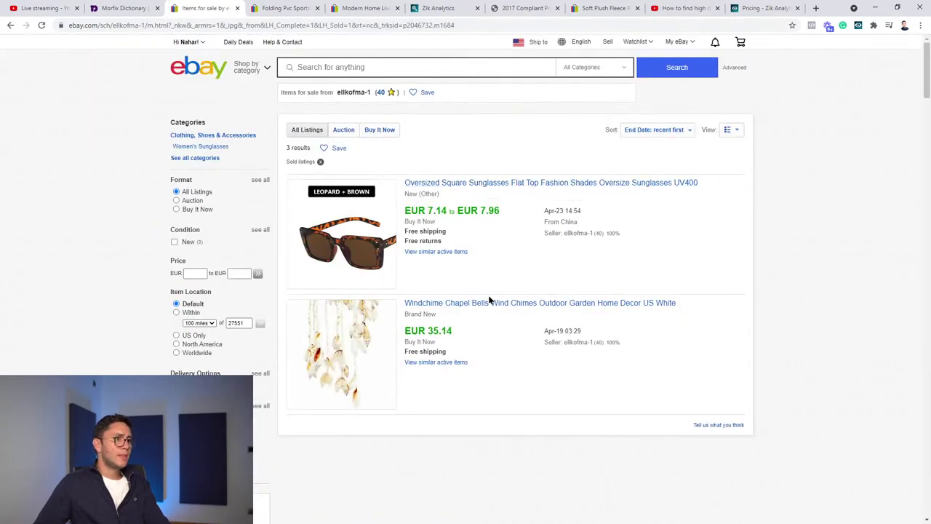
Step: Open the sold Oversized Square Sunglasses Flat Top listing and copy its full title
click(486, 187)
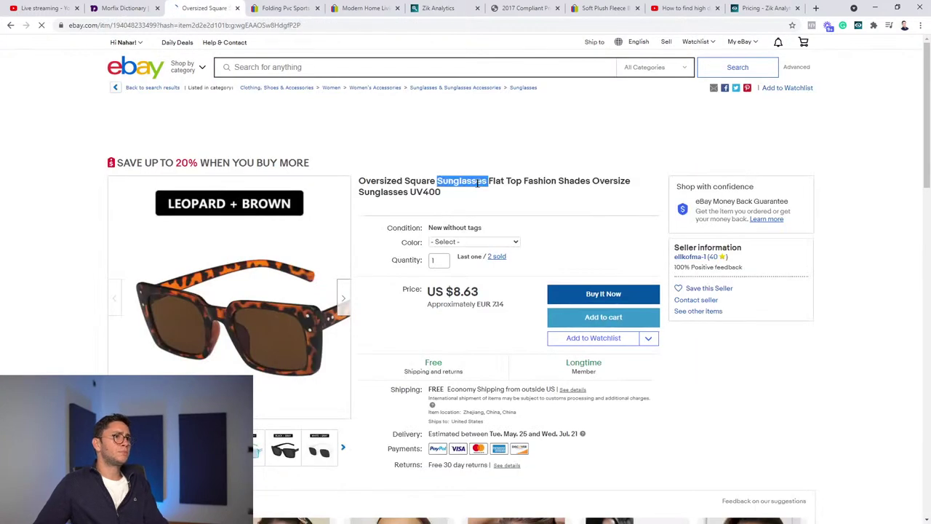
triple_click(478, 183)
key(ctrl+c)
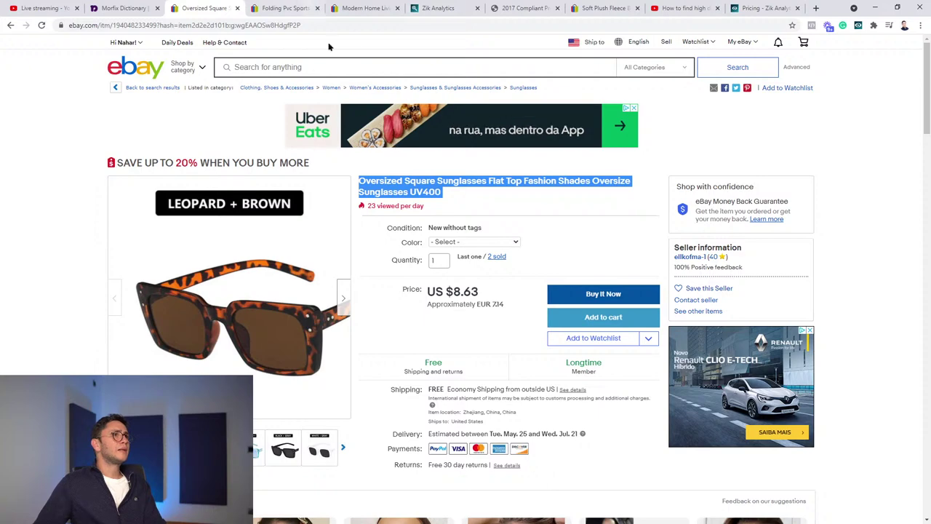
Step: Run a Zik Analytics product research search for the copied oversized square sunglasses title
click(437, 8)
scroll(439, 135, up, 2)
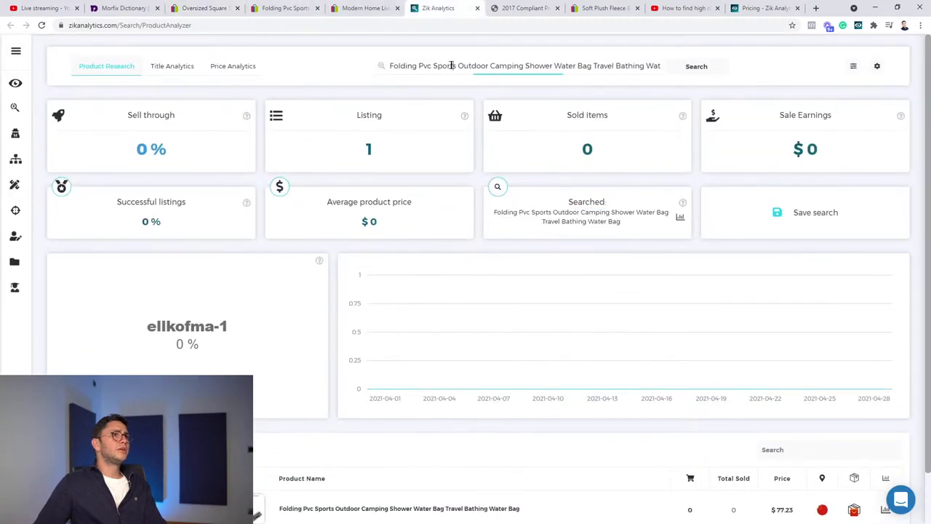
triple_click(449, 64)
key(ctrl+v)
click(692, 73)
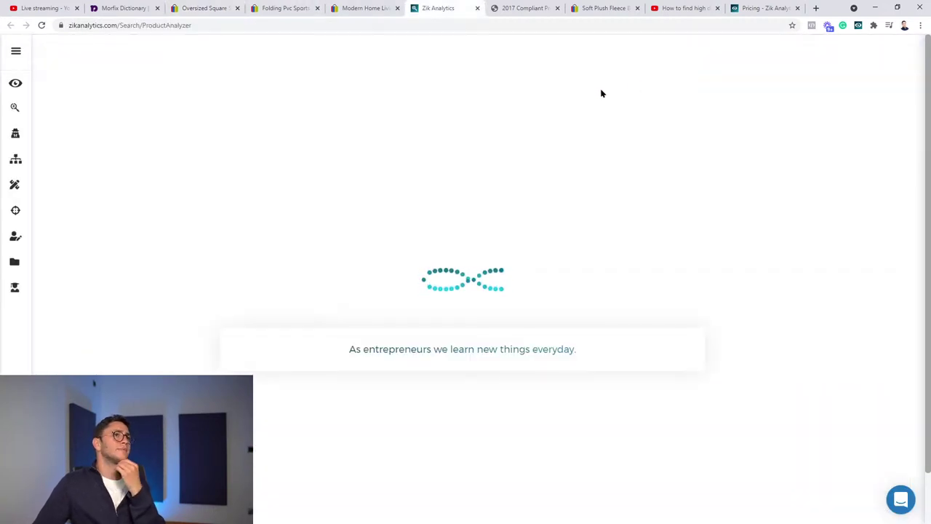
Step: Open a second Product Research page in a new browser tab and copy the fake flower listing's full title from eBay
drag(418, 13, 372, 15)
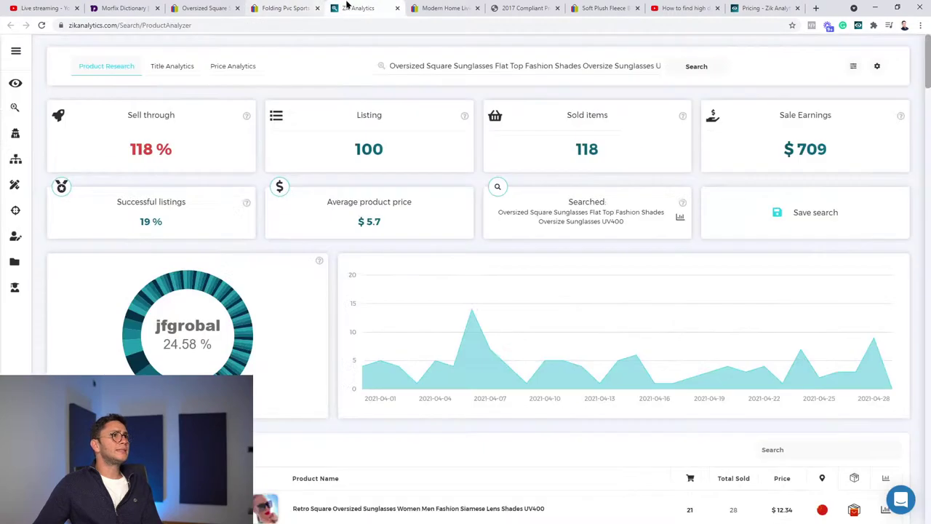
middle_click(15, 107)
click(491, 8)
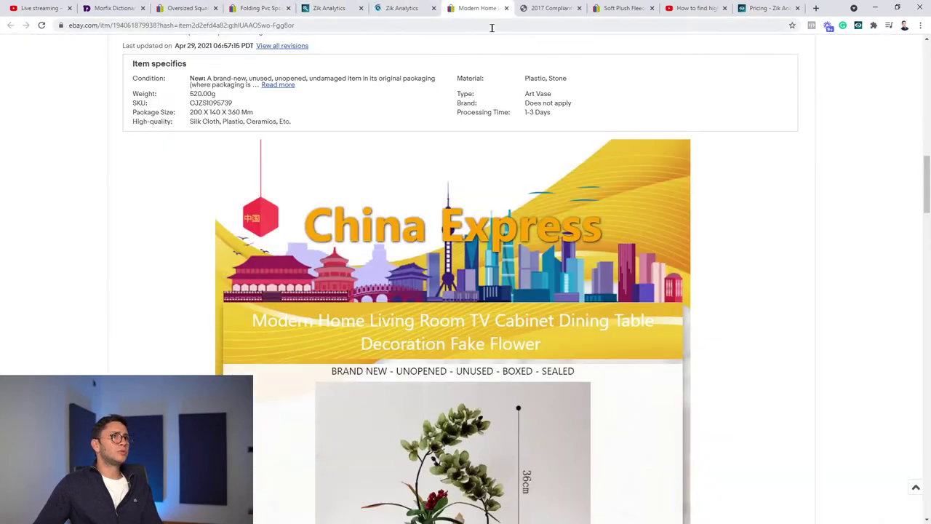
scroll(493, 72, up, 3)
scroll(494, 74, up, 10)
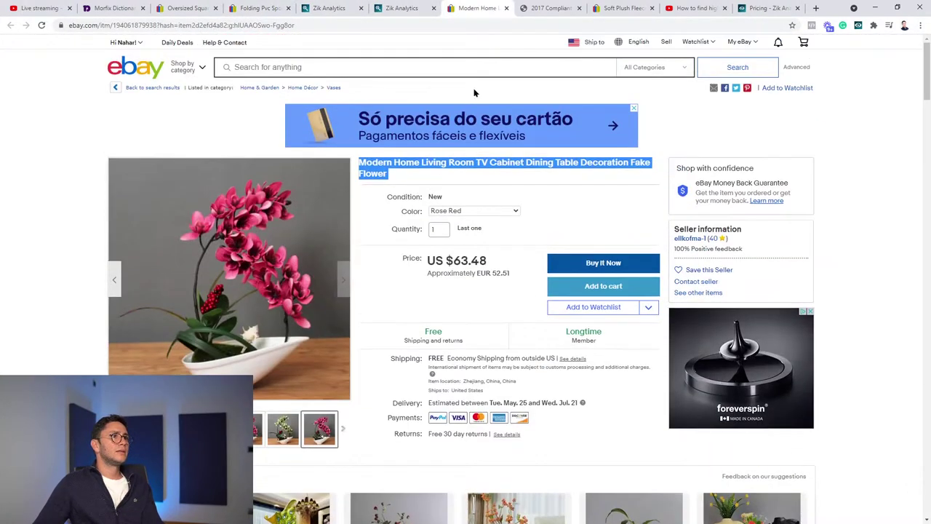
click(420, 161)
triple_click(420, 160)
key(ctrl+c)
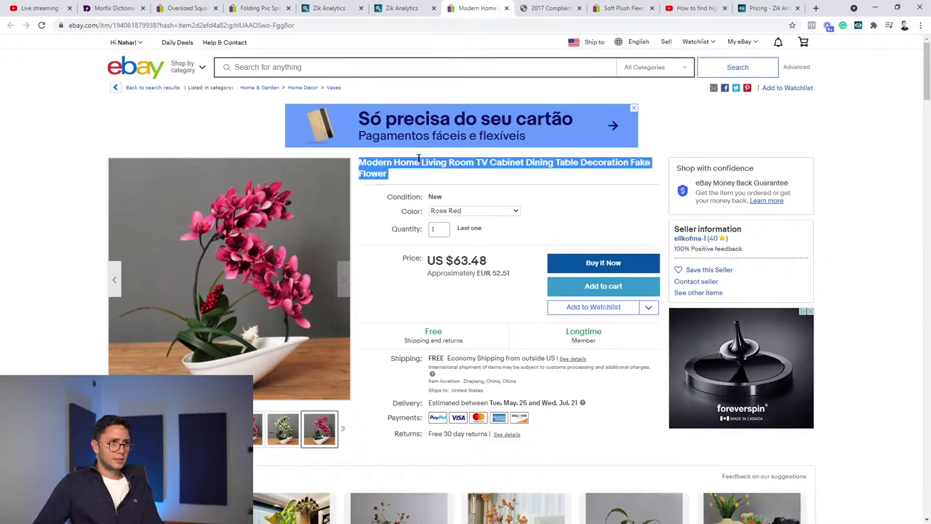
Step: Search the second Product Research page for the copied Modern Home Living Room fake flower title
key(ctrl+shift+Tab)
click(419, 65)
key(ctrl+v)
click(649, 65)
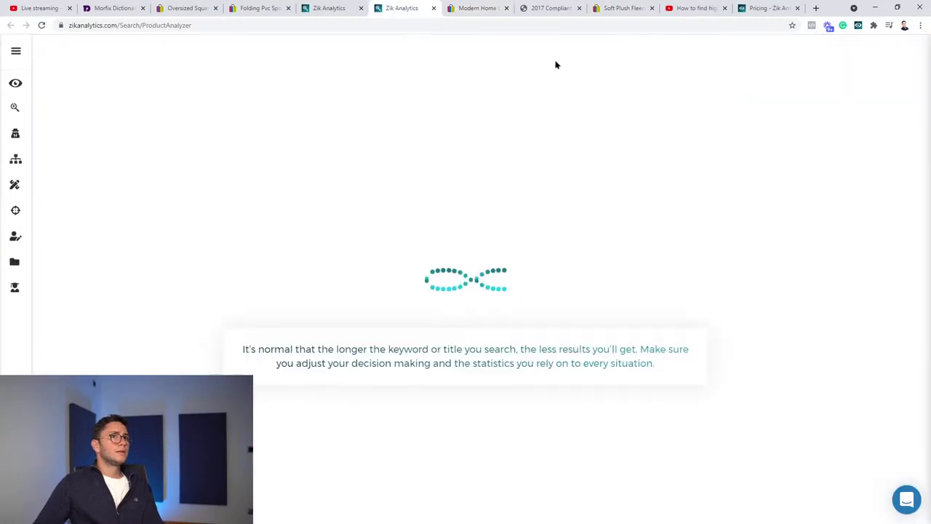
Step: Compare the sunglasses search's listing, sold-item and sell-through statistics with those of the fake flower search
click(334, 8)
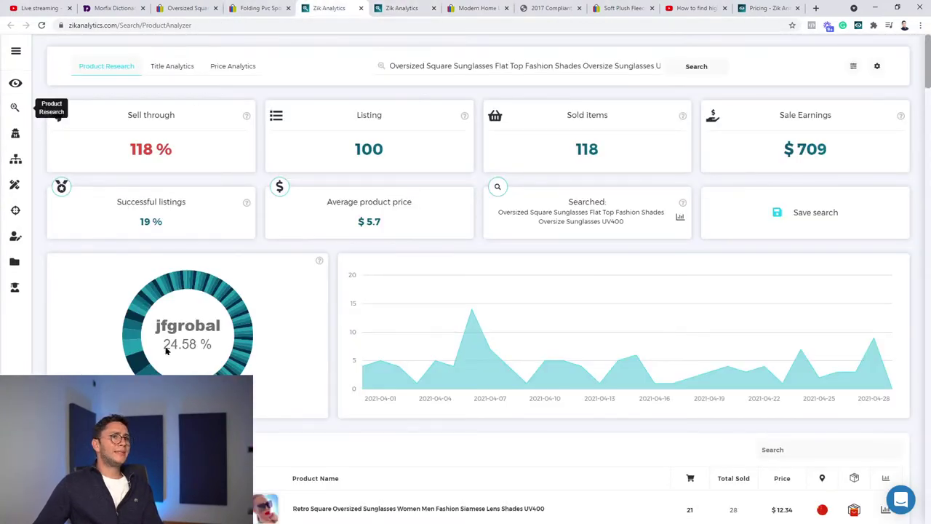
drag(349, 146, 383, 147)
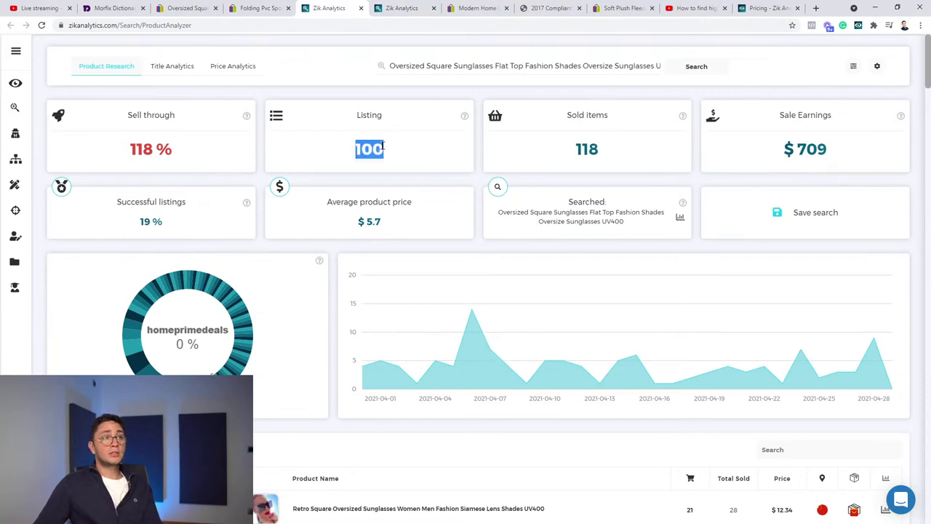
click(528, 162)
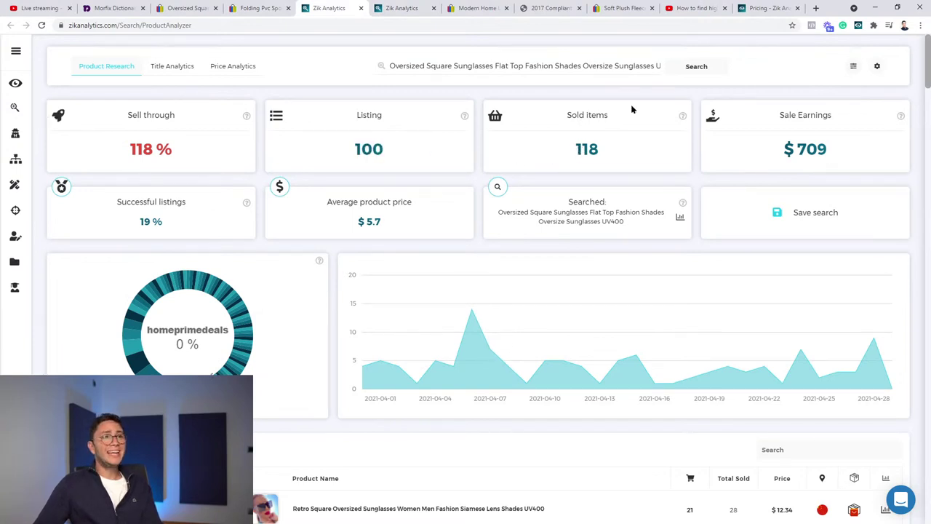
click(407, 8)
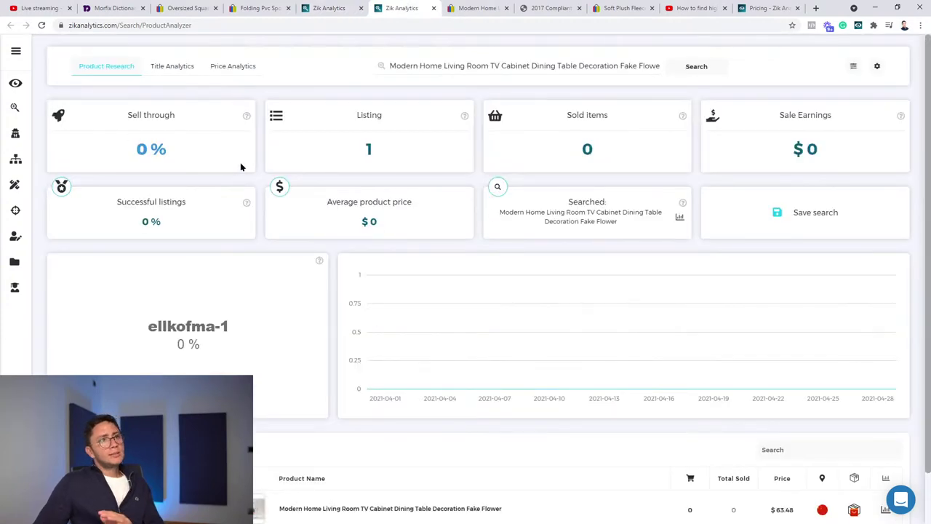
click(313, 7)
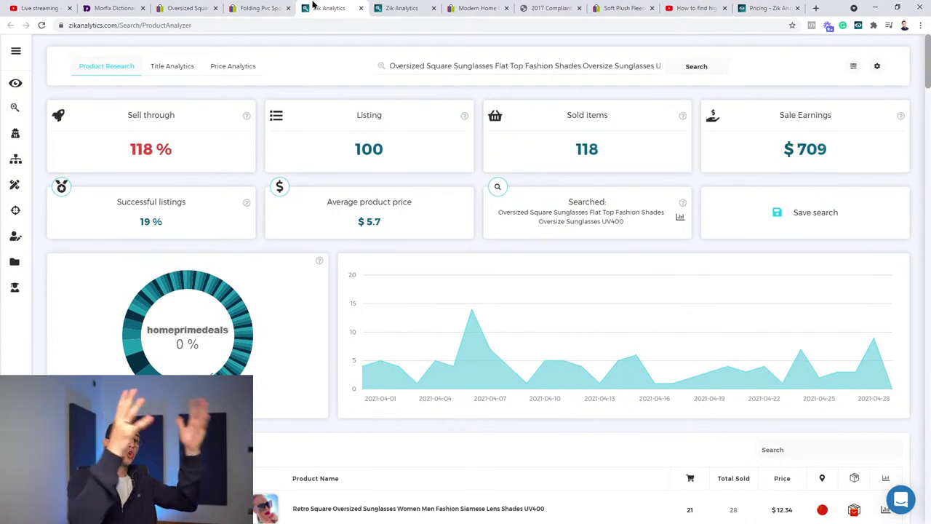
click(397, 7)
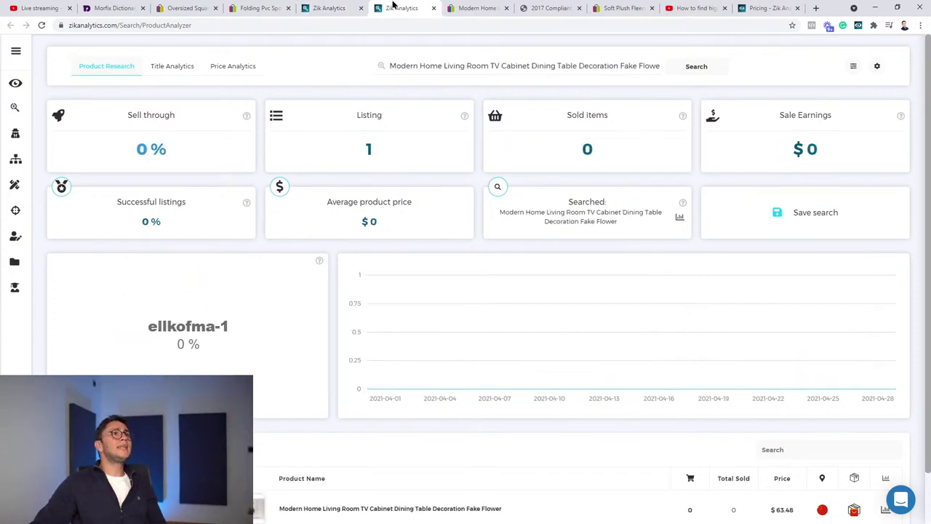
Step: Compare the camping shower, fake flower and sunglasses eBay listings, placing the sunglasses browser tab beside the fake flower one
click(265, 8)
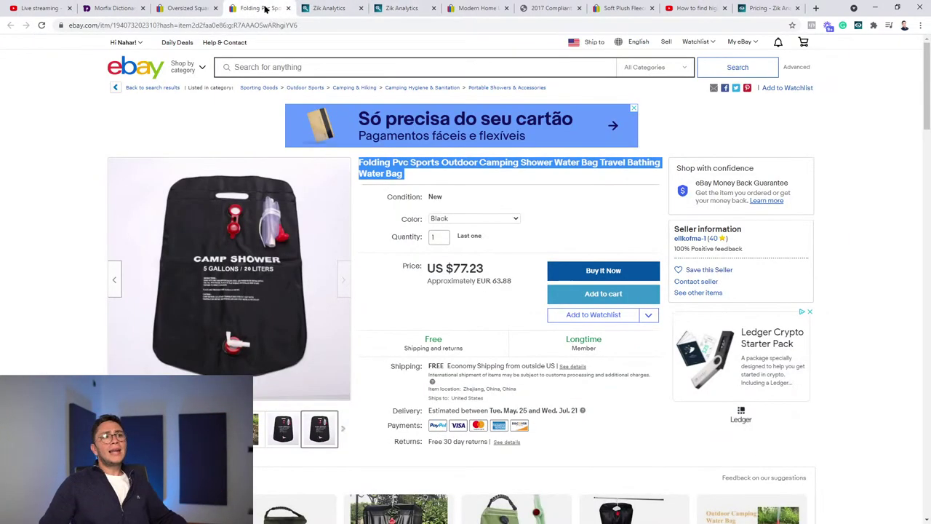
click(490, 7)
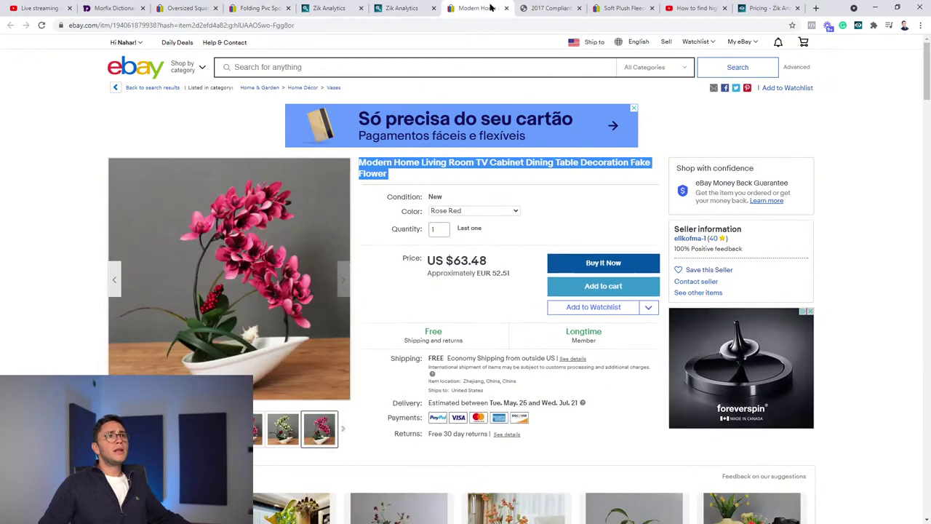
click(511, 190)
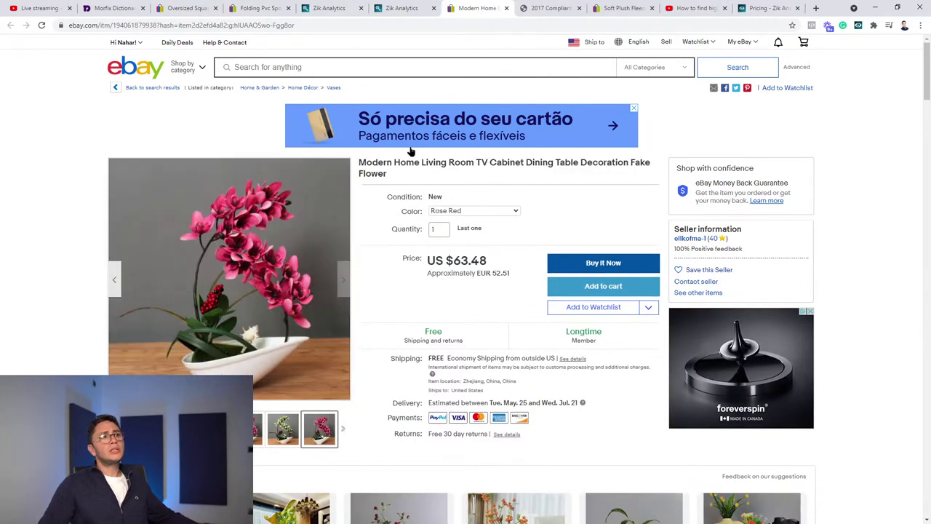
drag(204, 7, 441, 4)
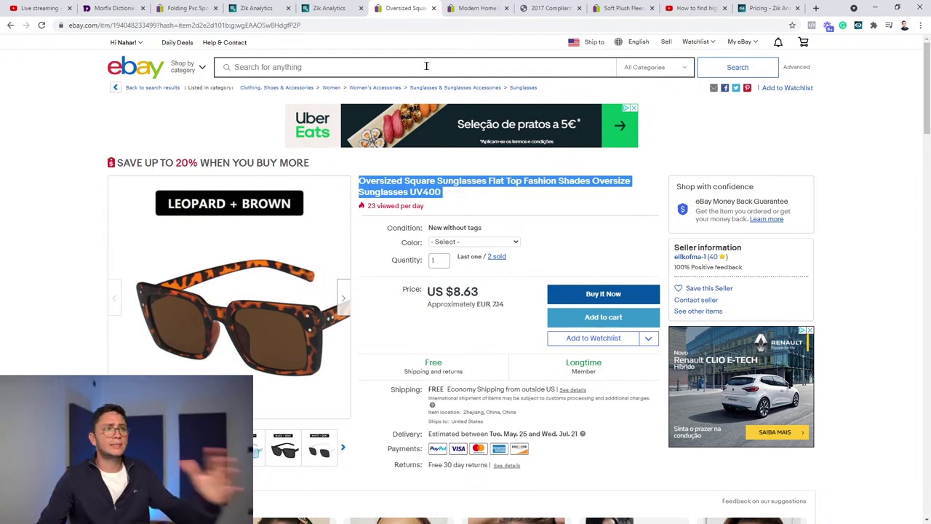
click(473, 8)
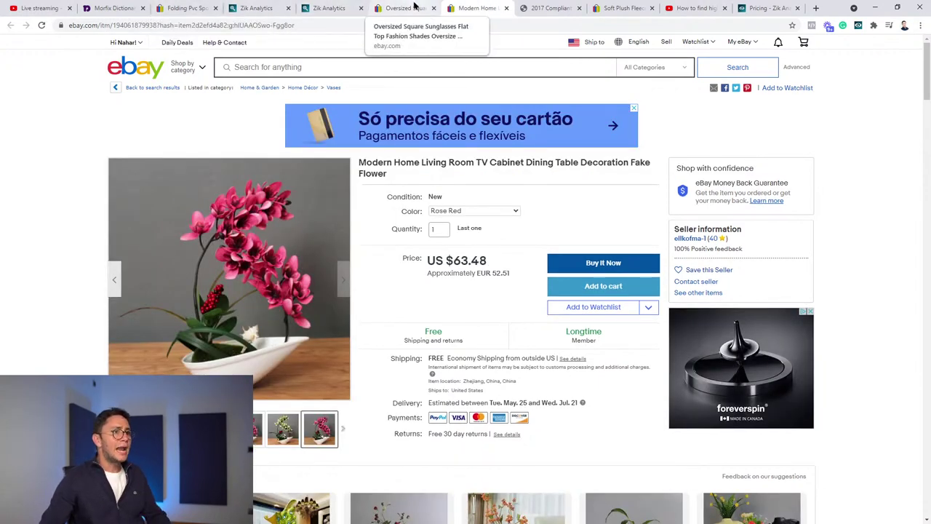
Step: Review the fake flower search's chart and product row against the sunglasses search's summary statistics
click(347, 5)
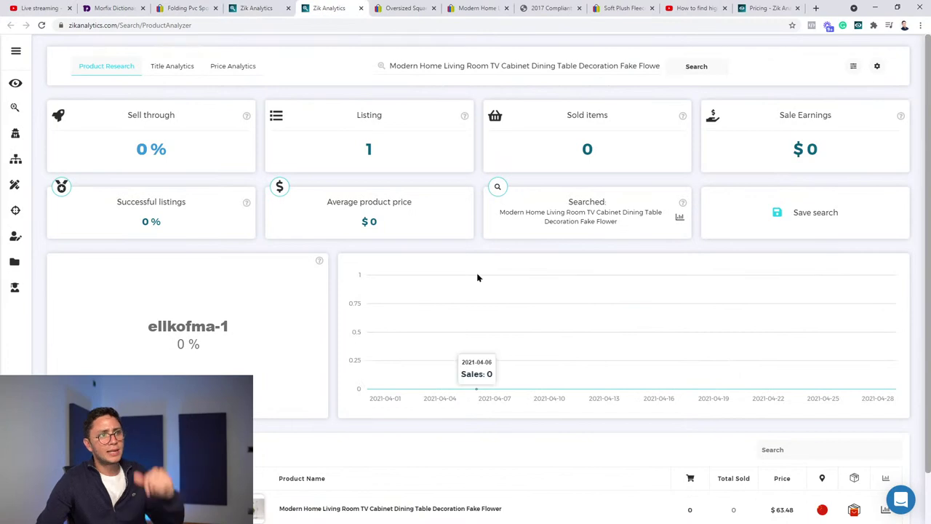
scroll(609, 326, down, 1)
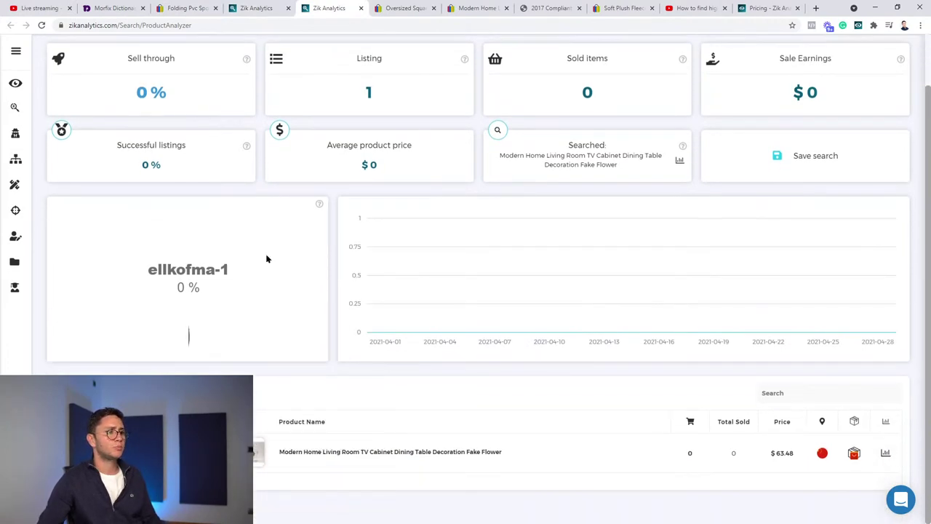
click(256, 8)
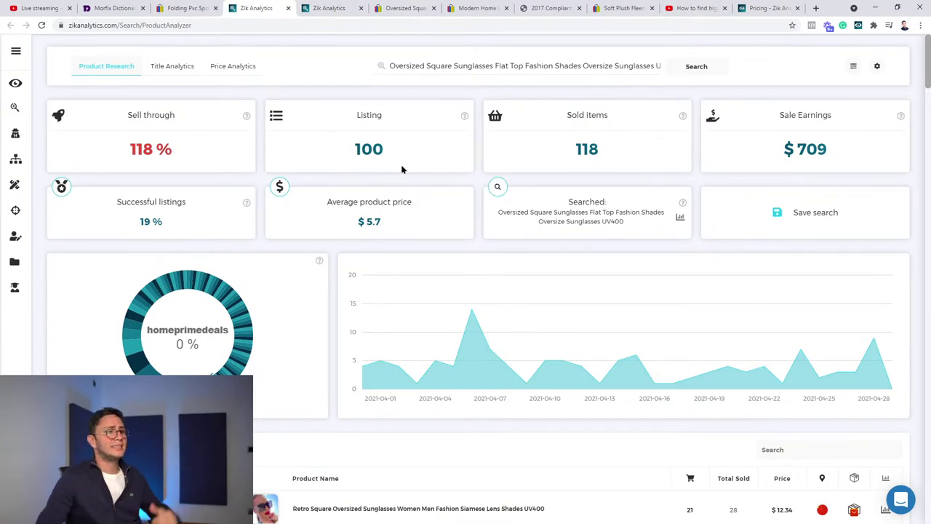
Step: Look through the competing sellers in the sunglasses results and locate the viewer's own listing
scroll(365, 206, down, 3)
scroll(338, 296, down, 10)
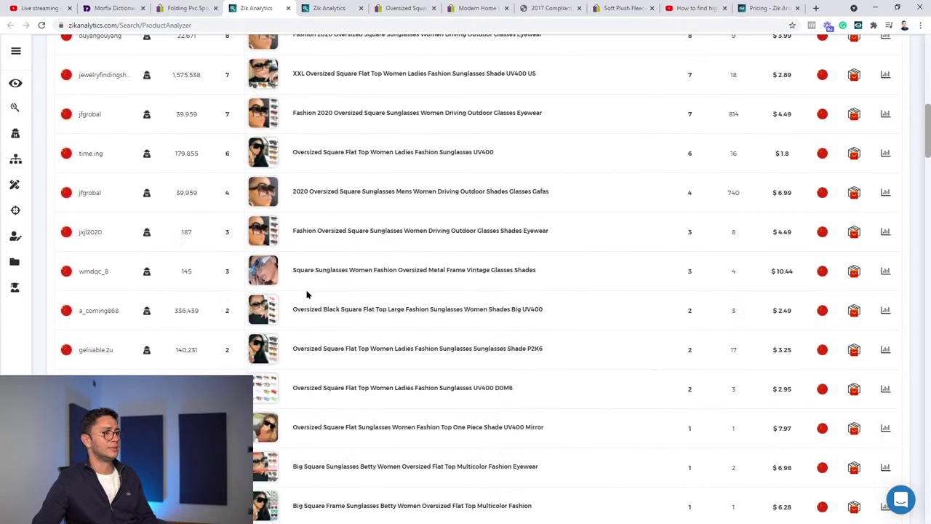
scroll(210, 296, down, 4)
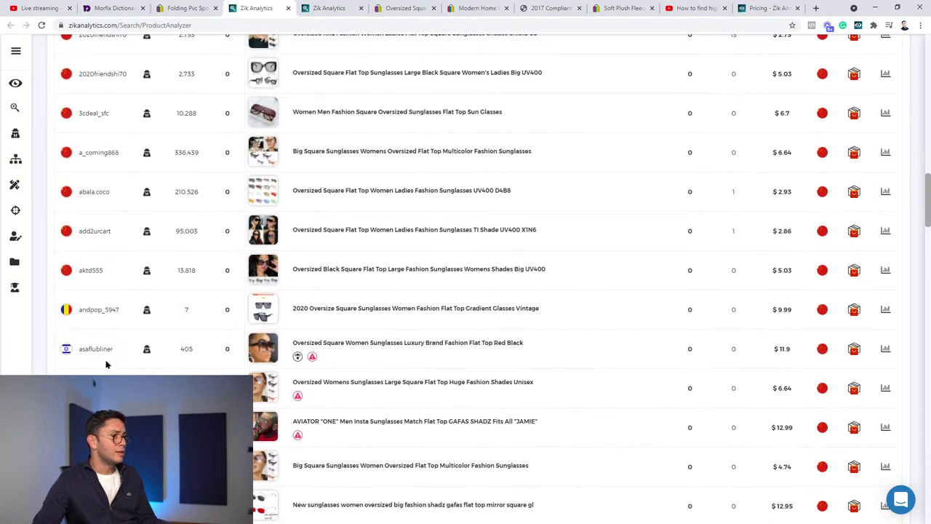
scroll(102, 349, down, 10)
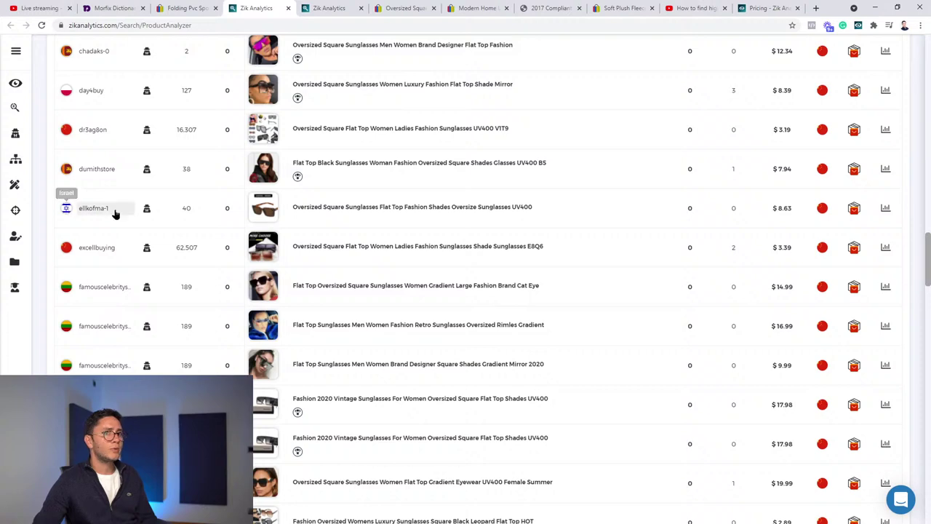
mouse_move(250, 204)
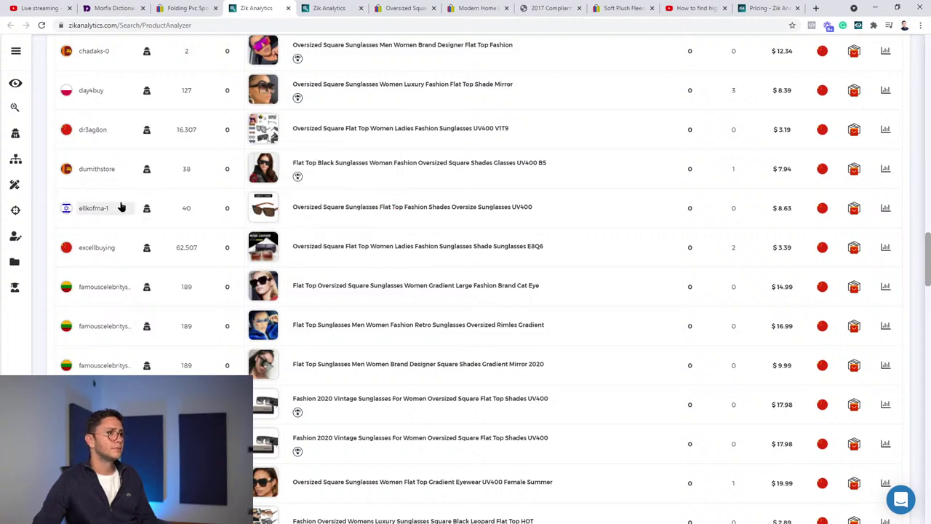
Step: Recheck the camping shower listing on eBay and return to the sunglasses search's summary statistics and sales chart
click(191, 8)
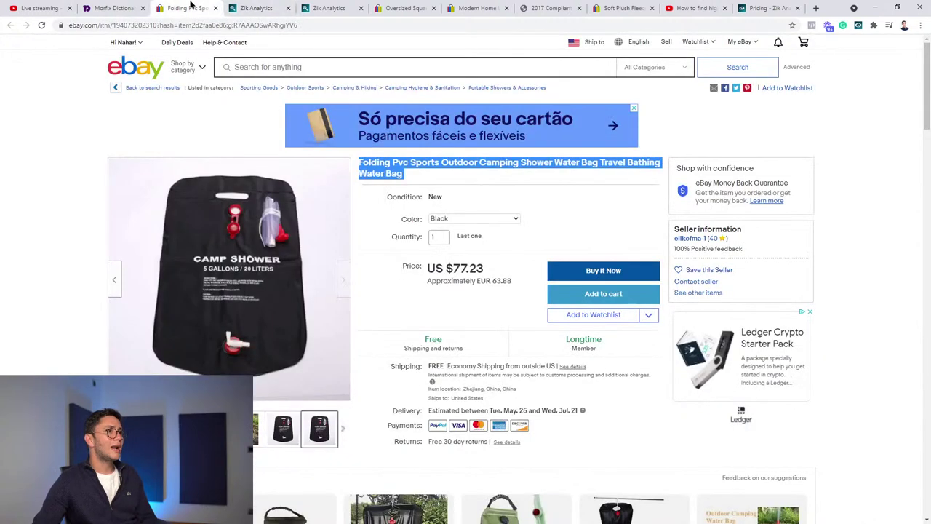
click(232, 8)
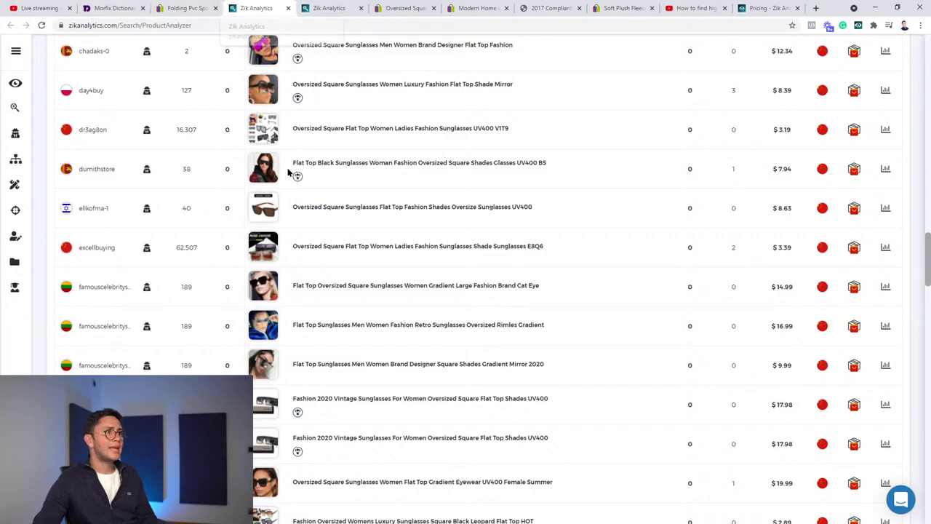
scroll(289, 172, up, 20)
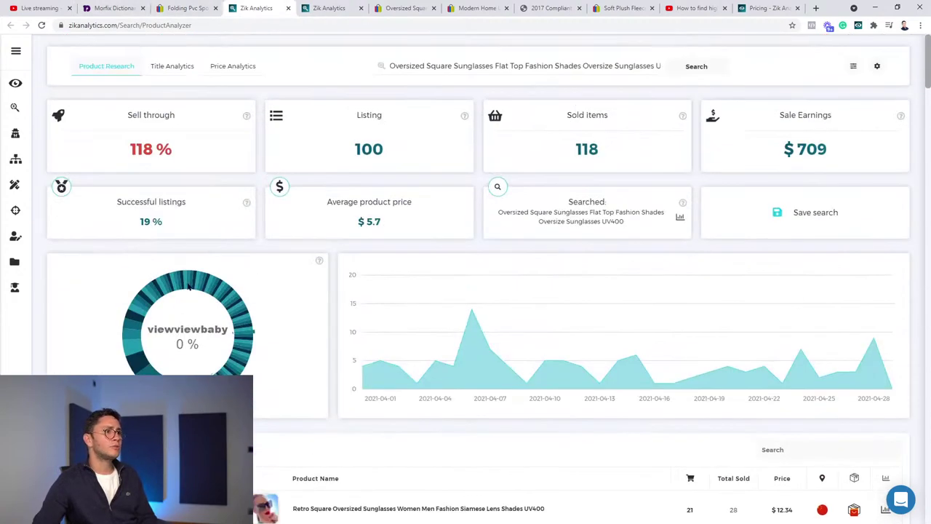
Step: Filter the sunglasses search results to show dropshippers only
scroll(188, 286, down, 3)
click(154, 256)
click(170, 278)
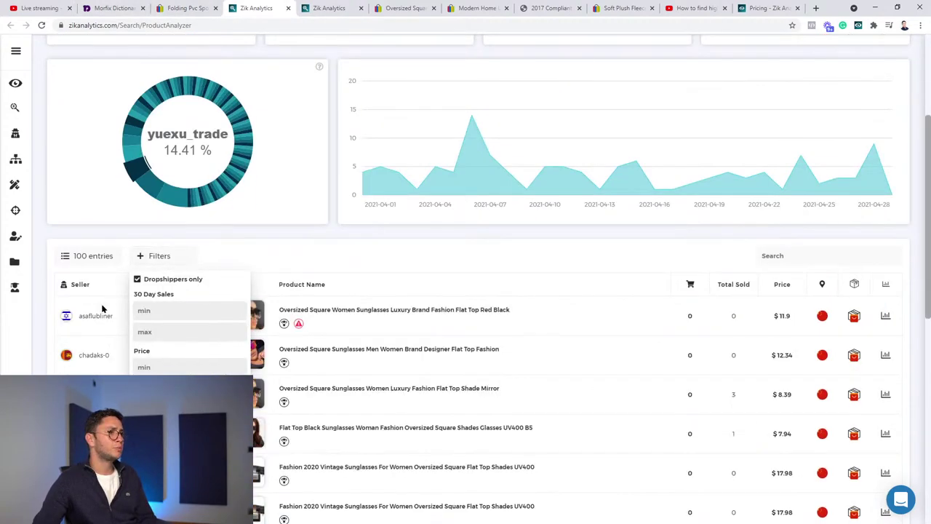
Step: Scan several dropshippers in the filtered sunglasses results and check the competitor research pages for the first seller and day4buy
scroll(166, 243, down, 1)
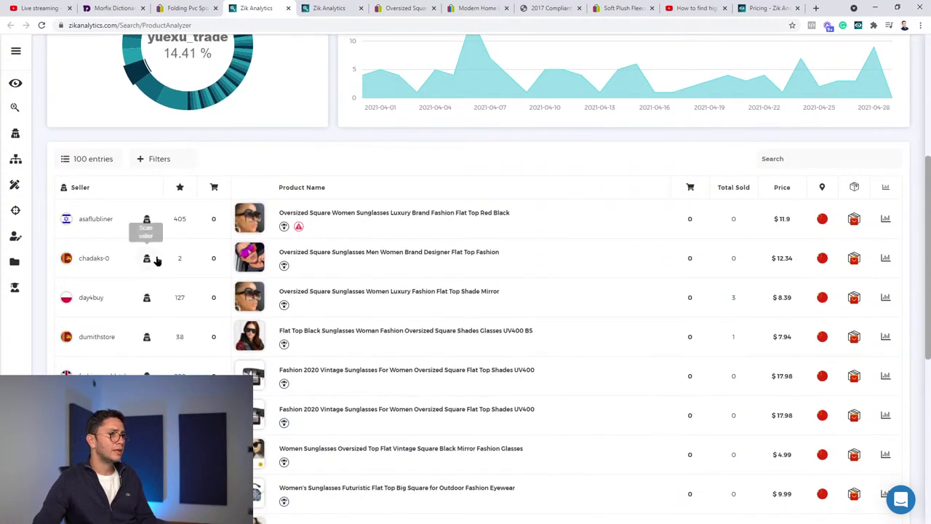
click(147, 219)
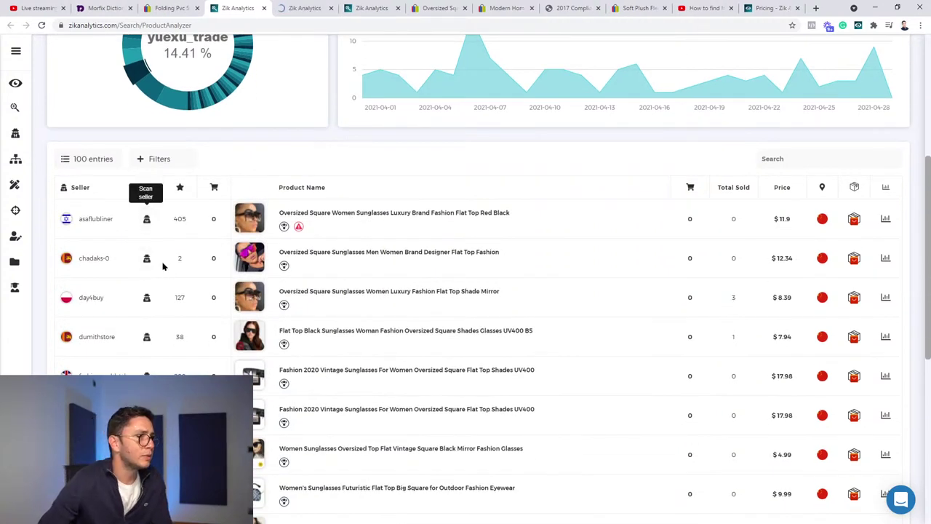
click(147, 258)
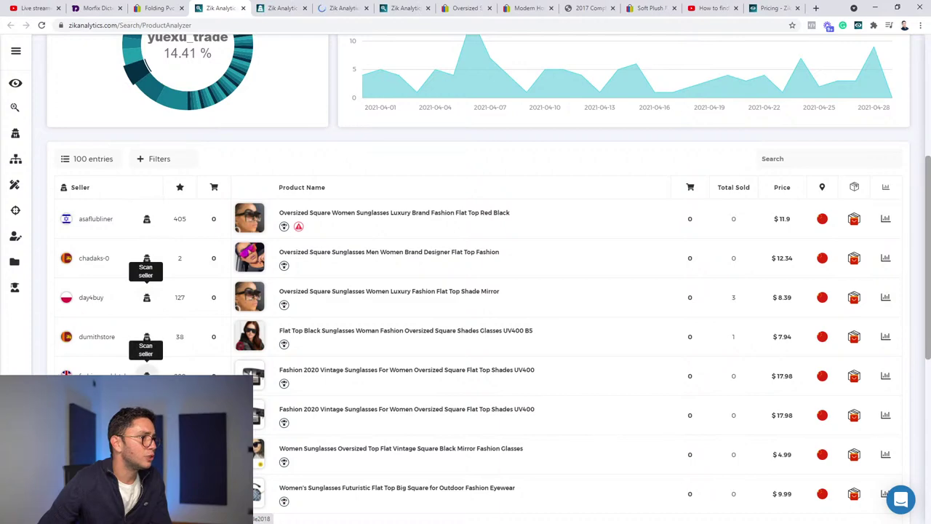
click(260, 6)
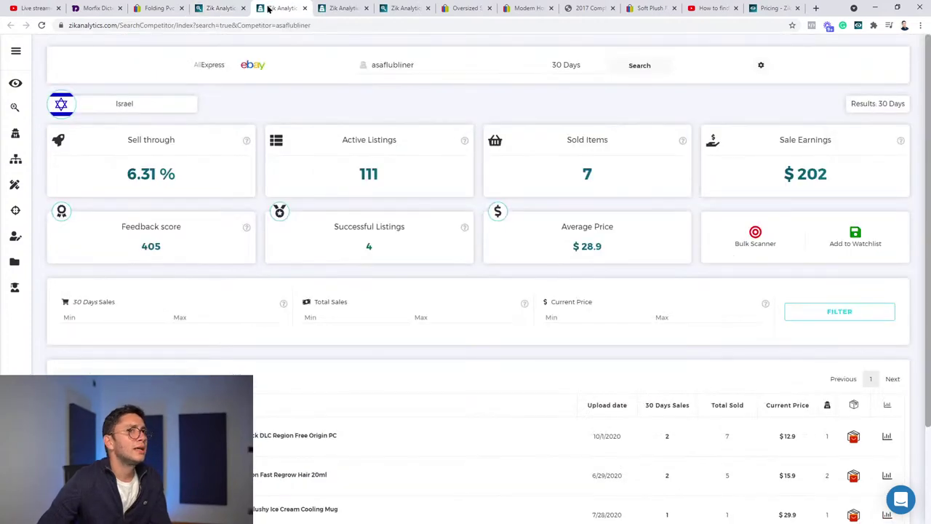
click(328, 8)
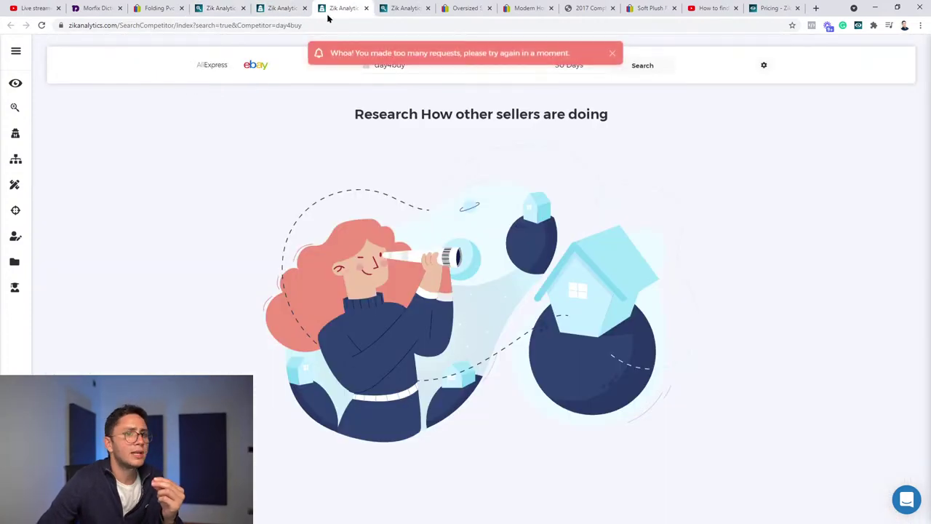
Step: Review the first scanned dropshipper's 30-day statistics and list of sold products
click(228, 7)
click(271, 6)
scroll(369, 237, down, 2)
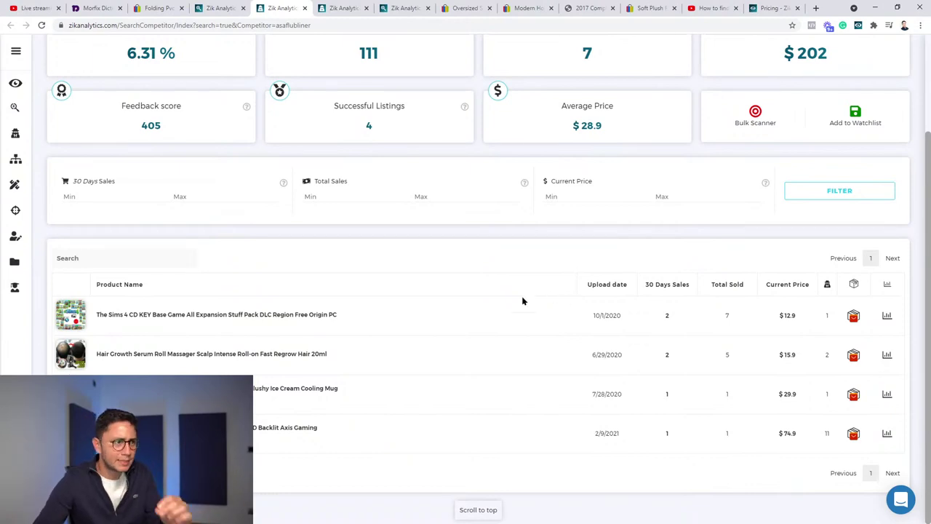
scroll(523, 301, up, 2)
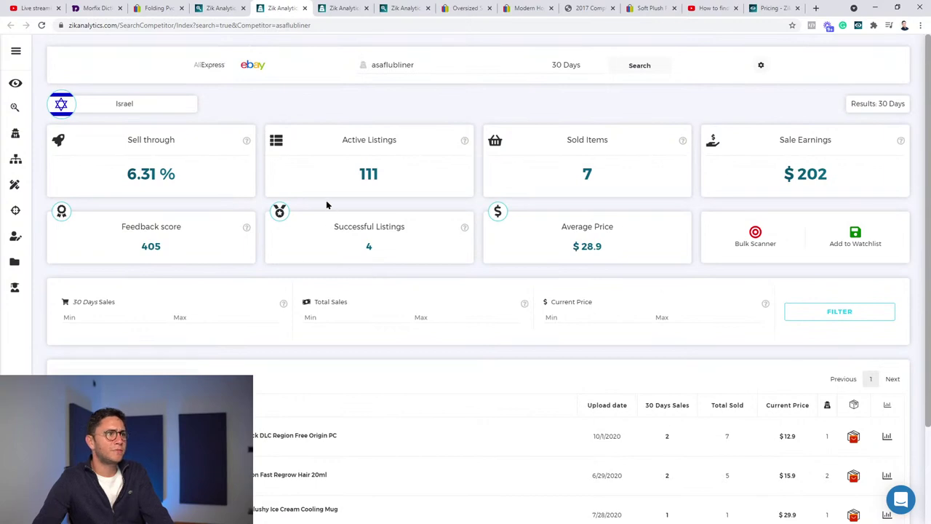
scroll(529, 178, down, 2)
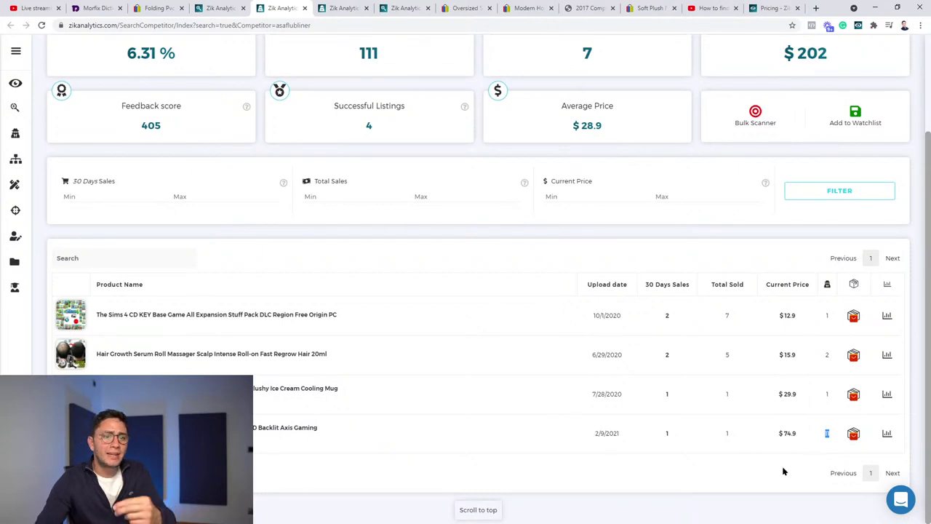
Step: Research the GK61 SK61 mechanical keyboard from that seller's products and scan the competing sellers in its results
click(887, 433)
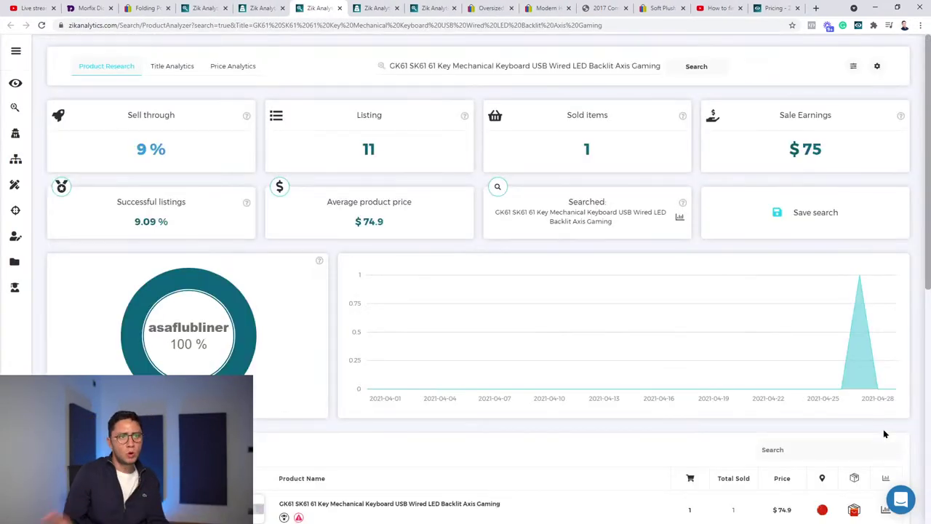
scroll(473, 211, down, 5)
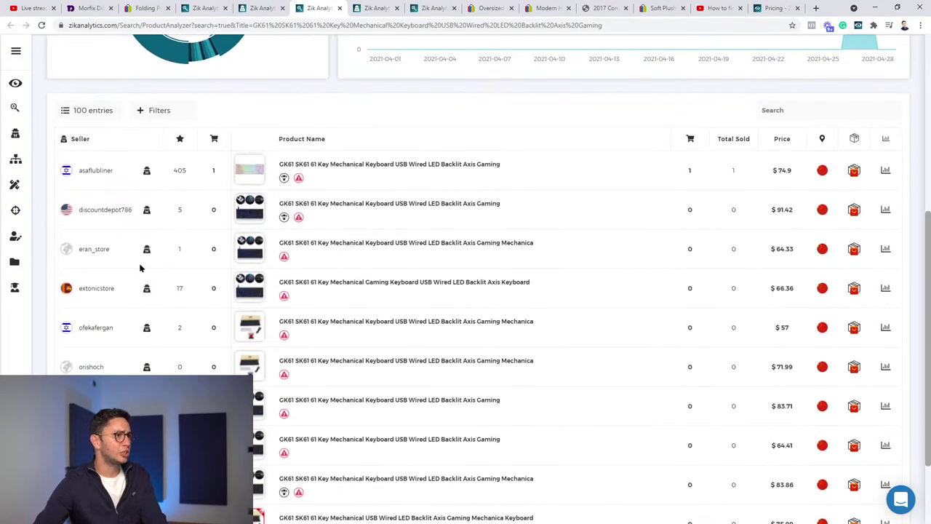
click(147, 248)
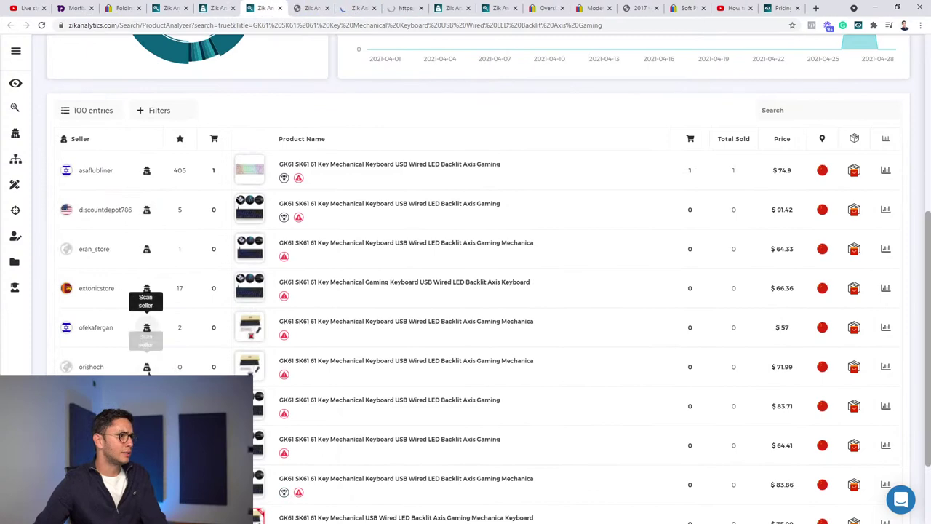
click(146, 328)
scroll(146, 335, down, 3)
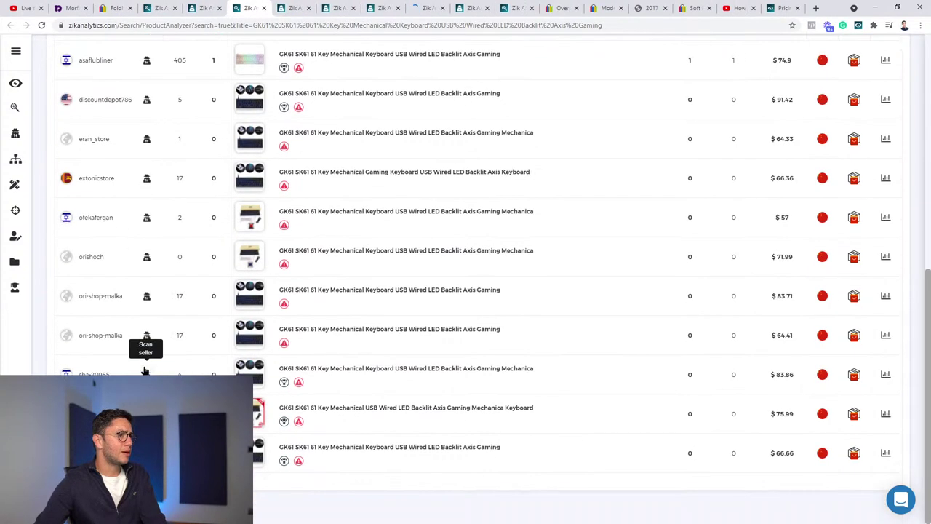
click(146, 335)
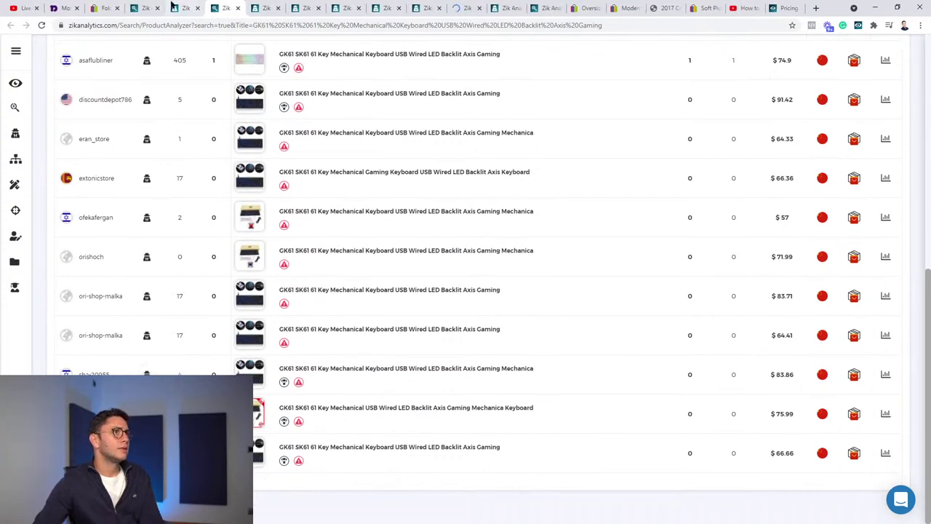
Step: Compare the scanned keyboard sellers' competitor research pages, starting with discountdepot786 and including vegi_store
click(259, 6)
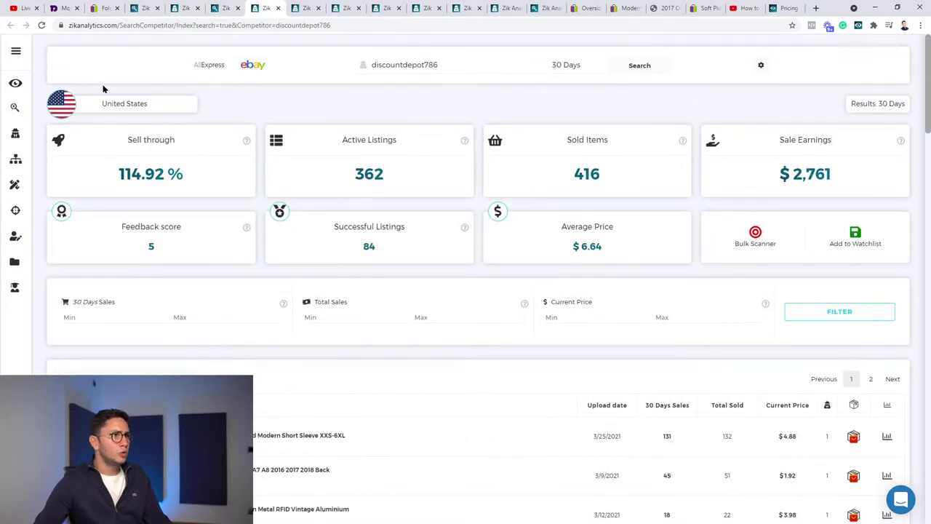
scroll(103, 88, down, 3)
mouse_move(67, 289)
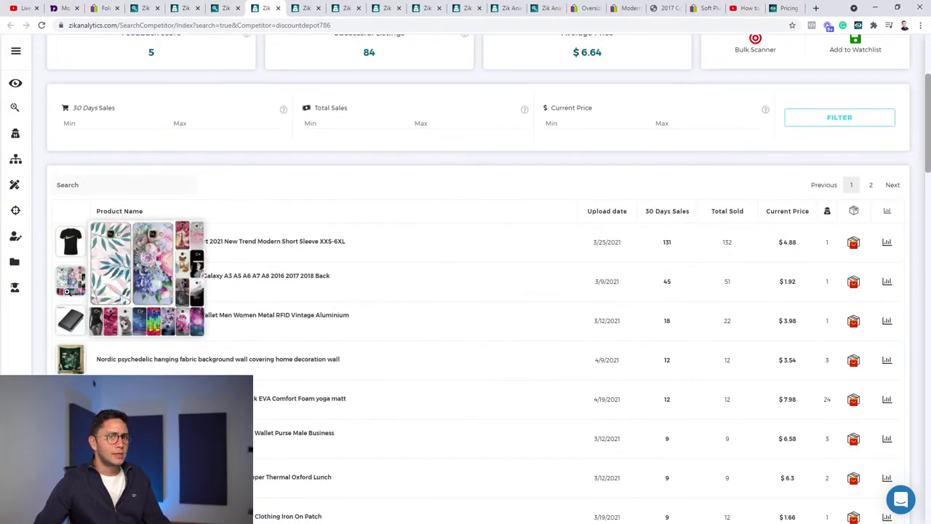
click(300, 5)
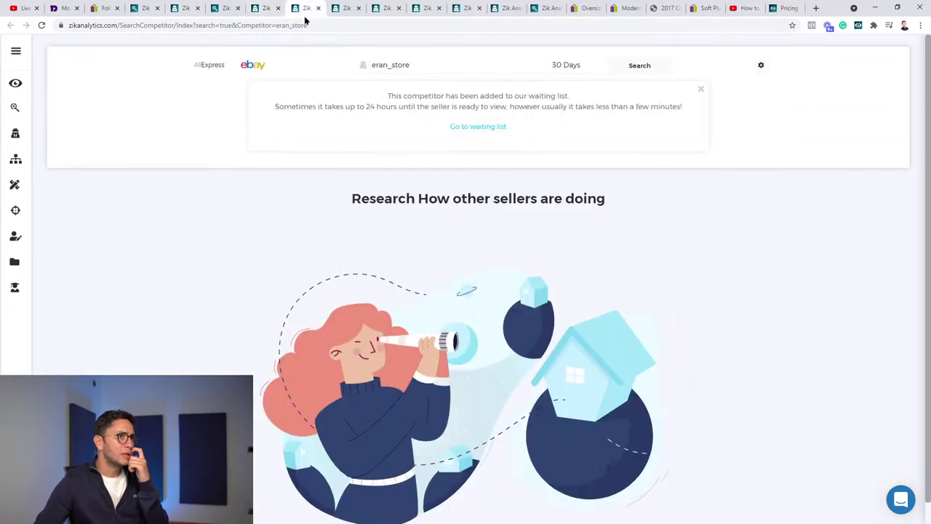
click(351, 5)
click(374, 6)
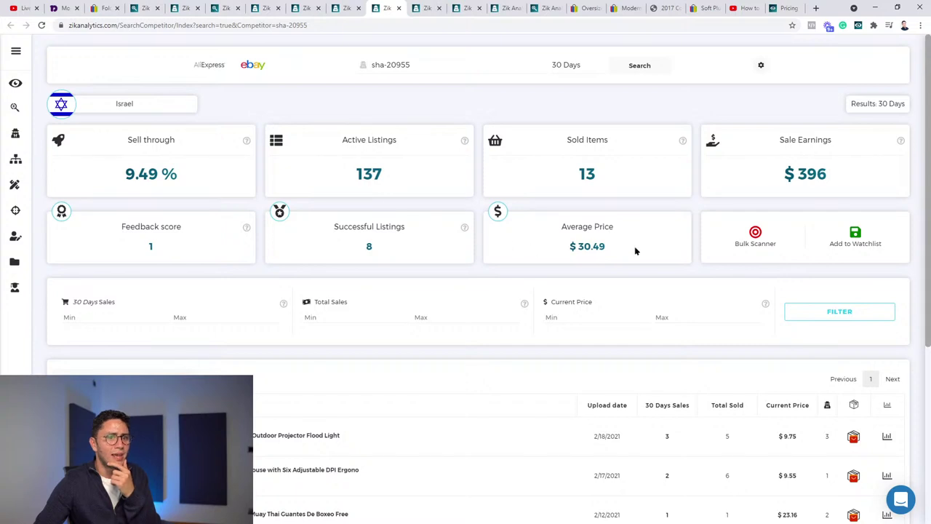
click(419, 6)
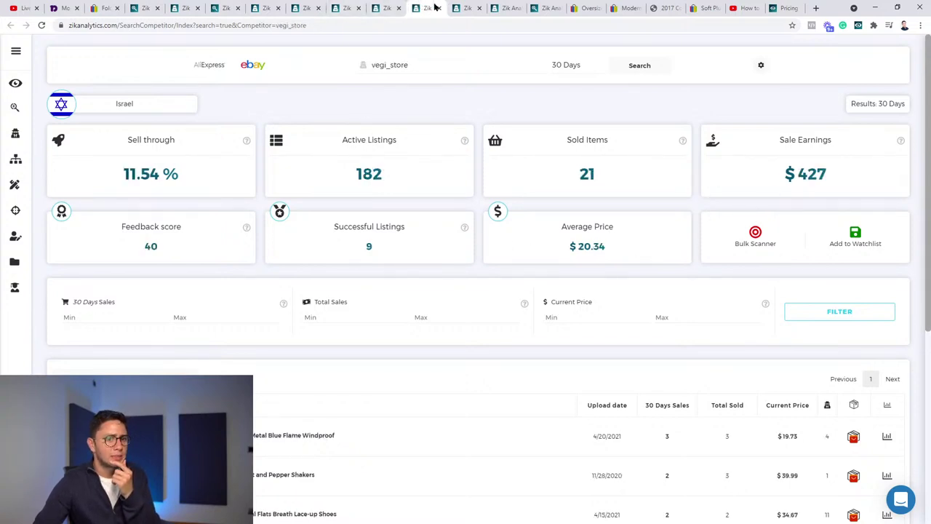
click(469, 5)
click(493, 6)
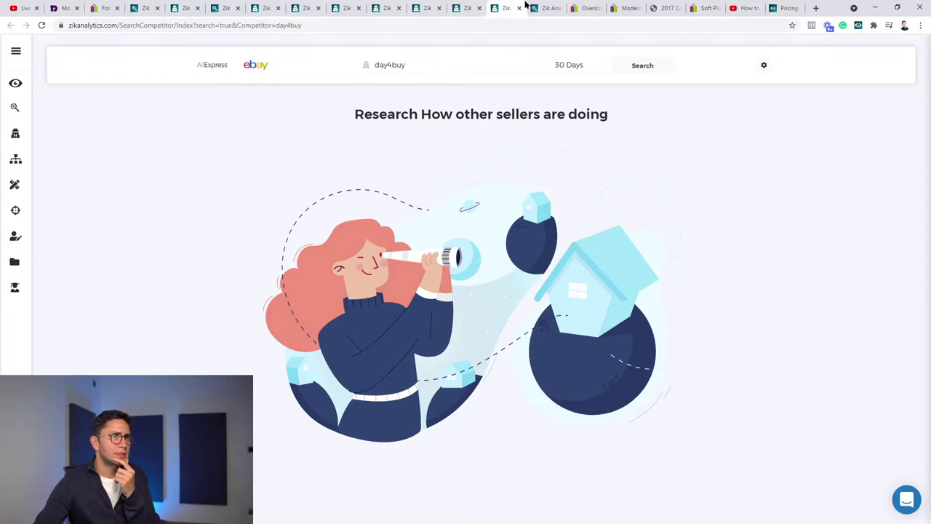
click(519, 8)
Step: Examine the sold products of vegi_store and of the seller offering the 100W LED floodlight
click(424, 5)
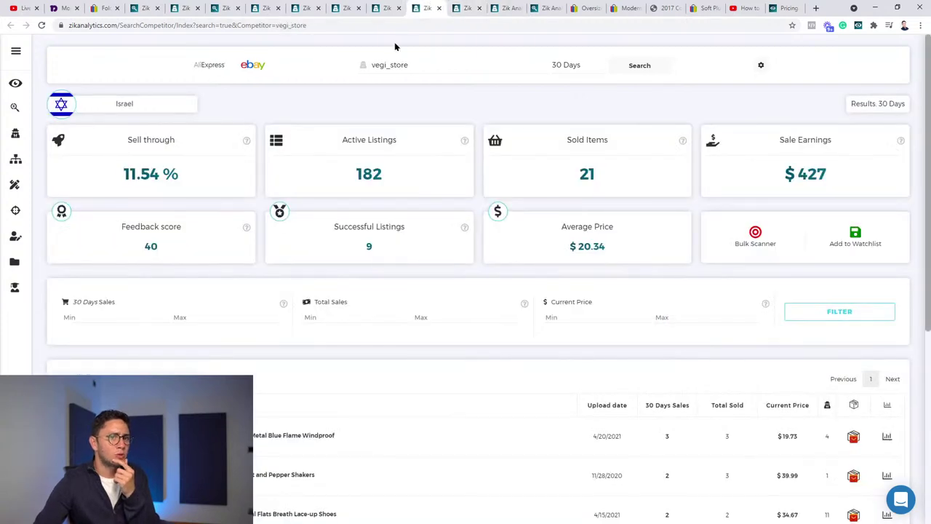
scroll(390, 63, down, 1)
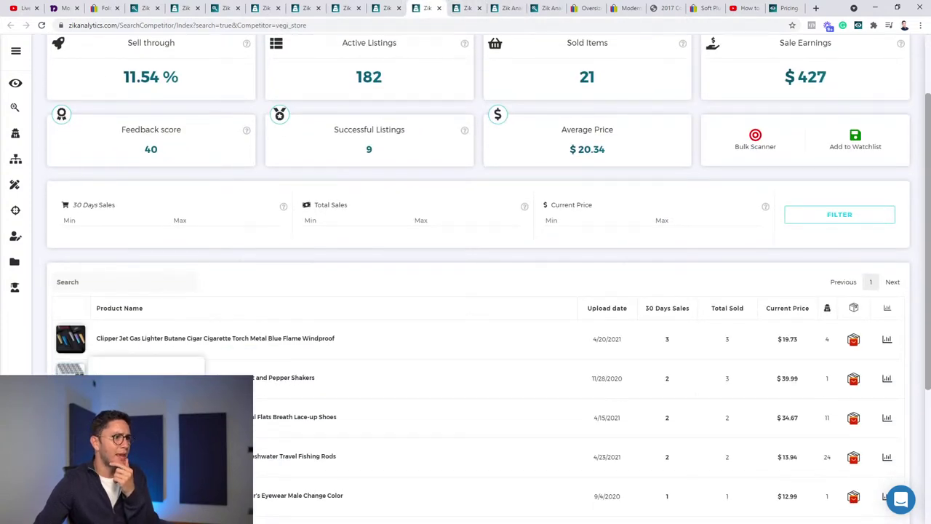
click(386, 8)
scroll(396, 188, down, 1)
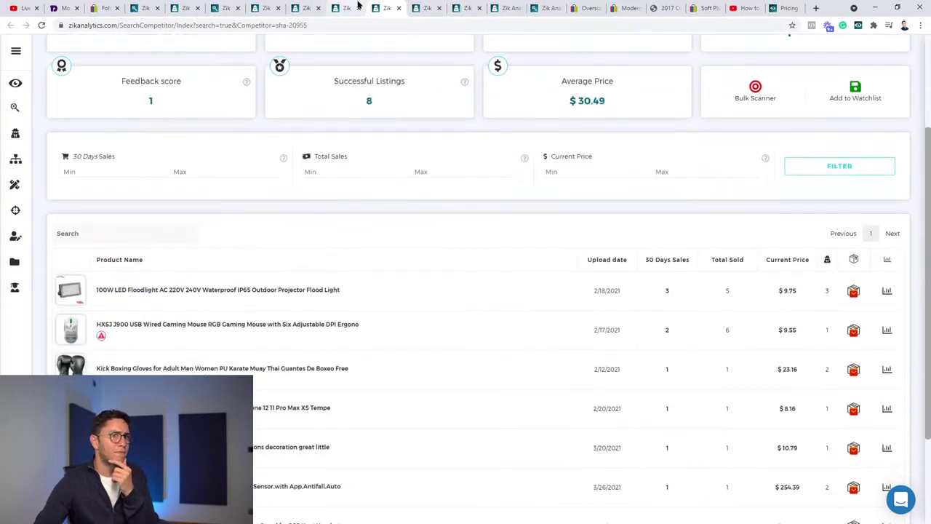
Step: Browse discountdepot786's best-selling products, previewing the wallet, wall tapestry and yoga mat images
click(311, 7)
click(277, 6)
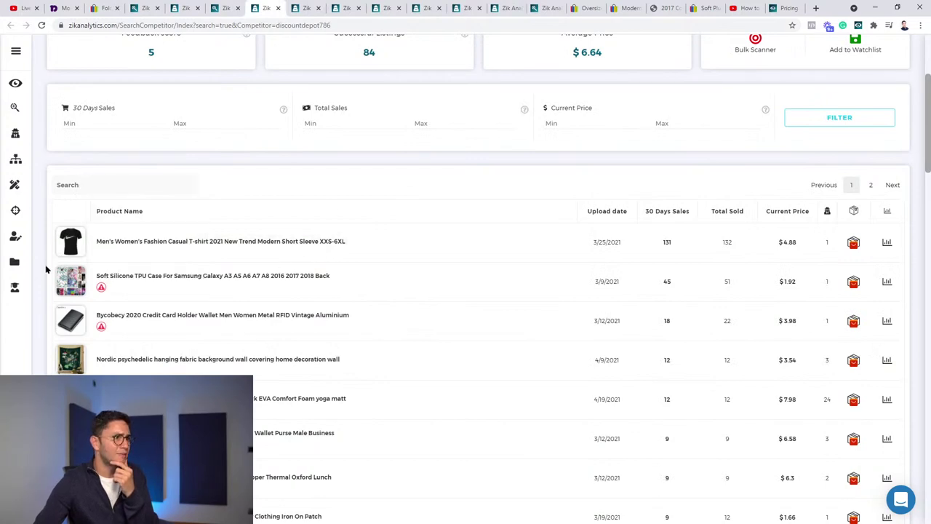
mouse_move(73, 320)
scroll(76, 317, down, 3)
mouse_move(75, 172)
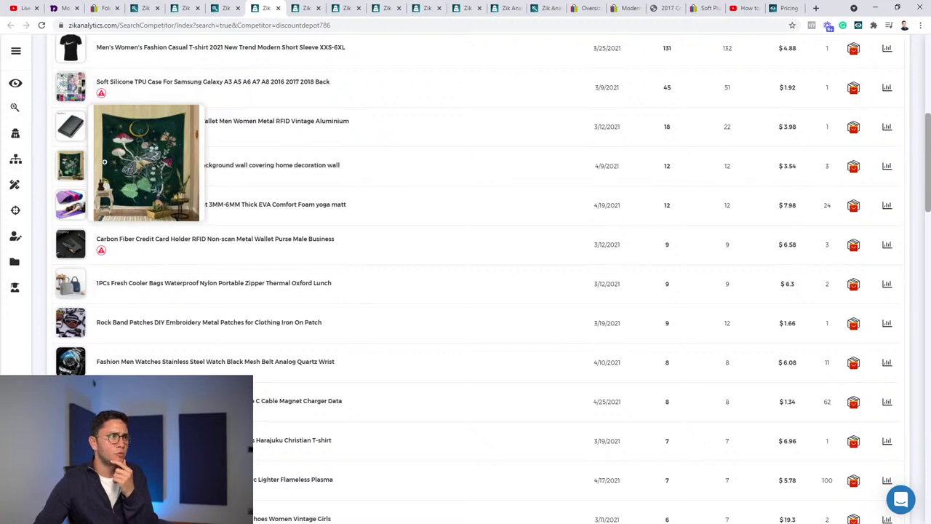
mouse_move(73, 206)
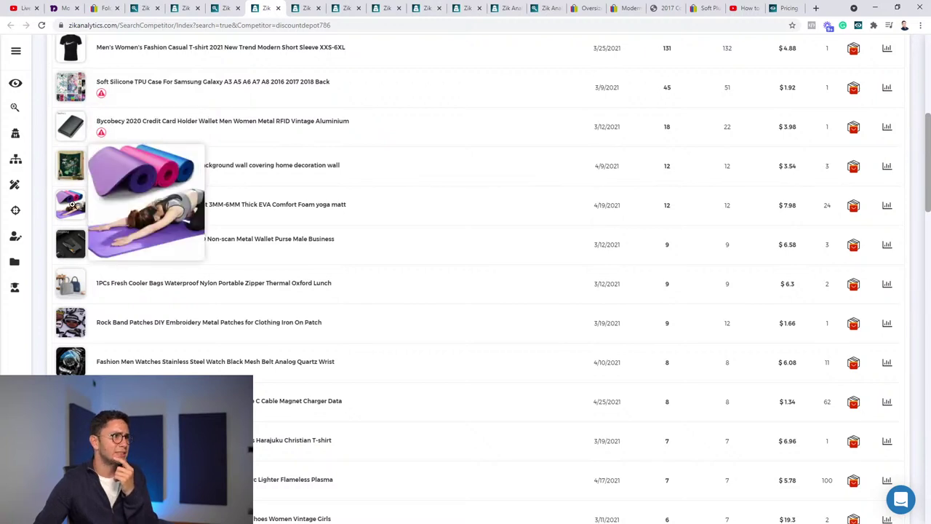
scroll(94, 364, down, 3)
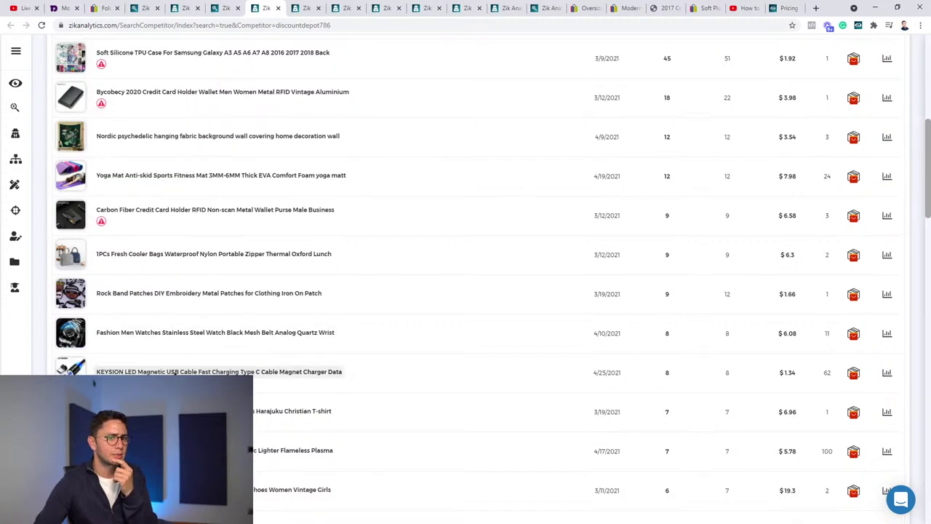
scroll(619, 306, up, 10)
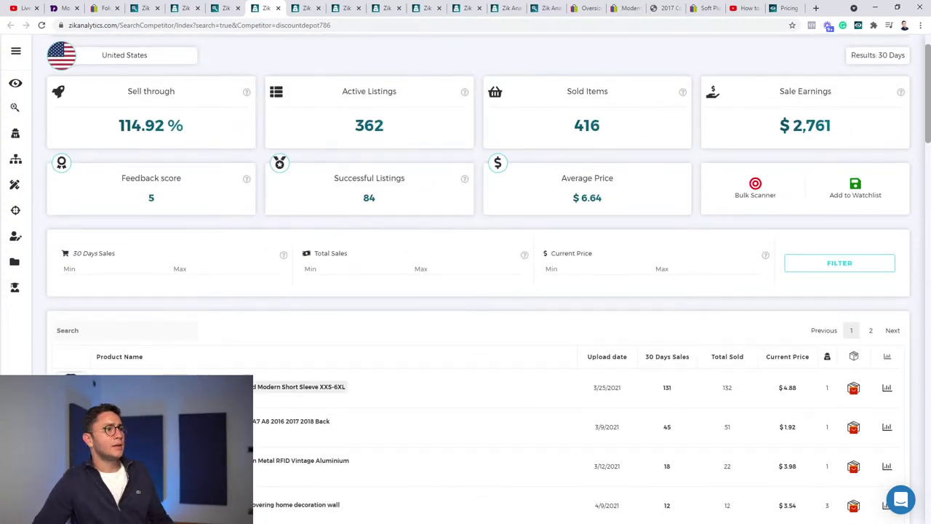
Step: Find similar AliExpress products for discountdepot786's Nordic psychedelic wall hanging and compare their images and prices
mouse_move(71, 386)
scroll(407, 400, down, 1)
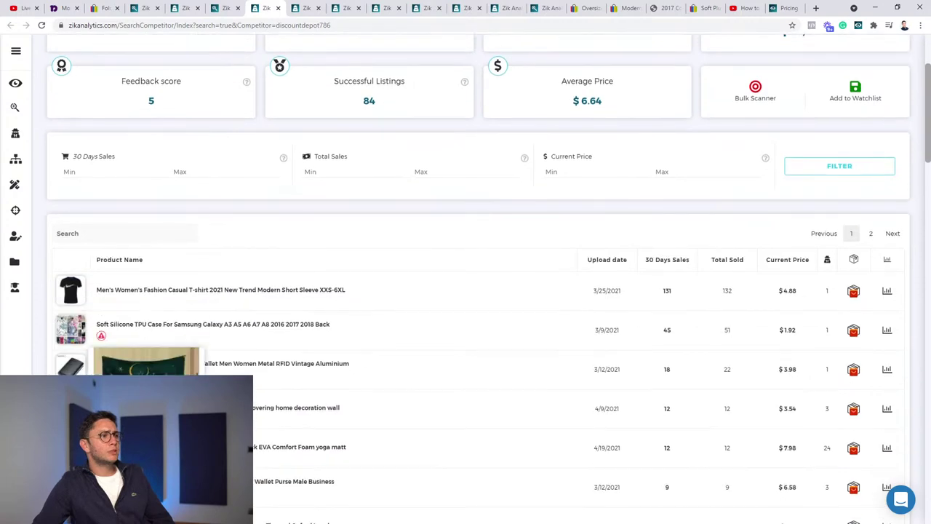
click(854, 409)
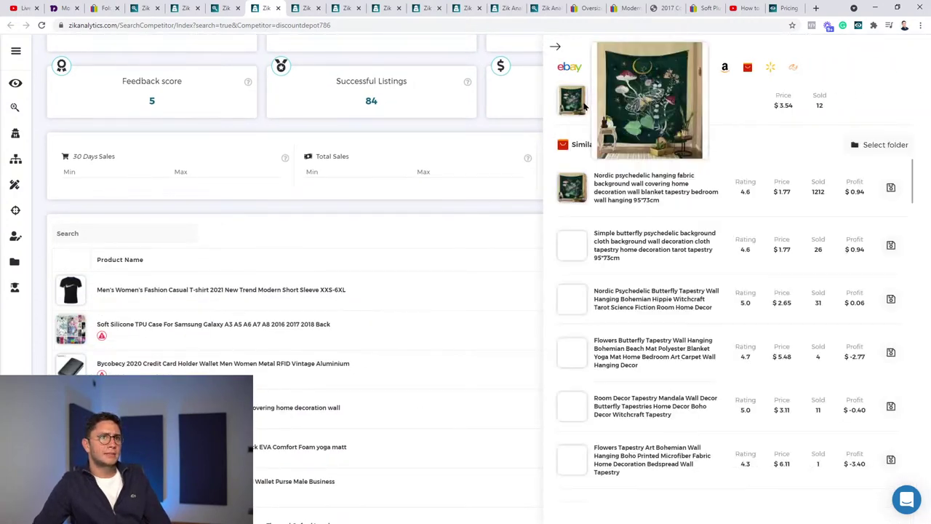
mouse_move(568, 183)
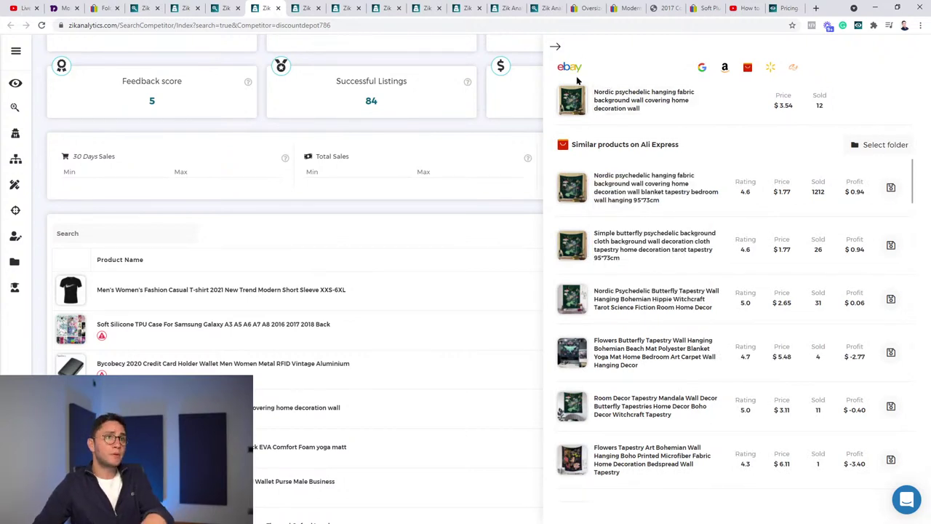
click(555, 46)
Step: Start adding discountdepot786 to the competitor watchlist with the comment "traffic products seller"
scroll(576, 223, up, 3)
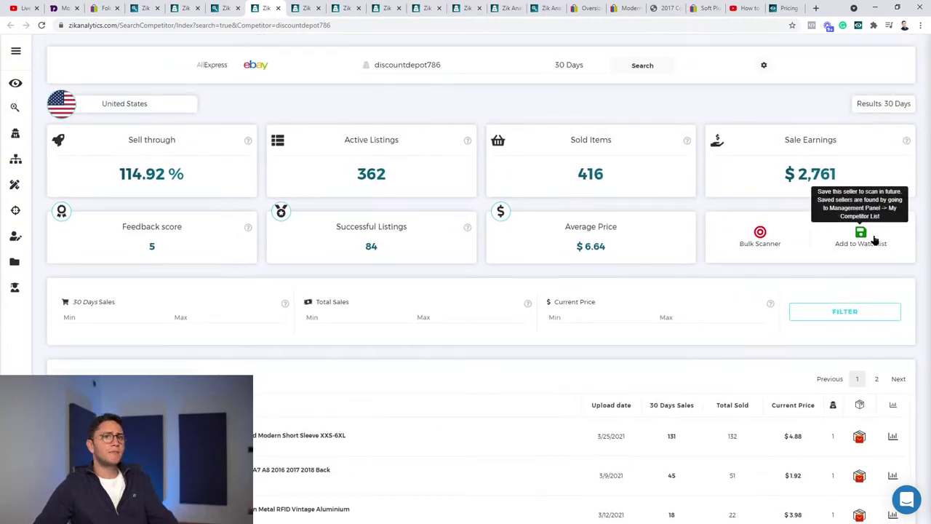
click(874, 240)
click(767, 157)
text(traff)
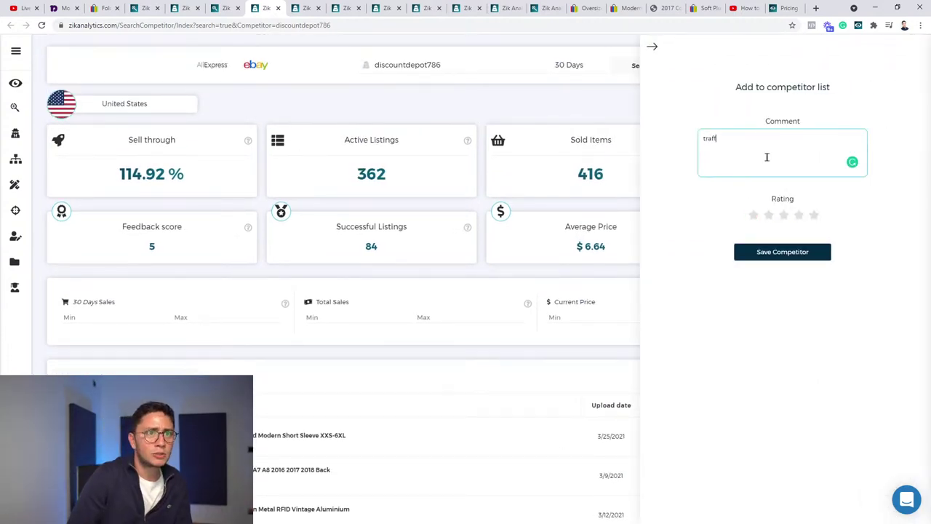
key(BackSpace)
click(652, 46)
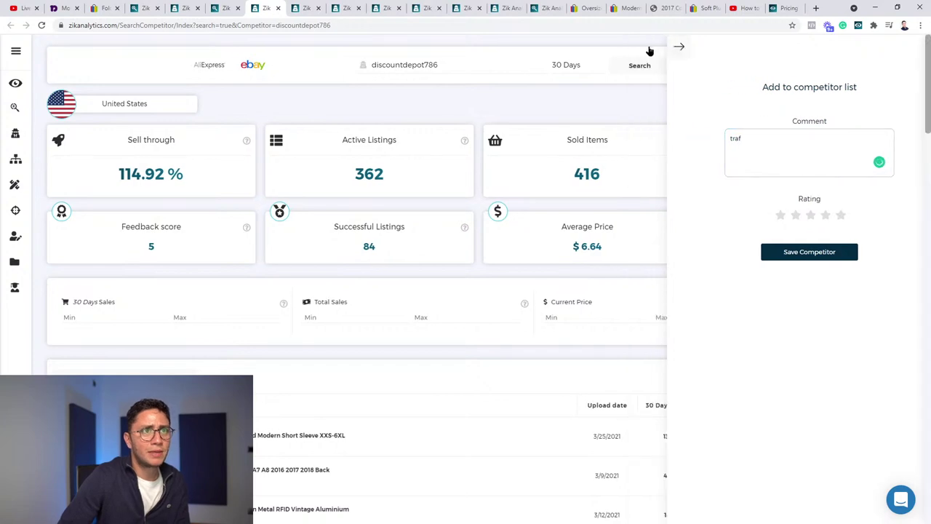
click(856, 234)
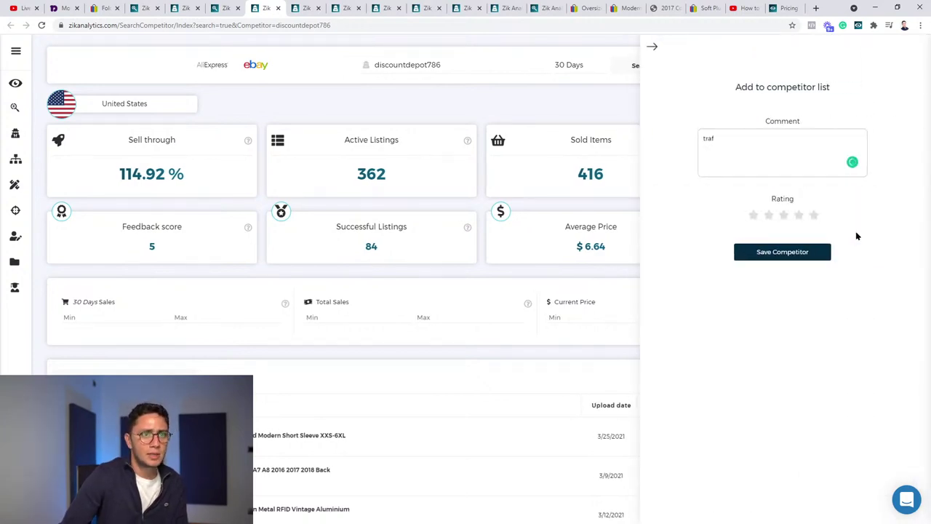
click(759, 151)
text(fic)
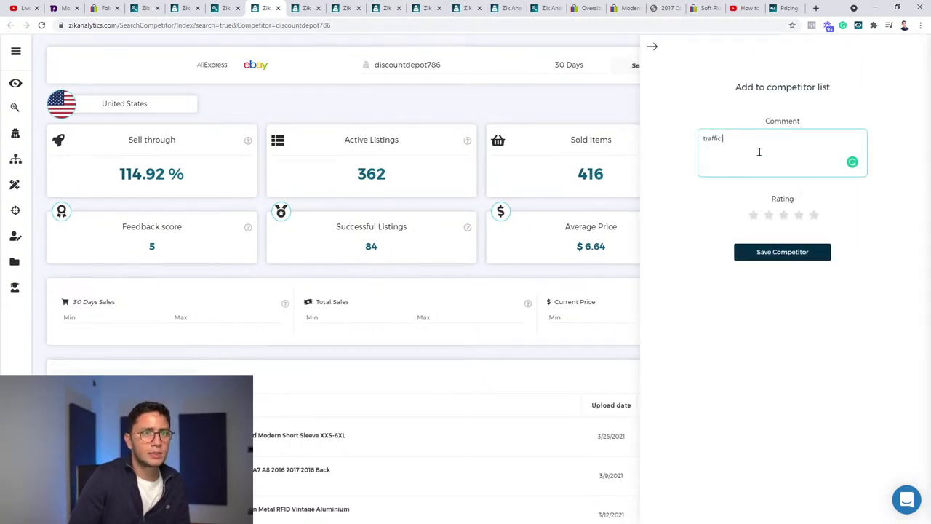
text( products drop)
key(BackSpace)
key(BackSpace)
key(BackSpace)
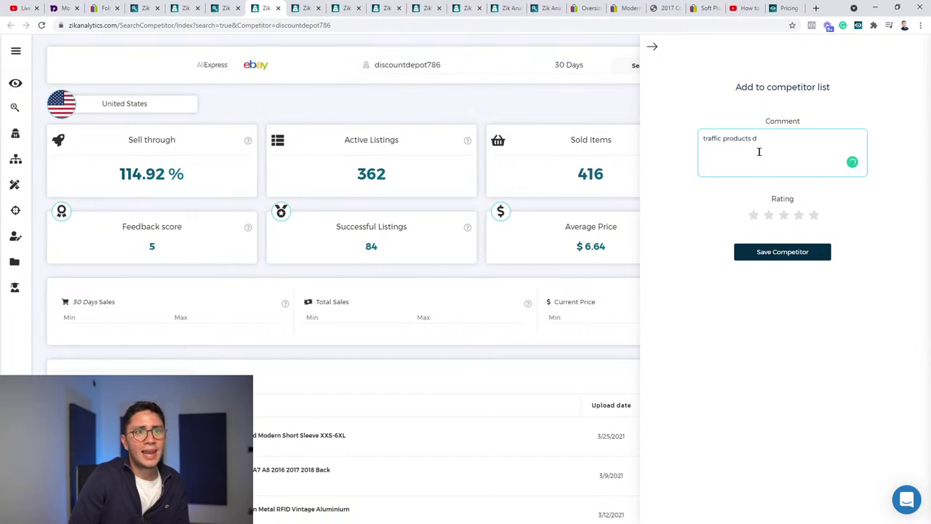
key(BackSpace)
text(seller)
Step: Rate discountdepot786 five stars, save the competitor and close the entry form
click(813, 215)
click(807, 255)
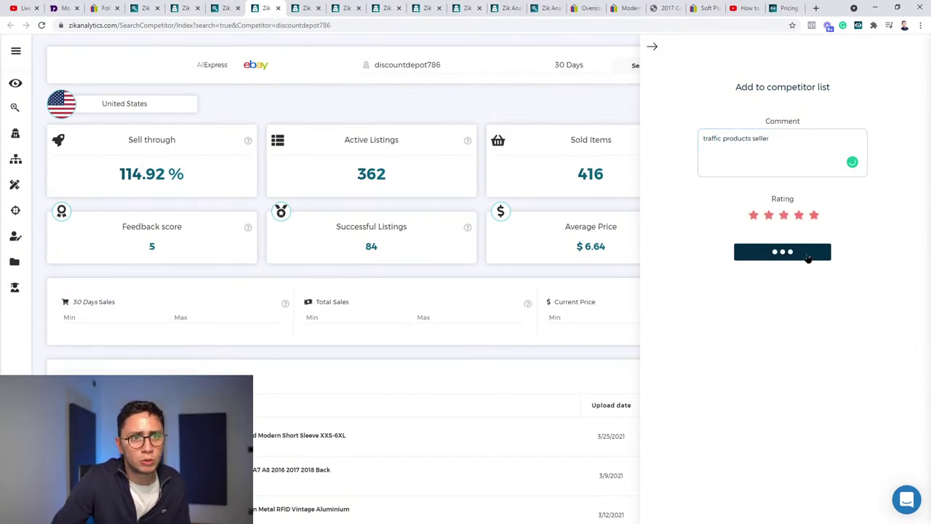
click(652, 50)
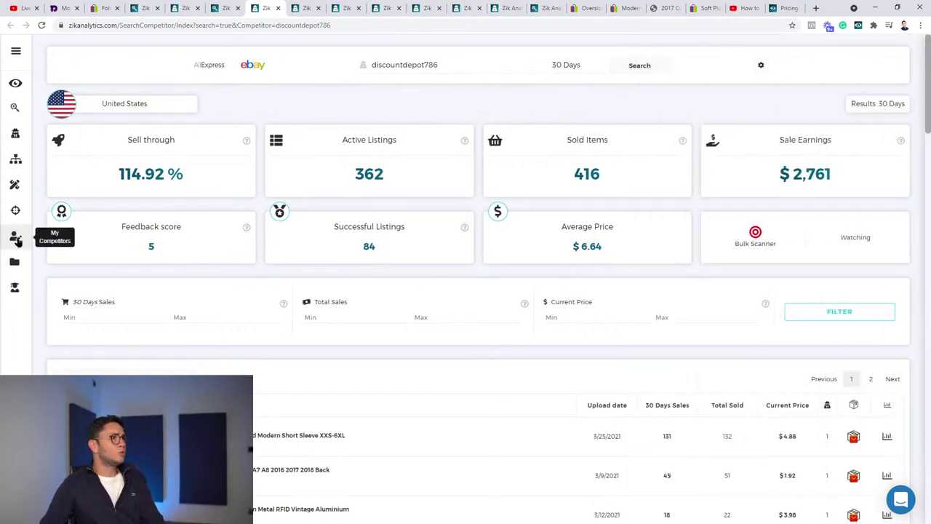
Step: Check discountdepot786's entry in the My Competitors list, then return to that seller's research page
click(15, 238)
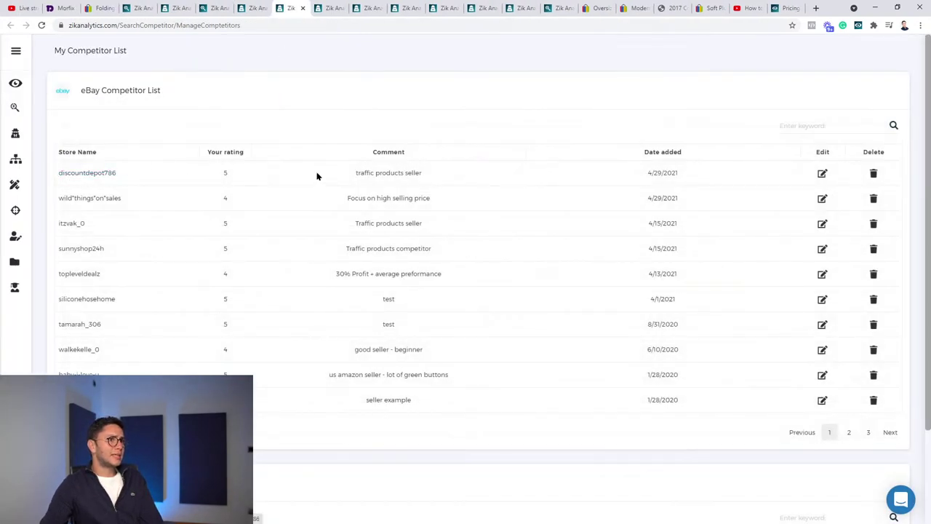
drag(433, 175, 345, 175)
click(241, 6)
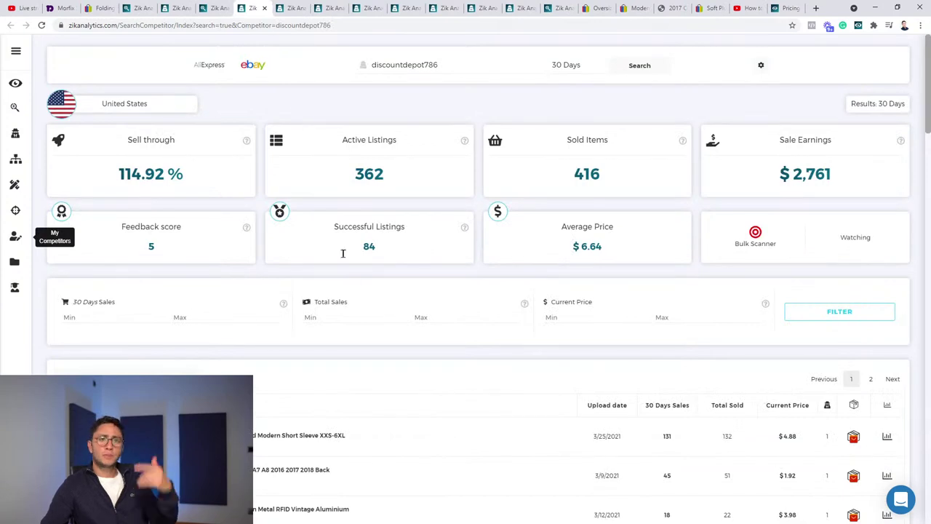
Step: Recheck the AliExpress matches and profit for discountdepot786's Nordic psychedelic wall hanging
scroll(343, 253, down, 3)
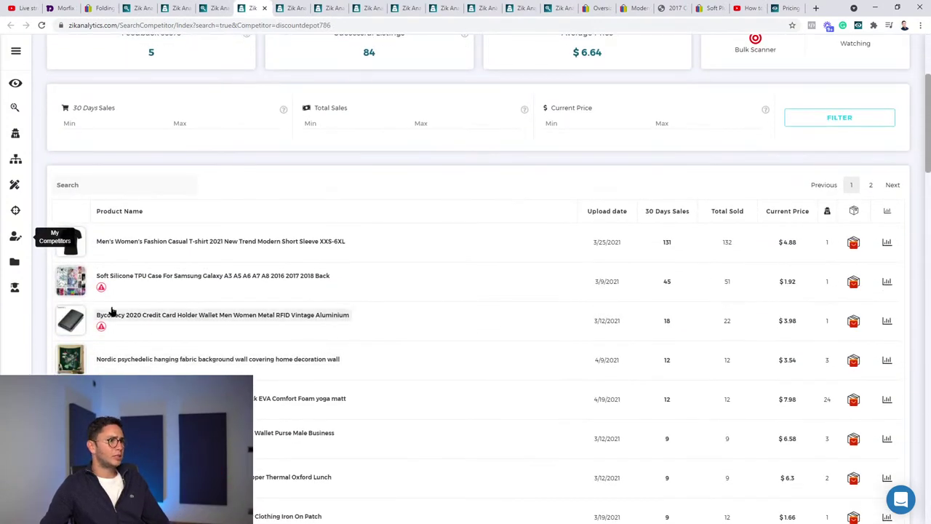
click(852, 359)
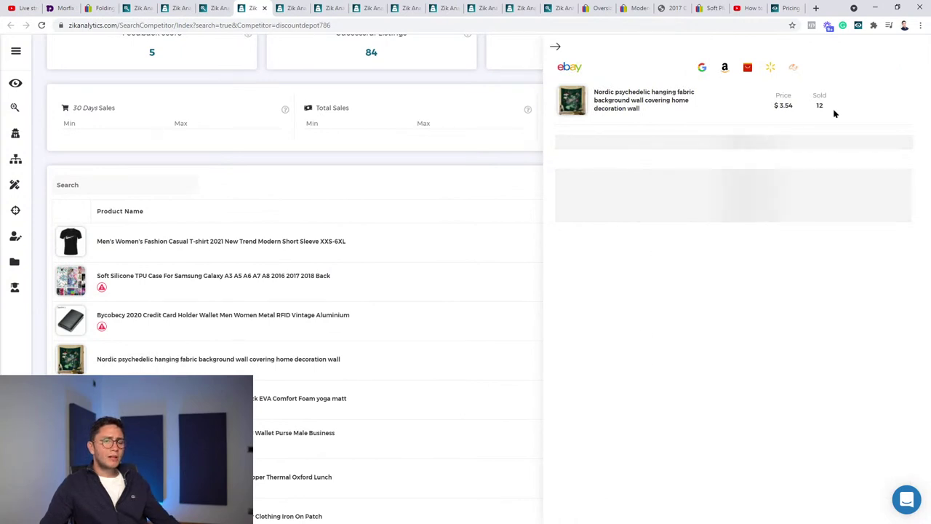
click(516, 58)
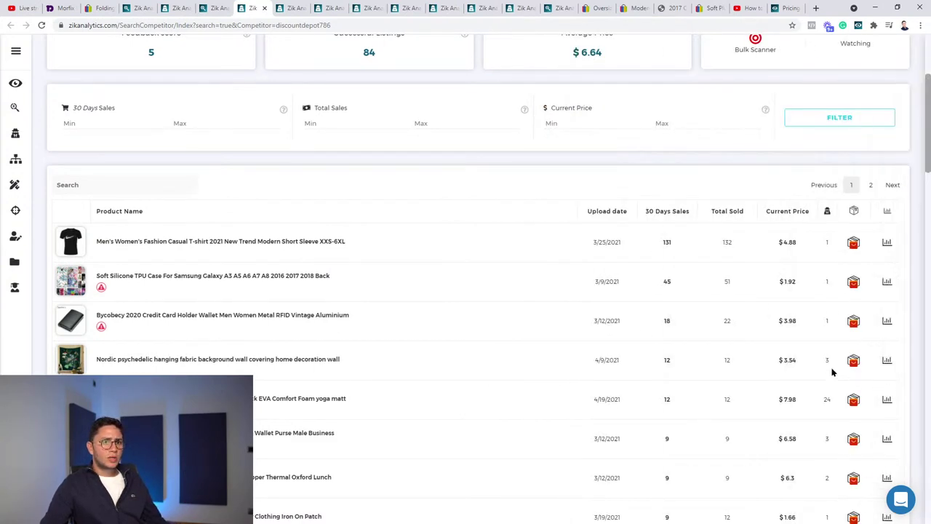
click(853, 359)
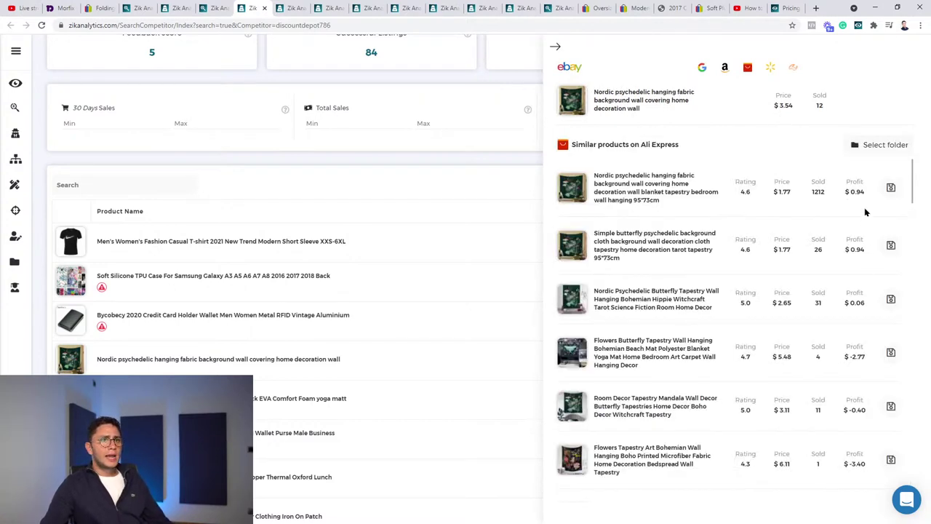
click(554, 47)
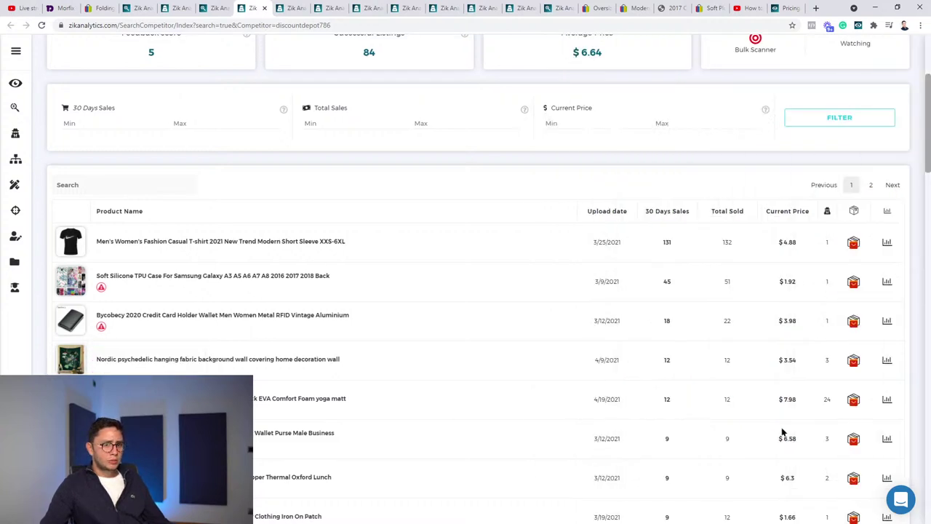
Step: Compare the yoga mat's 30-day sales with its competitor count, then scan its title and review the product research figures
double_click(827, 399)
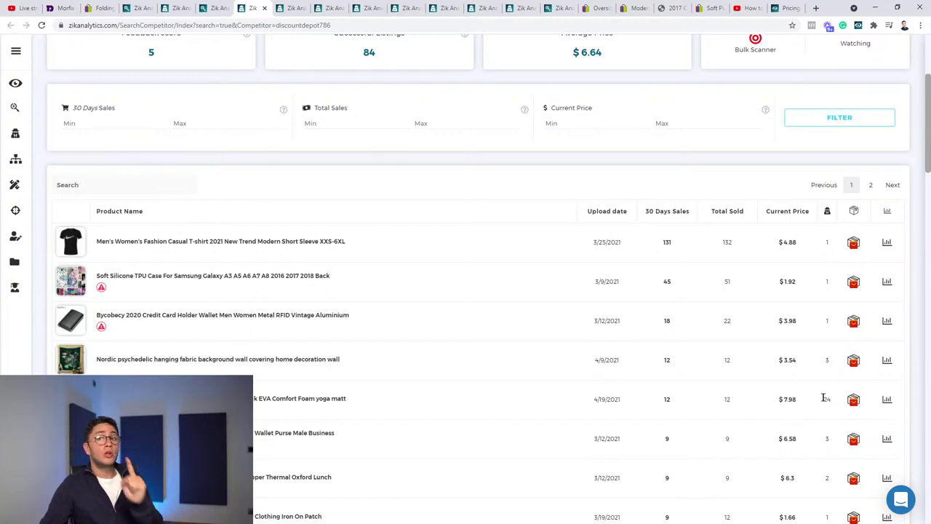
drag(659, 410, 671, 409)
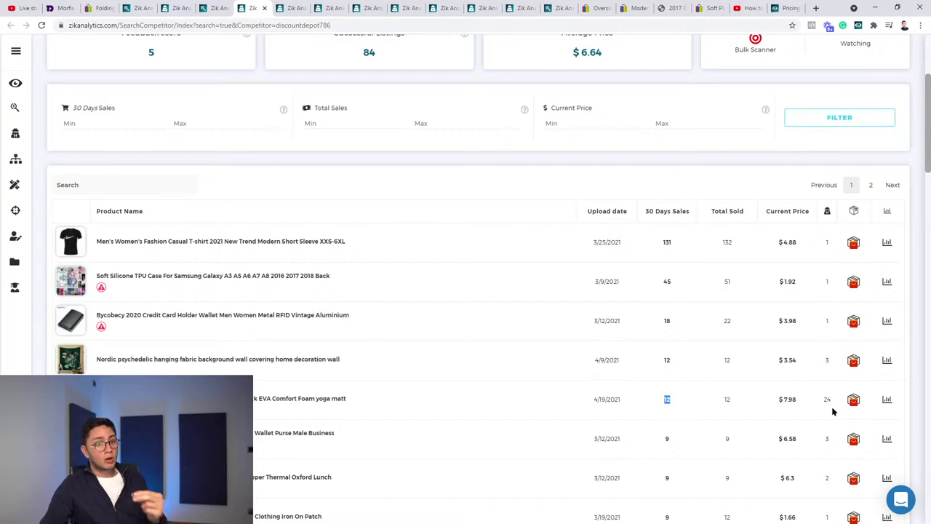
click(886, 400)
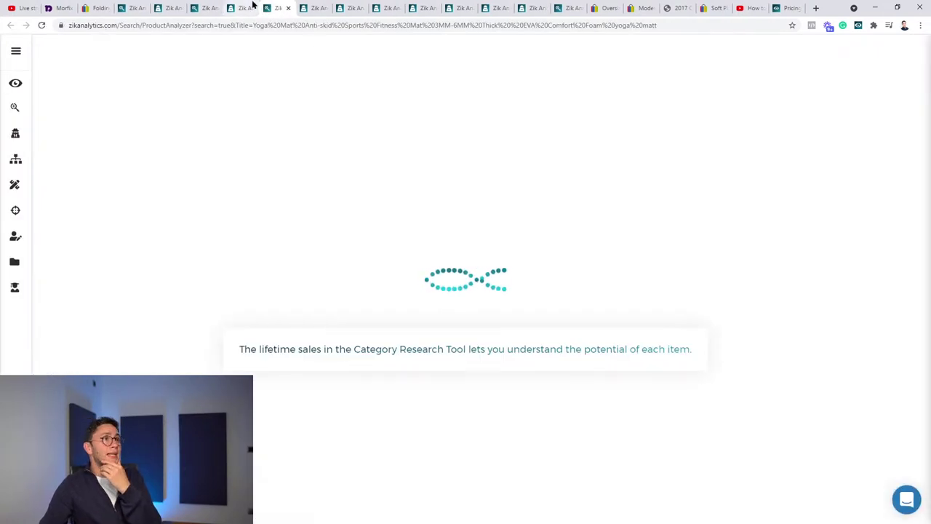
click(248, 8)
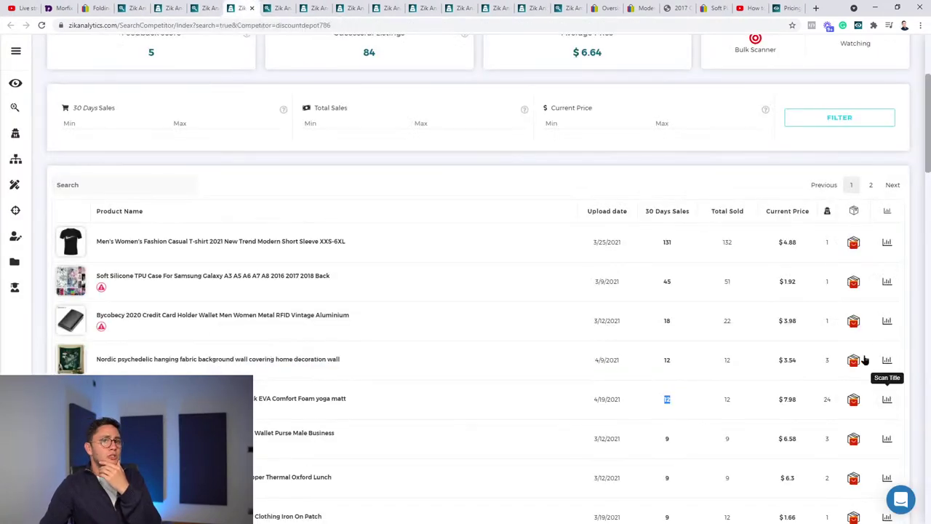
click(280, 7)
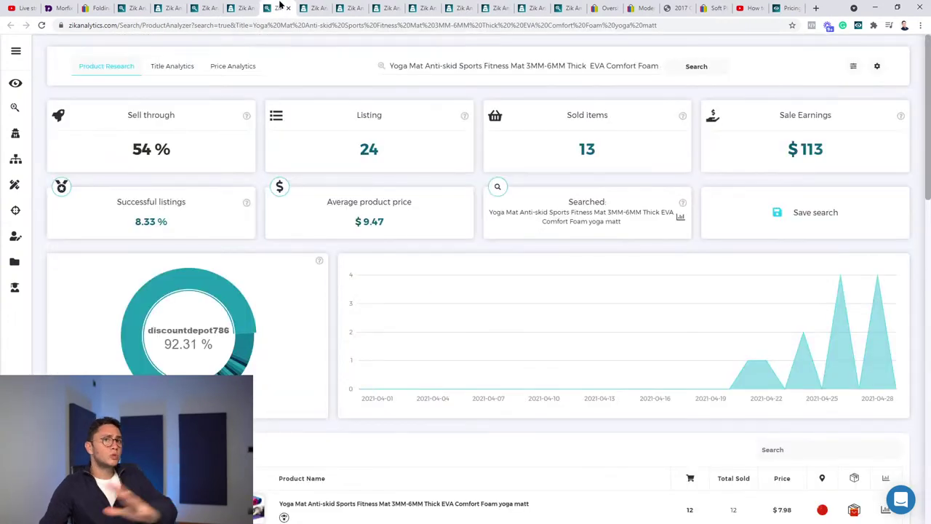
drag(145, 115, 676, 224)
click(712, 256)
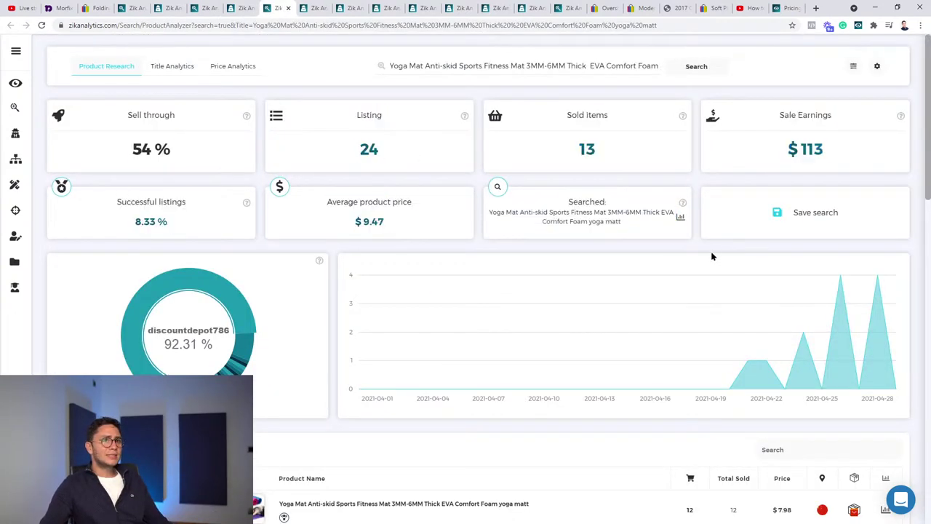
Step: Scan the Israel-based seller in the yoga mat results and look through the other sellers' listings
scroll(712, 256, down, 3)
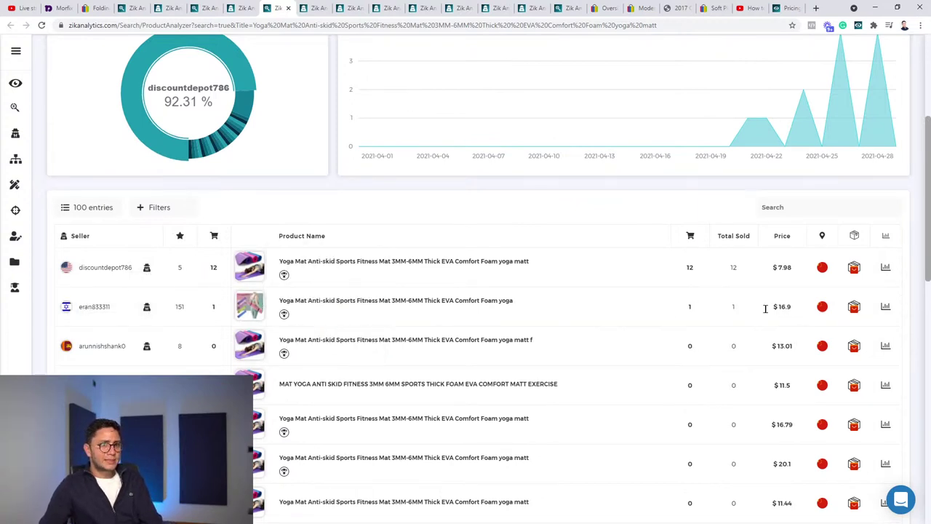
click(148, 306)
scroll(138, 305, down, 1)
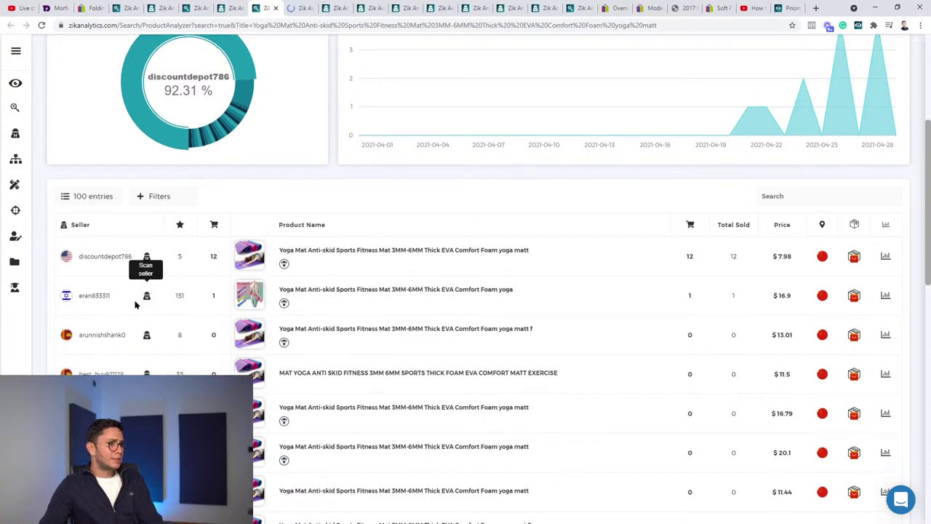
scroll(138, 313, down, 6)
scroll(148, 320, up, 3)
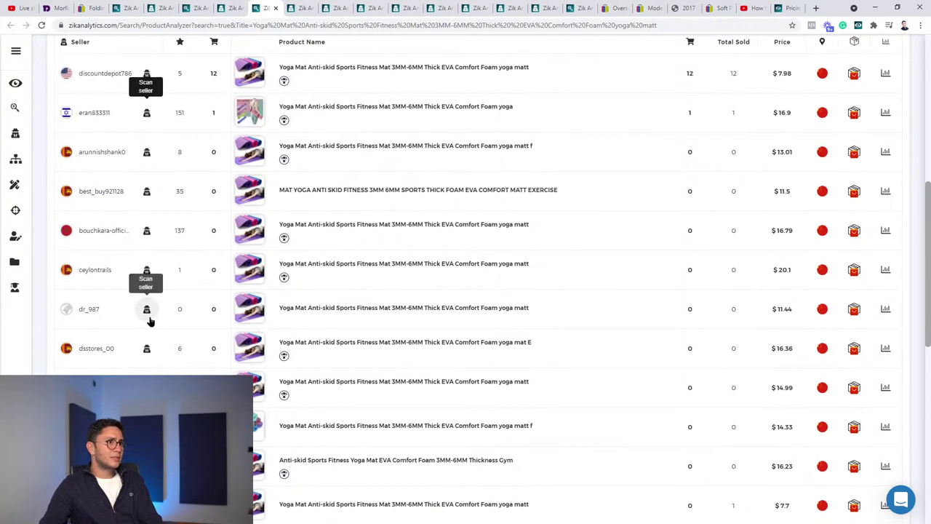
scroll(148, 182, up, 3)
Step: Review the Israel-based seller's store statistics and the Samsung wireless charger's 30-day sales and competitor count
click(294, 8)
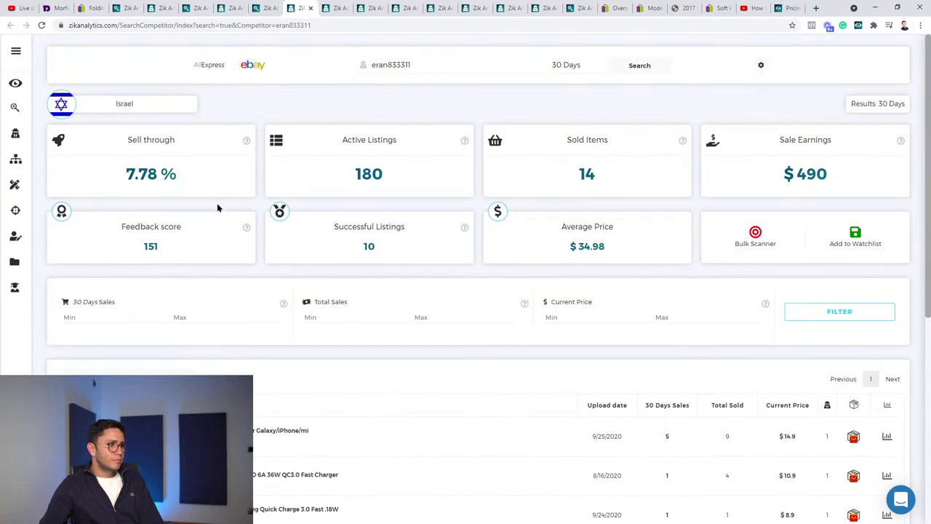
scroll(208, 218, down, 2)
scroll(628, 283, up, 2)
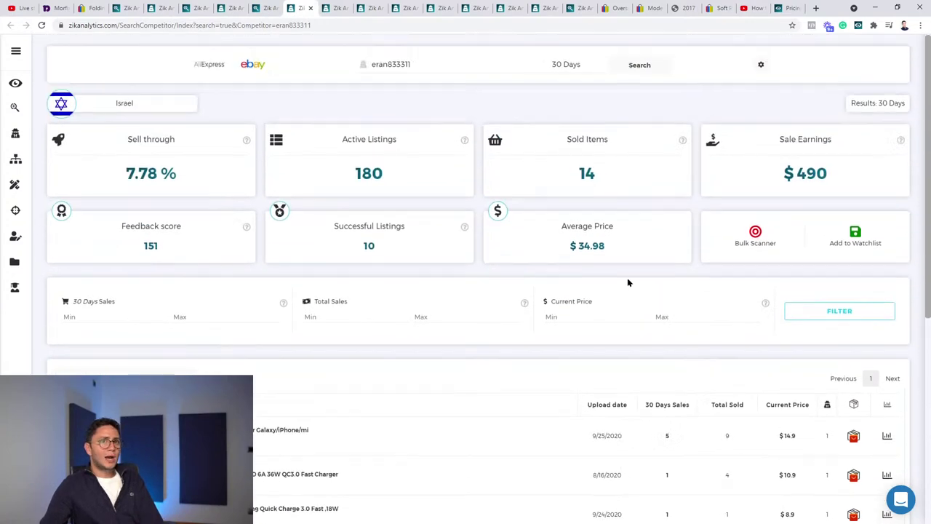
scroll(666, 340, down, 1)
drag(661, 342, 674, 347)
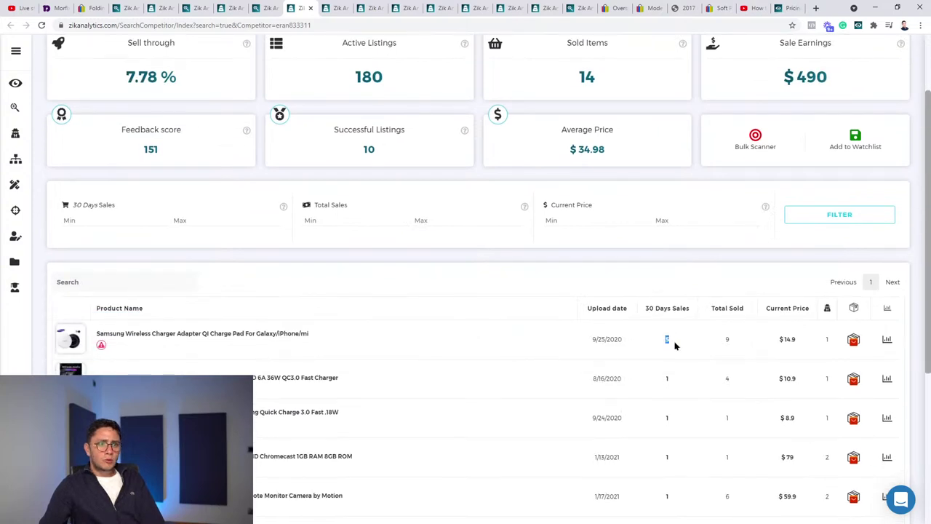
drag(831, 353, 819, 341)
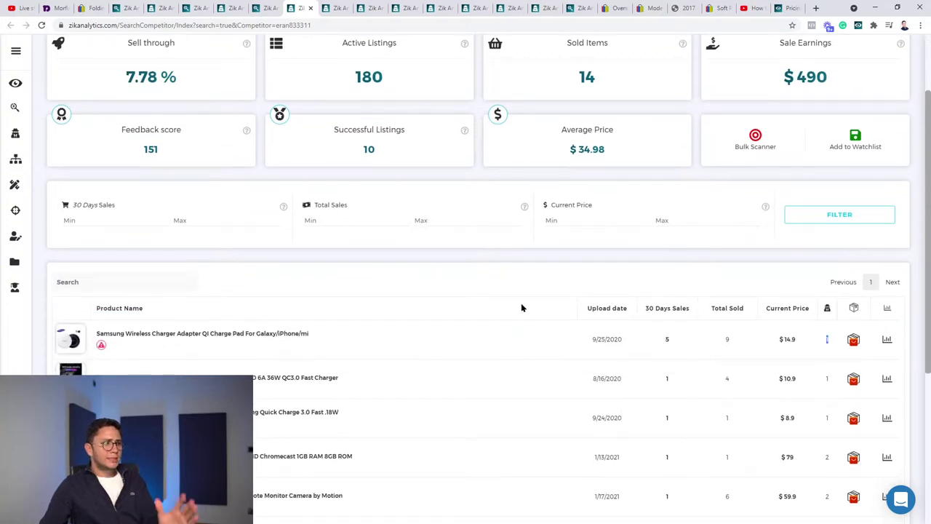
Step: Preview the Samsung wireless charger and compare its image, price and profit with similar AliExpress products
mouse_move(74, 336)
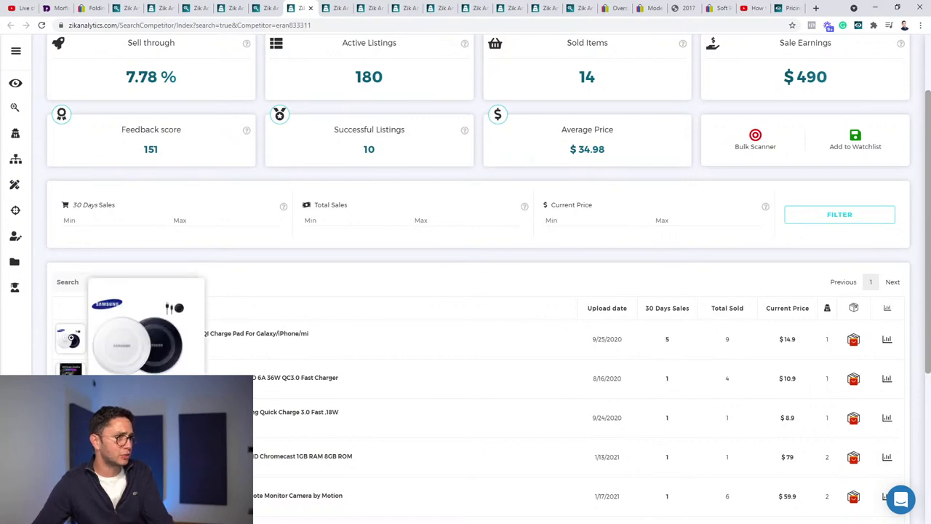
click(856, 340)
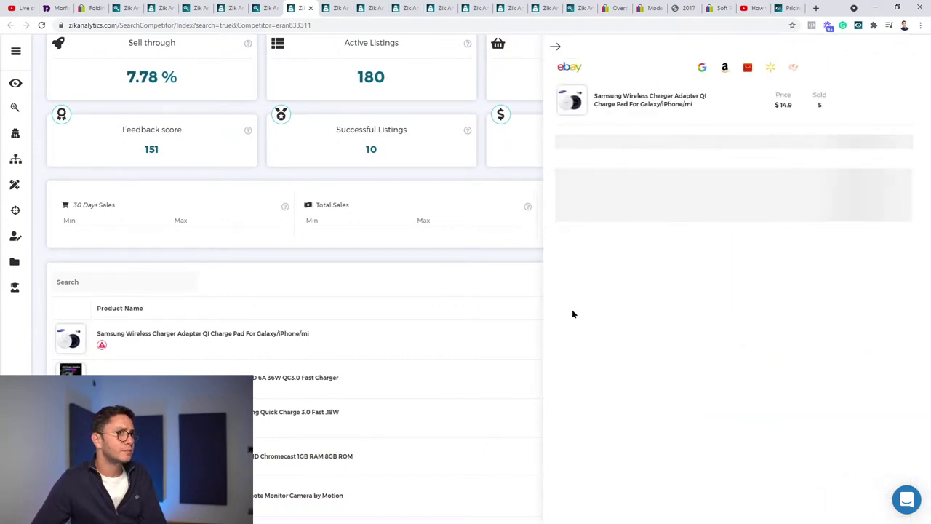
mouse_move(572, 93)
mouse_move(580, 195)
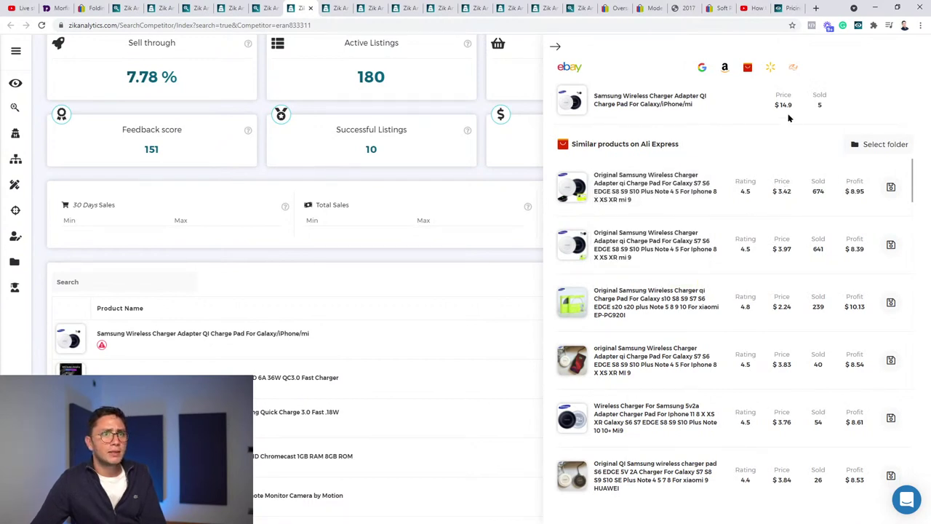
click(555, 46)
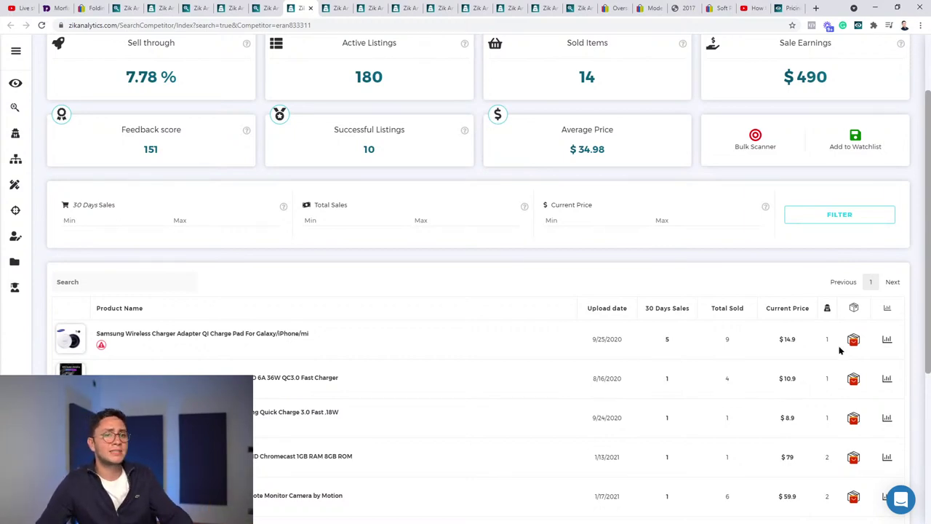
Step: Look through the Israel-based seller's remaining products, then check the next scanned sellers' research pages
scroll(843, 356, down, 2)
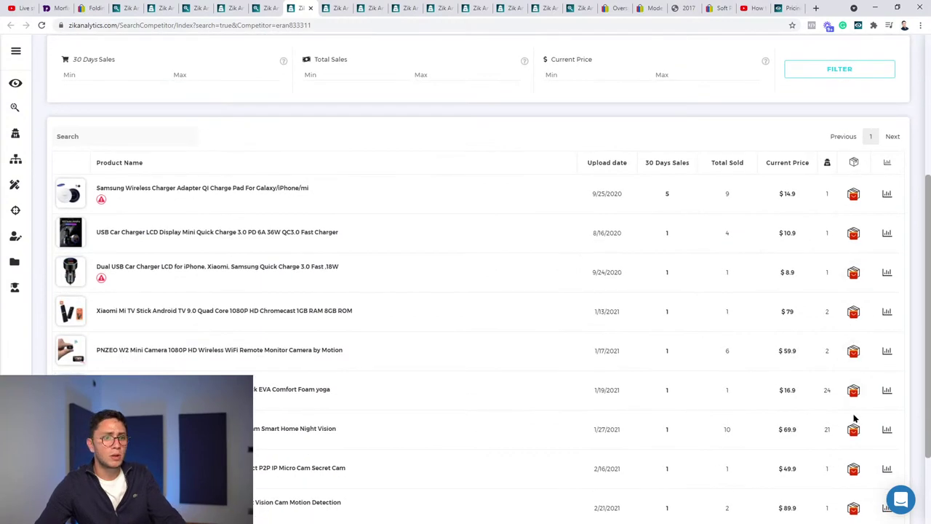
scroll(99, 349, up, 2)
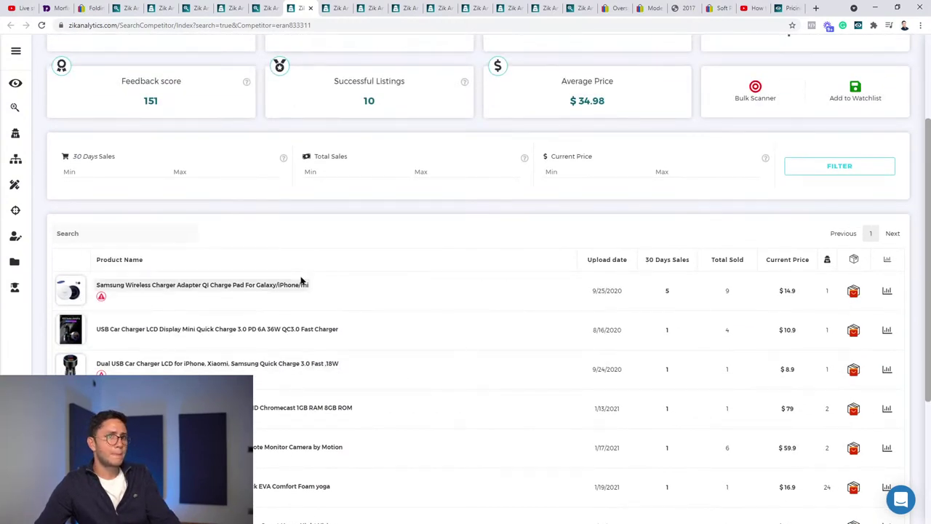
scroll(301, 281, up, 3)
click(342, 7)
click(376, 7)
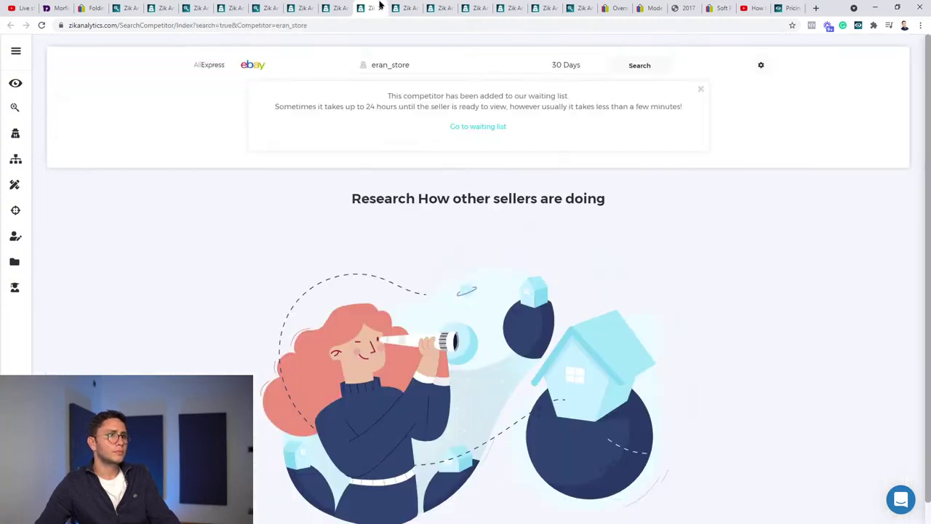
Step: Scan the seller with 137 feedback in the yoga mat results and review its store statistics and listings
click(266, 7)
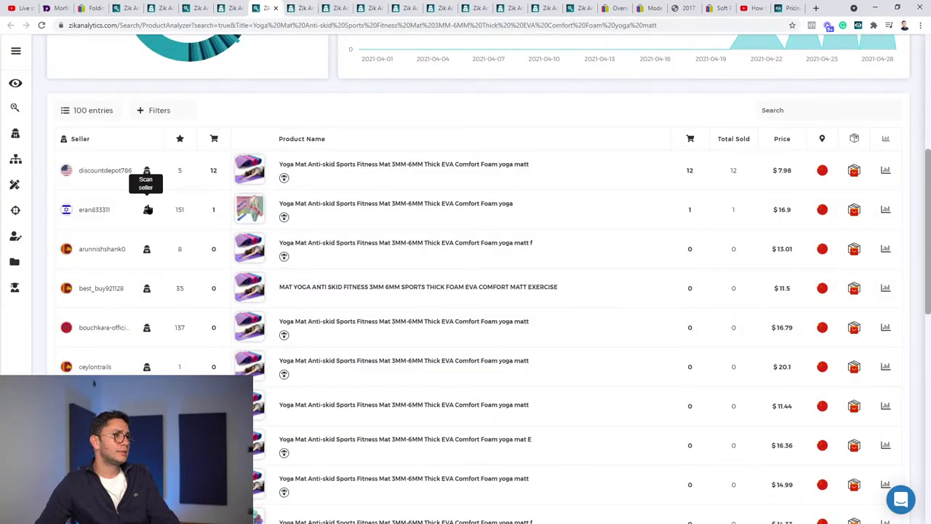
click(146, 329)
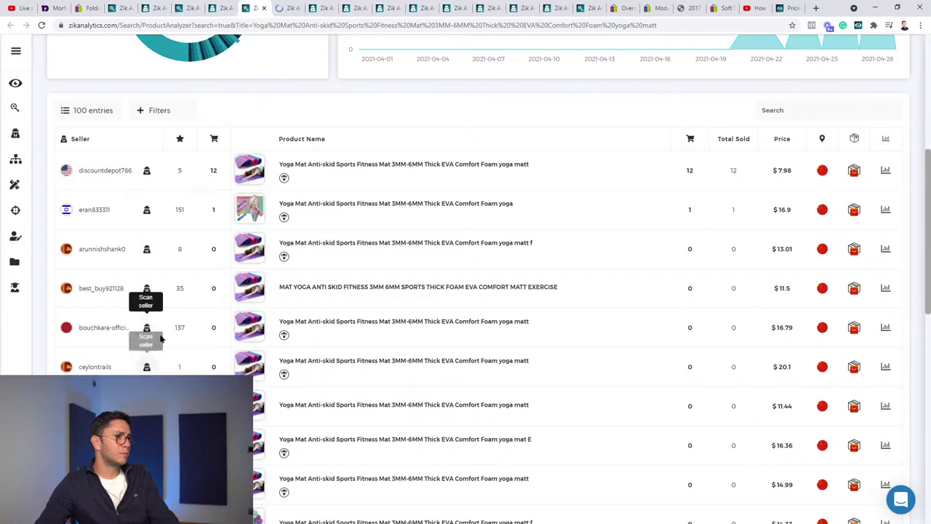
click(289, 7)
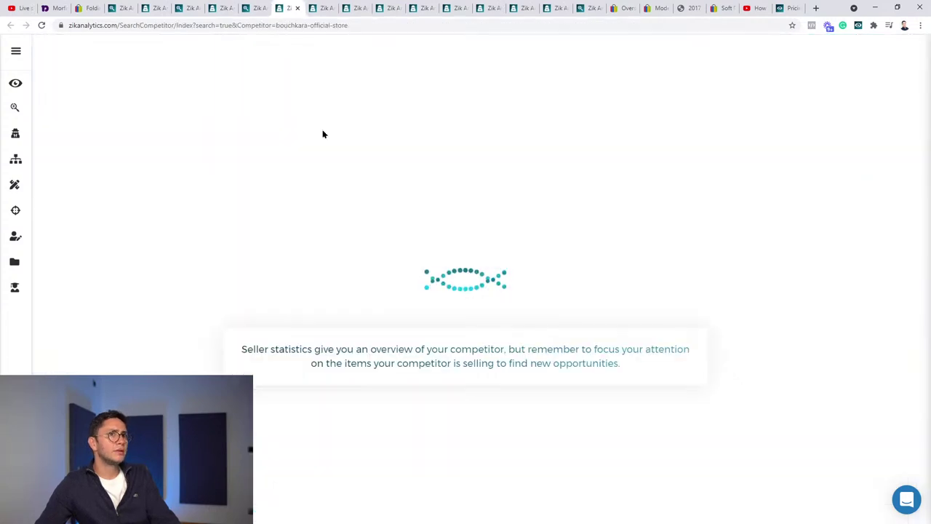
scroll(520, 188, down, 1)
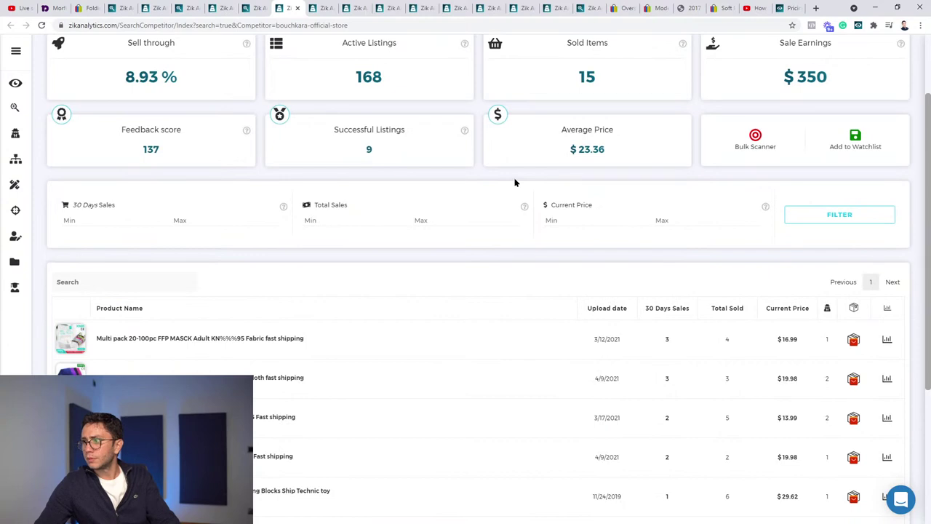
Step: Look back through the open seller and product research pages, including the keyboard, sunglasses and fake flower results
click(220, 8)
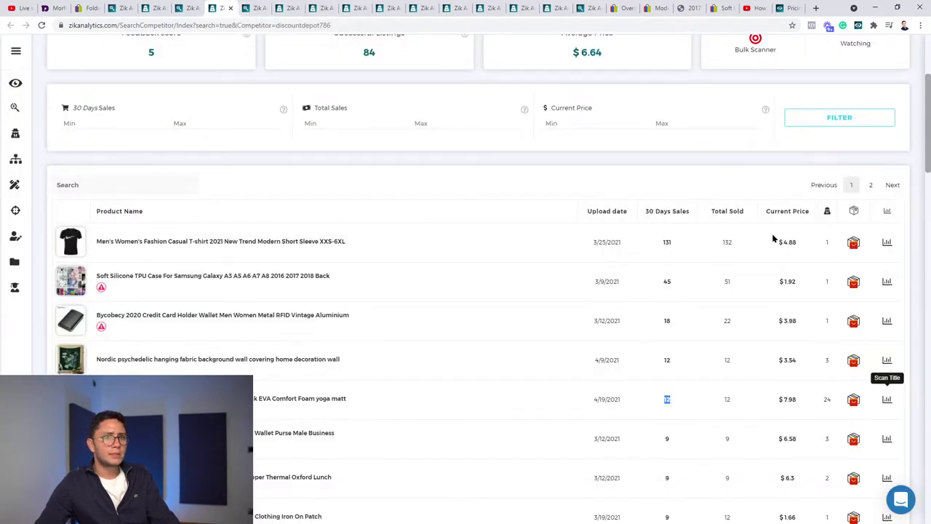
click(198, 6)
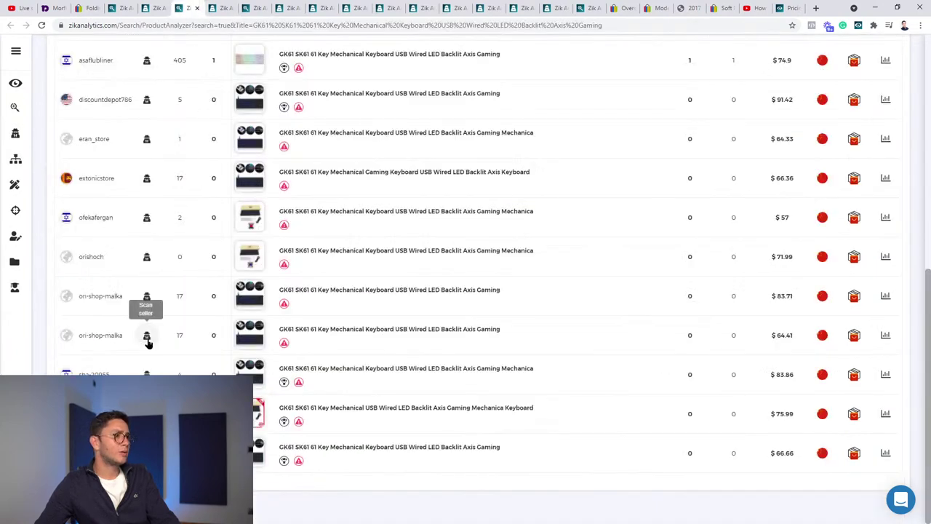
click(155, 7)
click(122, 7)
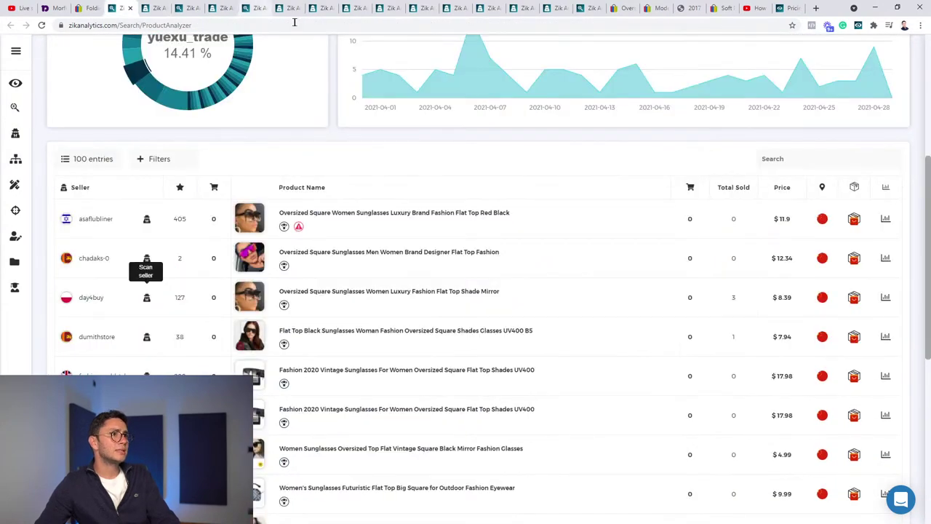
click(557, 7)
click(582, 7)
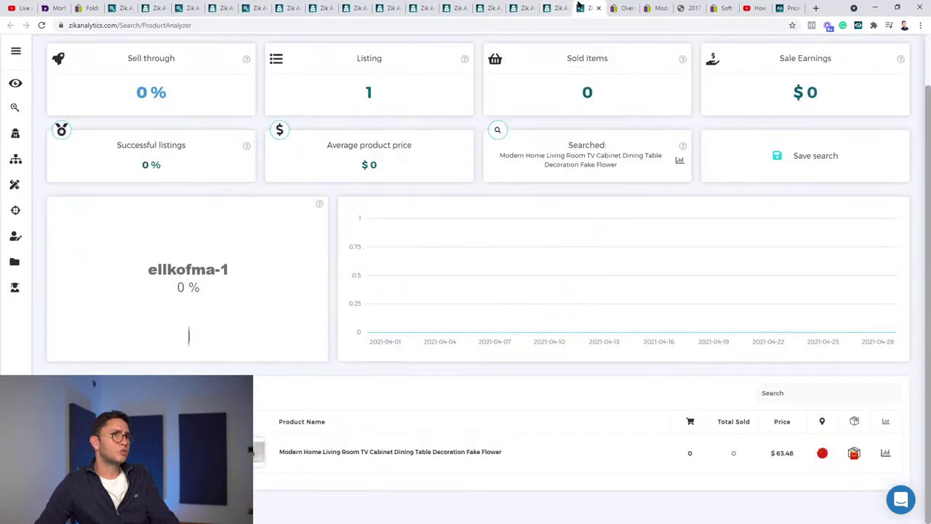
click(422, 7)
click(262, 6)
click(279, 7)
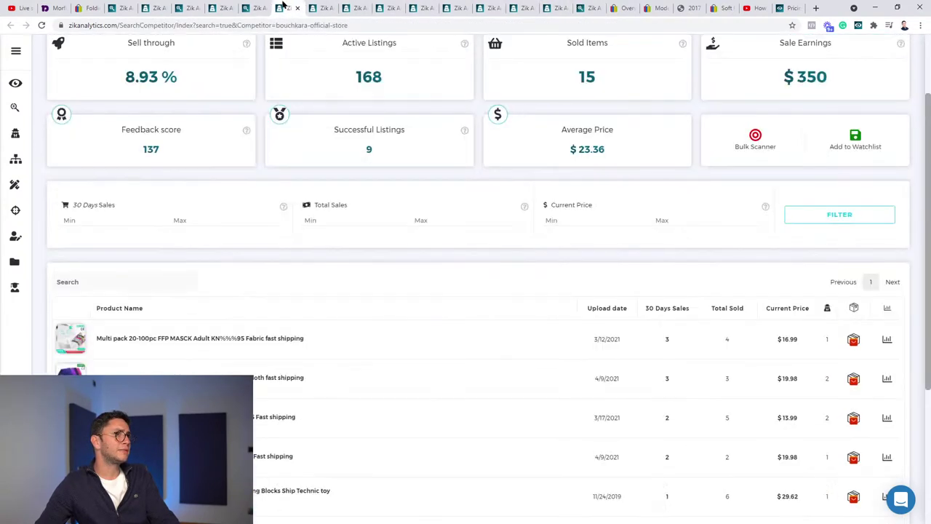
Step: Open the saved competitor list and bring up research pages for wild*things*on*sales and the traffic products seller added on 4/15/2021 just below it
ctrl+click(16, 236)
click(323, 10)
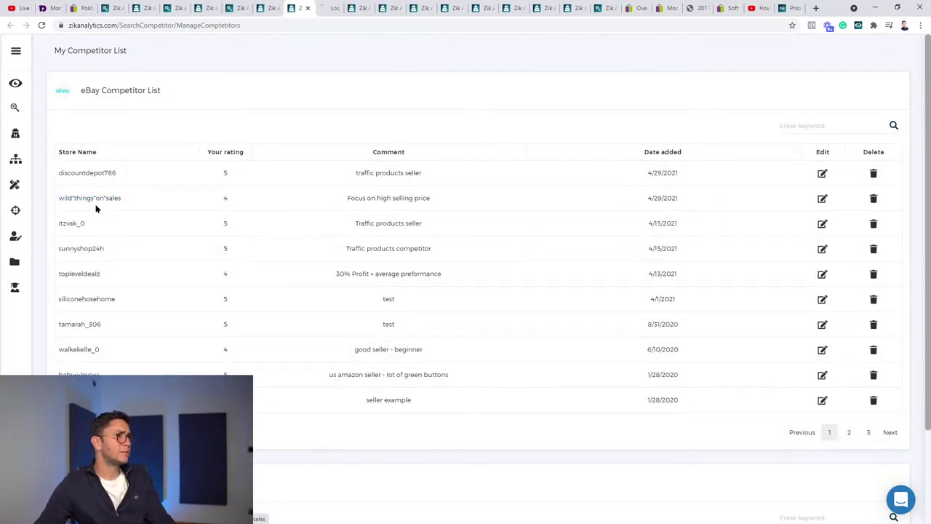
ctrl+click(71, 223)
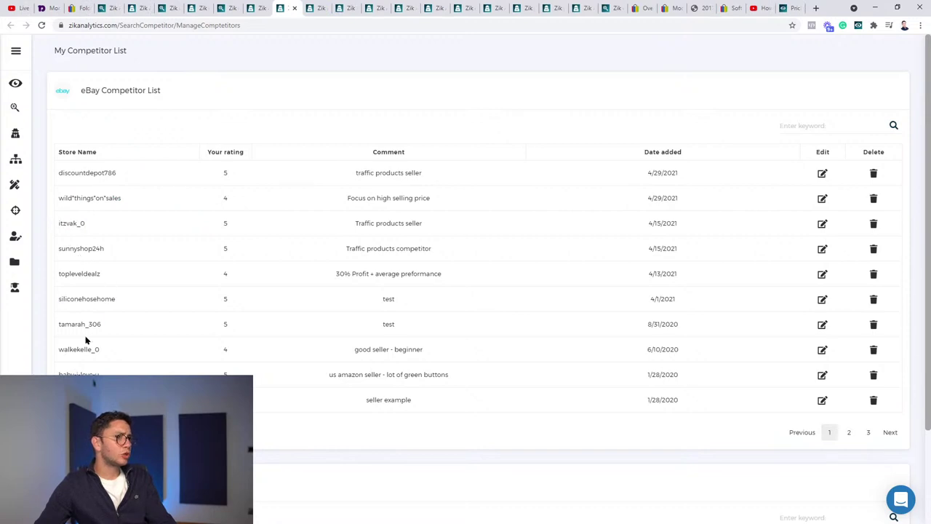
Step: Review the store statistics and best-selling products of wild*things*on*sales, previewing the high pressure water spray gun
key(ctrl+Tab)
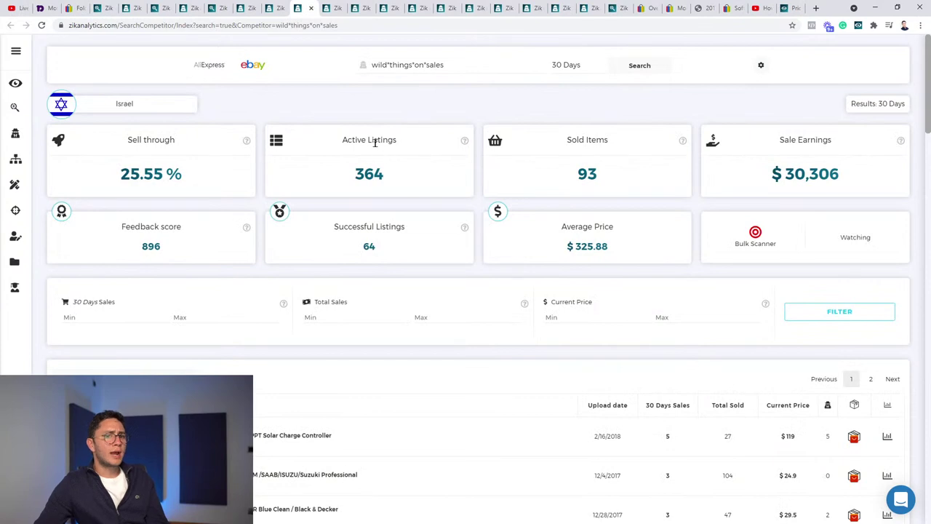
scroll(633, 134, down, 3)
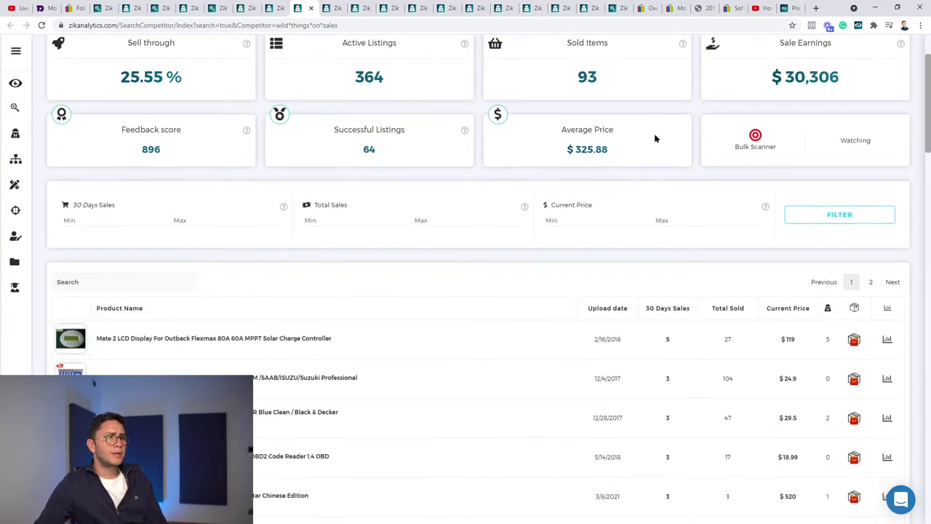
mouse_move(79, 271)
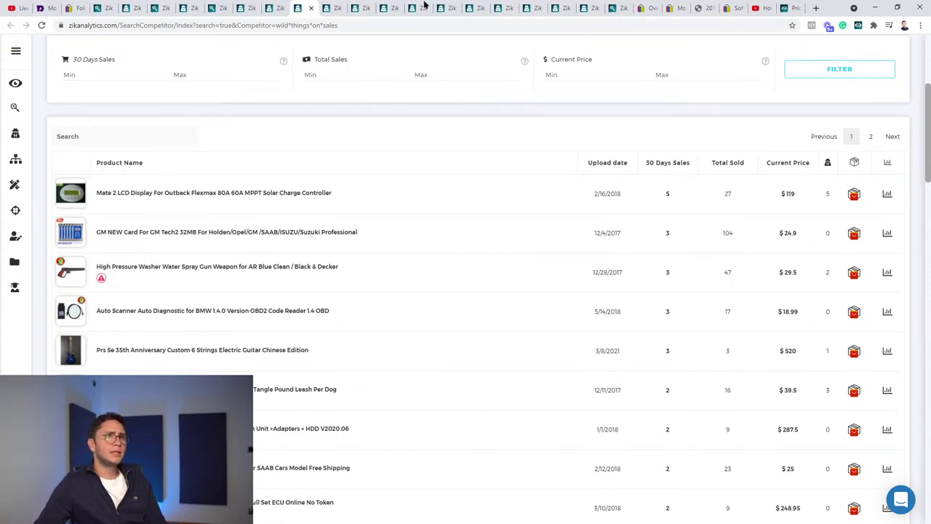
Step: Review the saved traffic products seller's statistics and check the neodymium fishing magnet's 30-day sales
click(341, 8)
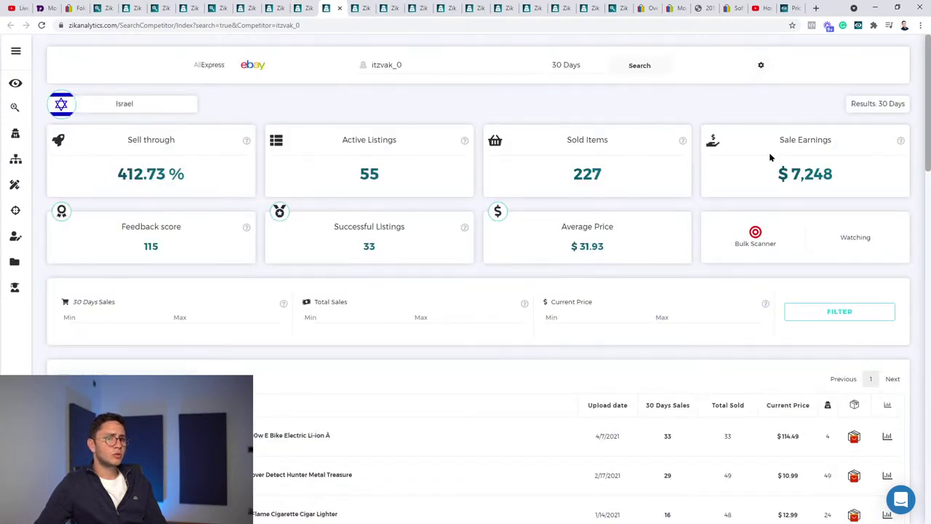
scroll(764, 189, down, 2)
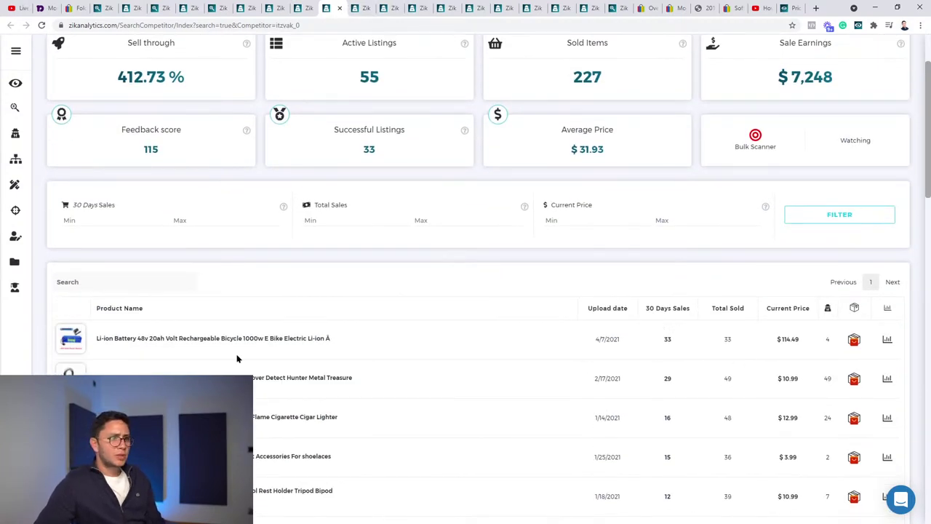
mouse_move(68, 370)
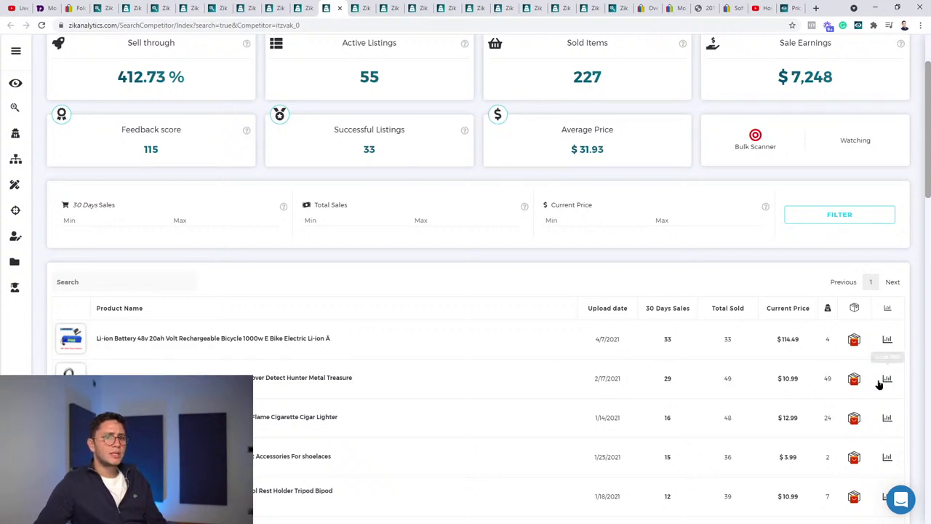
double_click(667, 379)
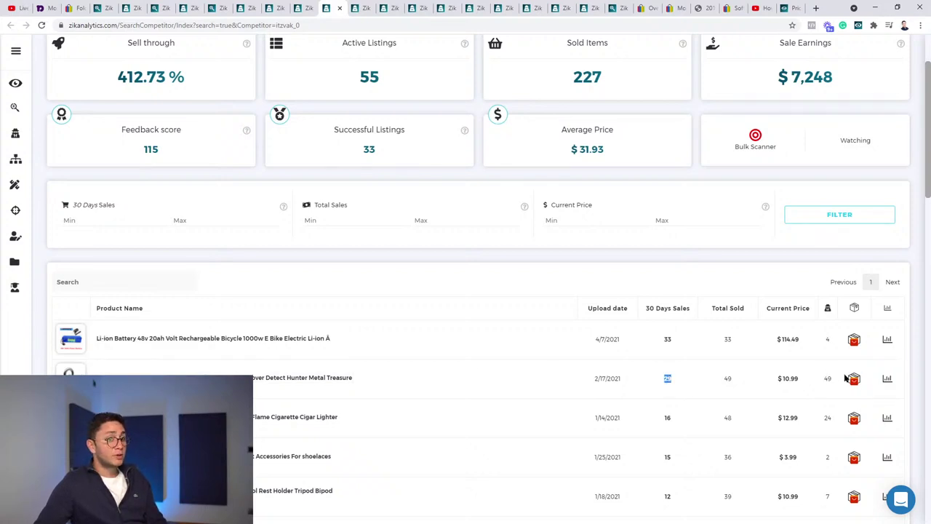
Step: Scan the title of the 990 1200Lb neodymium fishing magnet and examine the sellers listing it
click(887, 379)
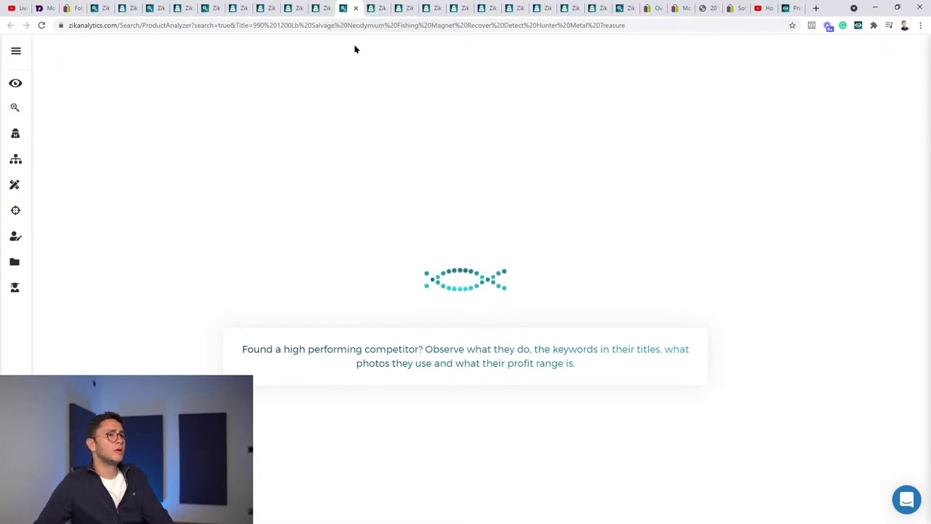
scroll(270, 204, down, 4)
scroll(266, 195, down, 1)
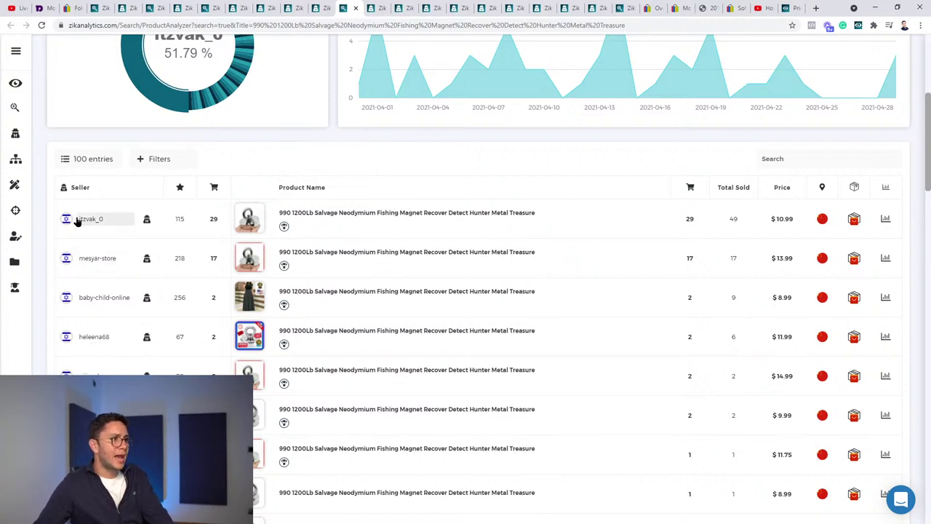
Step: Scan mesyar-store, baby-child-online and the Israel-based seller with 67 feedback from the fishing magnet results
click(143, 260)
click(145, 298)
click(145, 338)
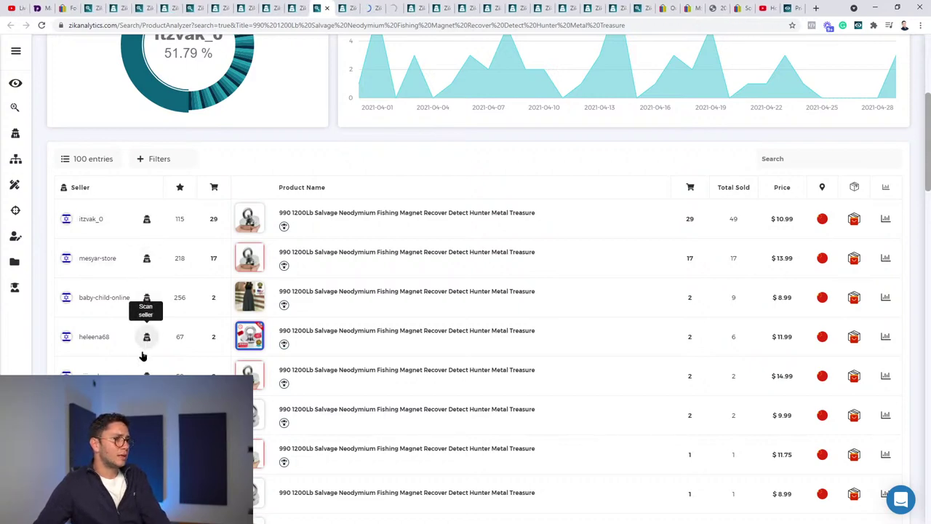
Step: Review mesyar-store's sale earnings and the New Baseball Cap's upload date, sales and price
click(331, 7)
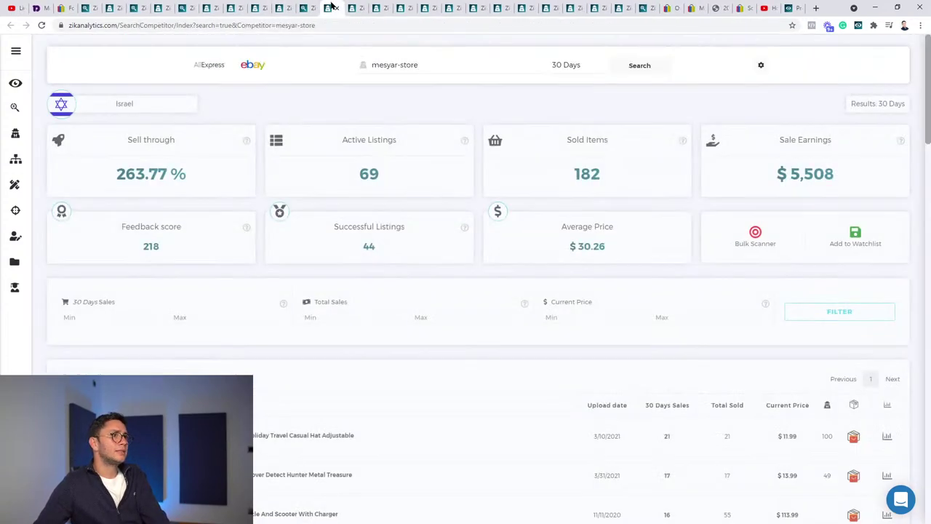
drag(777, 173, 840, 173)
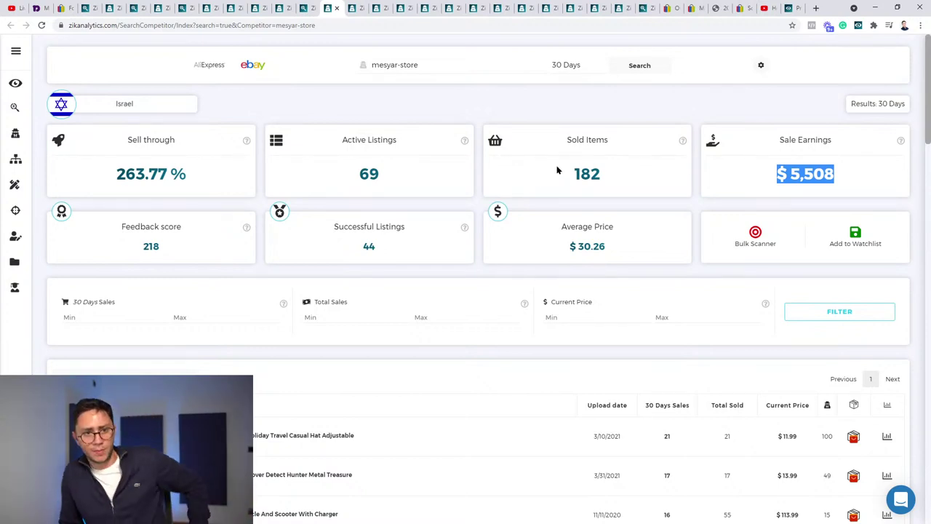
scroll(608, 340, down, 2)
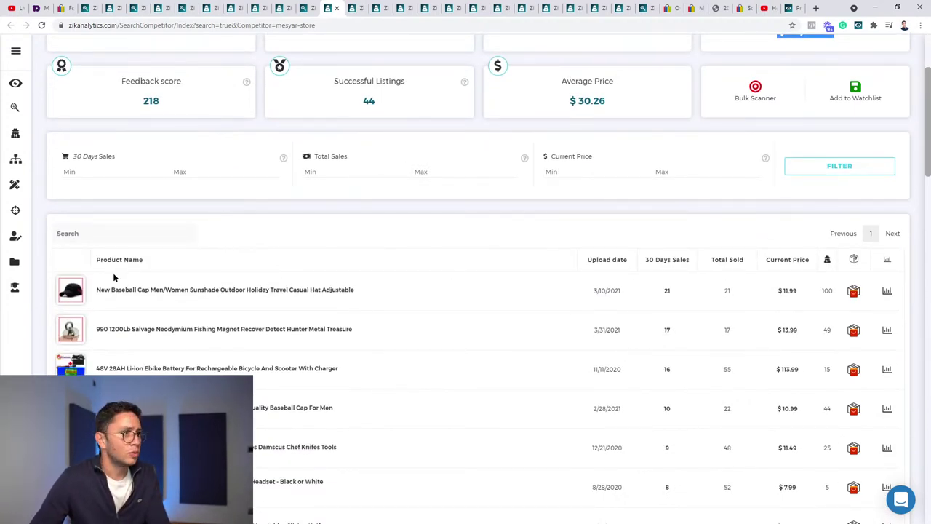
drag(590, 291, 794, 306)
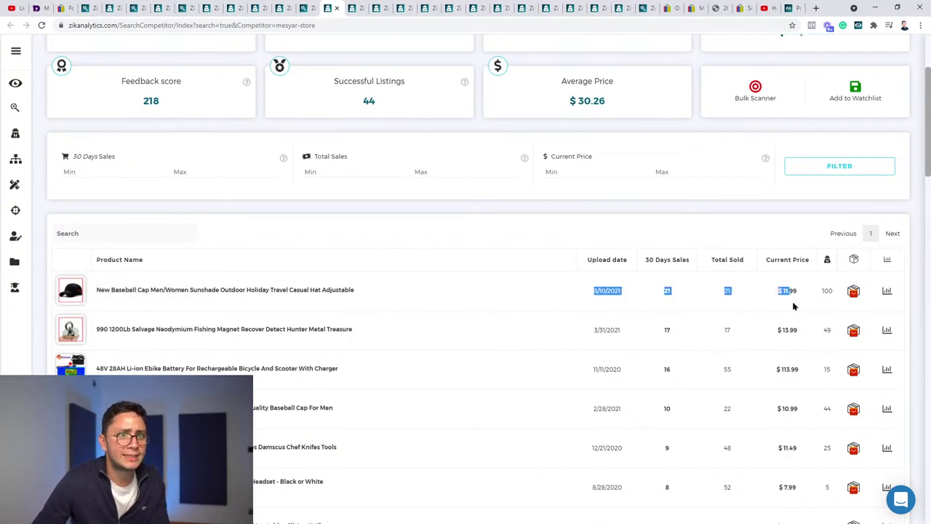
click(832, 309)
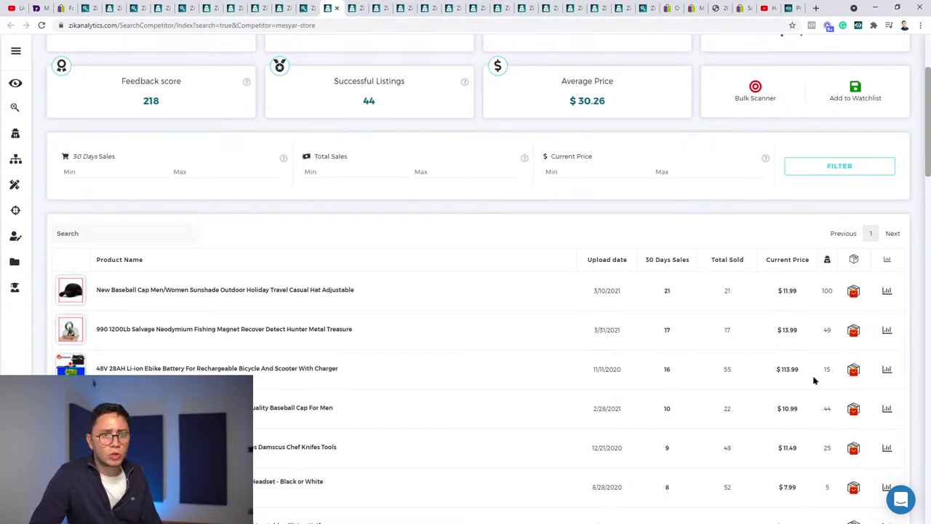
Step: Look through mesyar-store's other products and preview the Explorer 500 Bluetooth headset
scroll(814, 380, down, 1)
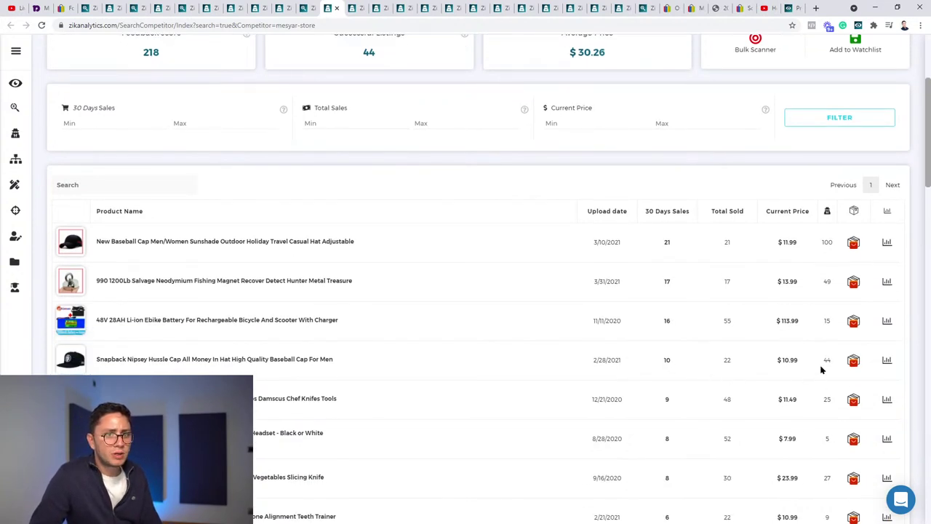
scroll(827, 368, down, 2)
mouse_move(77, 342)
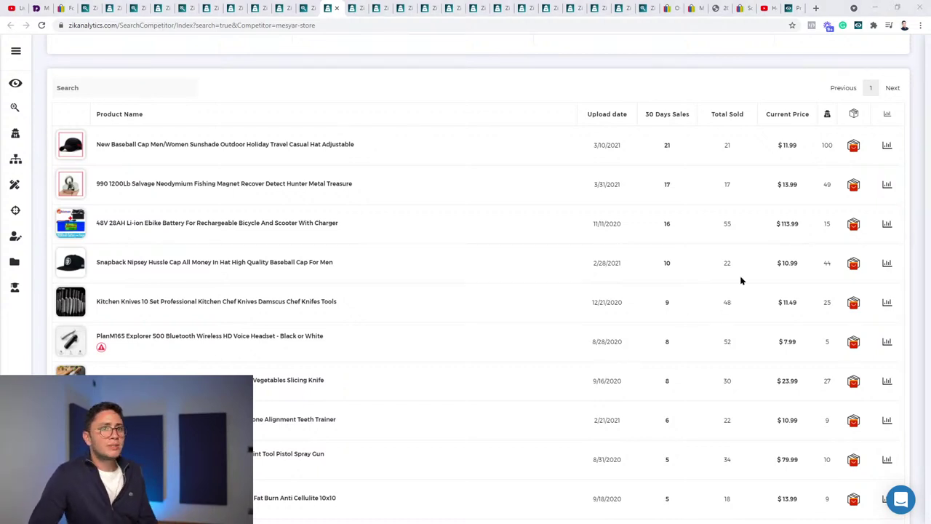
click(812, 229)
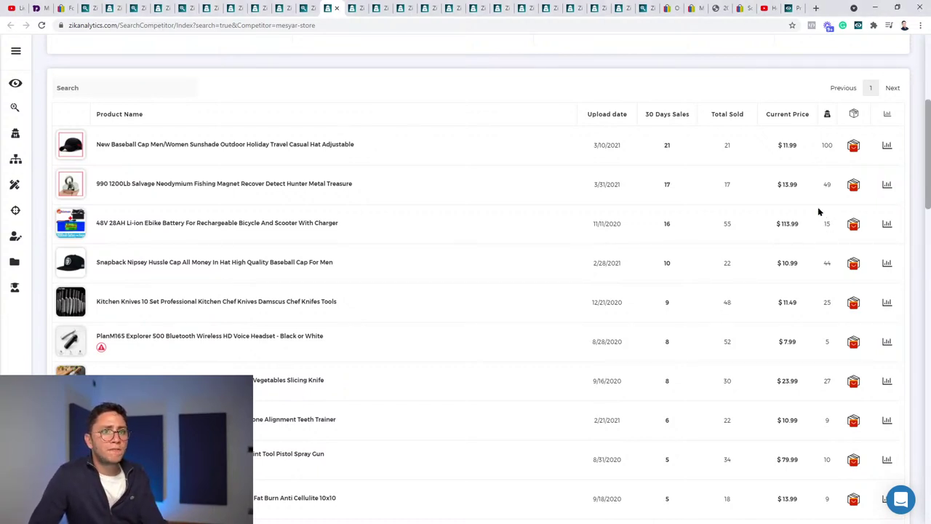
Step: Compare the 48V 28AH e-bike battery with similar AliExpress products and check the 2021 48v 99.999Ah battery's product page for price and shipping
mouse_move(59, 227)
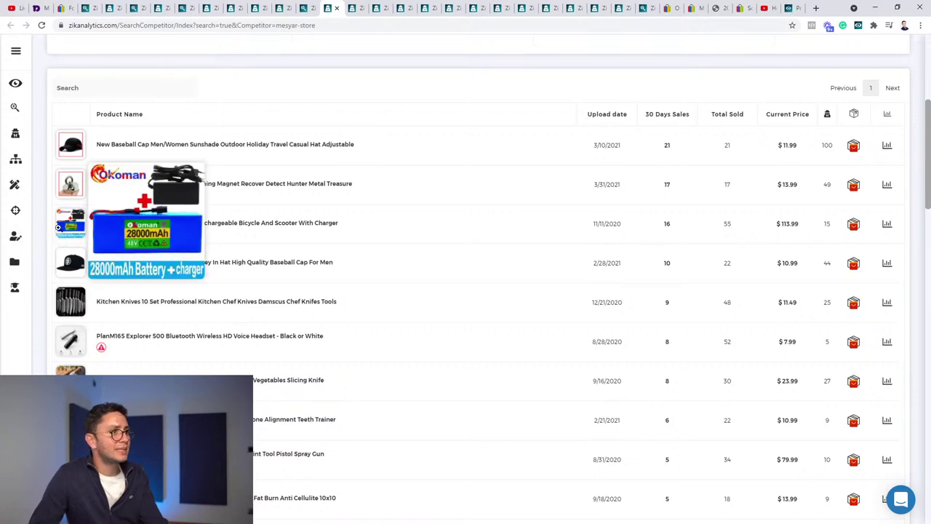
click(853, 224)
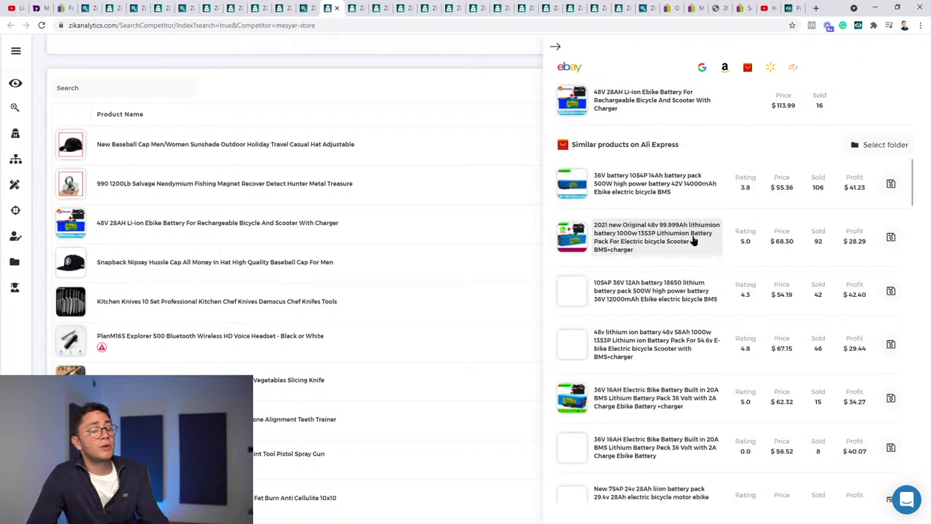
mouse_move(579, 229)
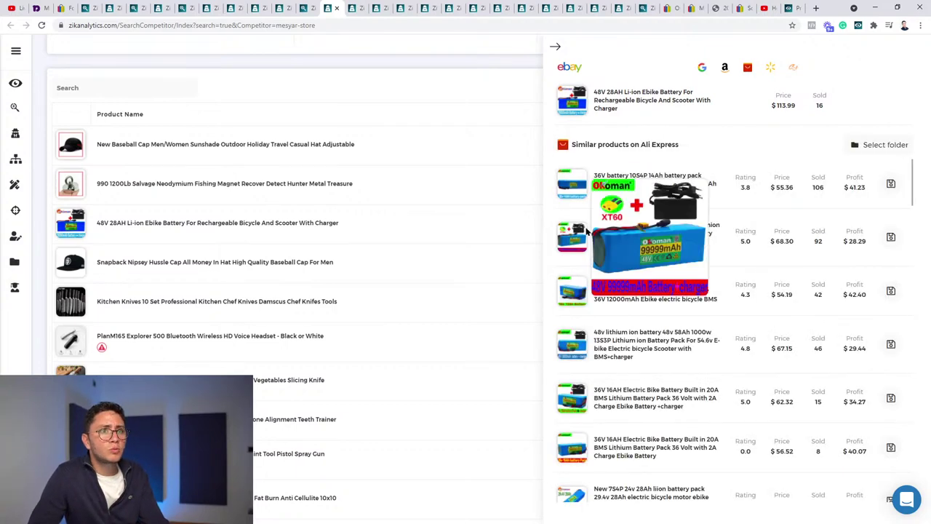
click(656, 234)
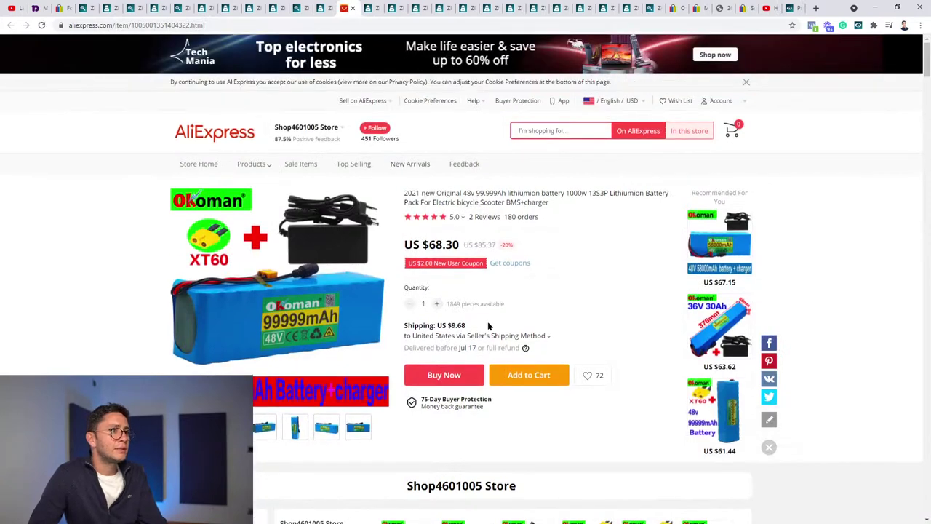
click(317, 8)
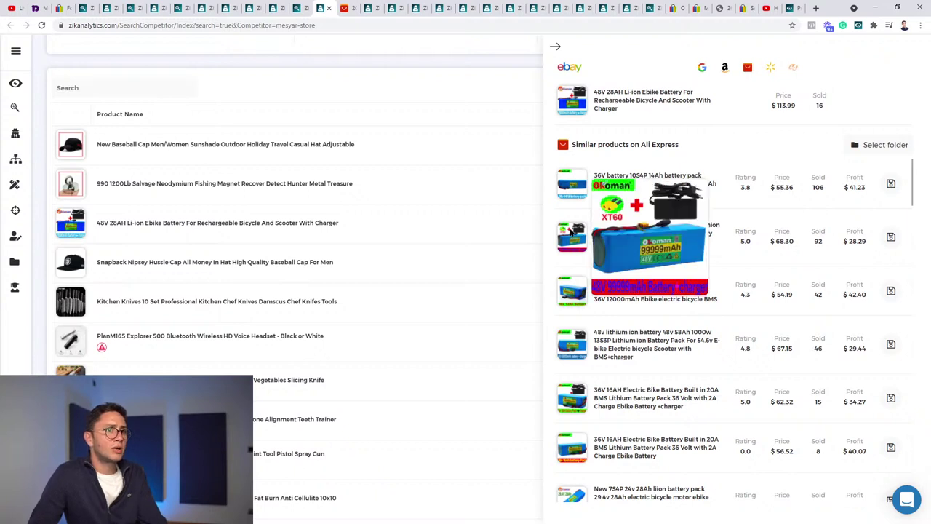
mouse_move(576, 240)
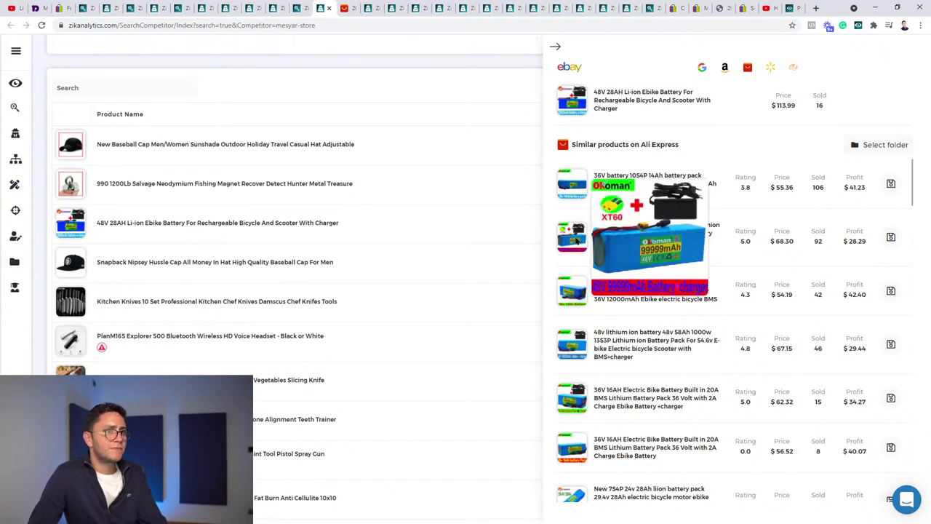
Step: Compare the PlanM165 Explorer 500 Bluetooth headset's price with similar products on AliExpress
click(559, 47)
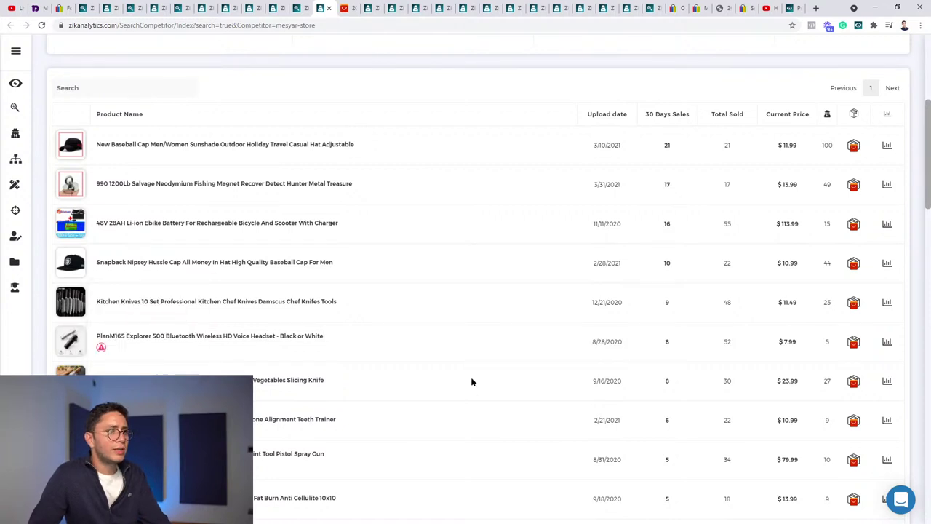
click(852, 342)
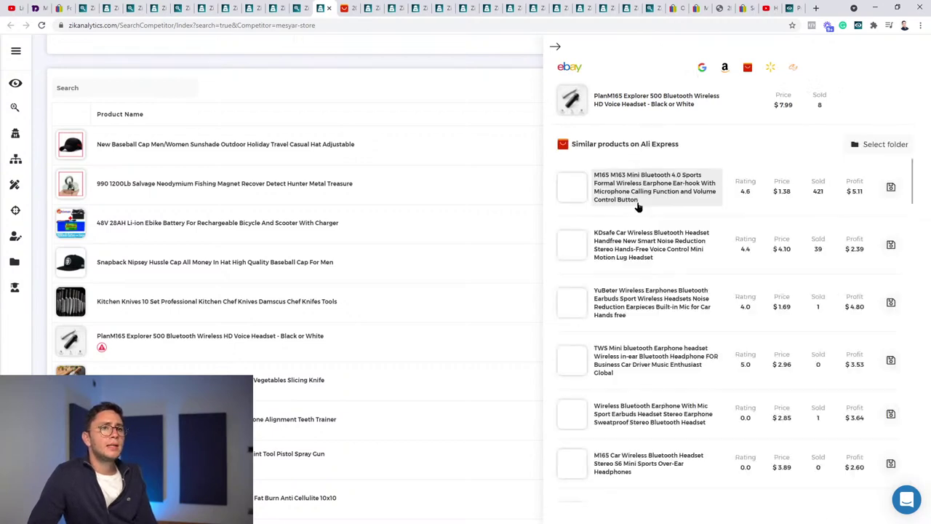
mouse_move(582, 240)
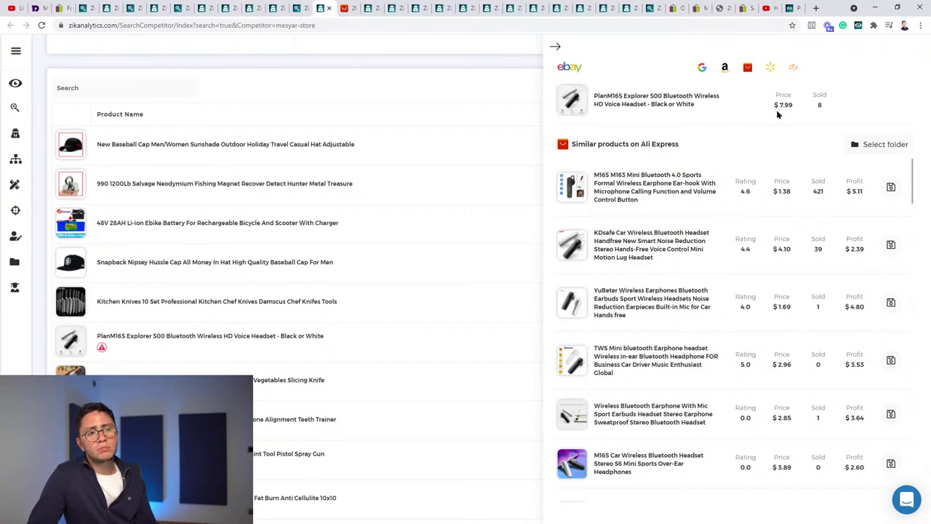
click(552, 50)
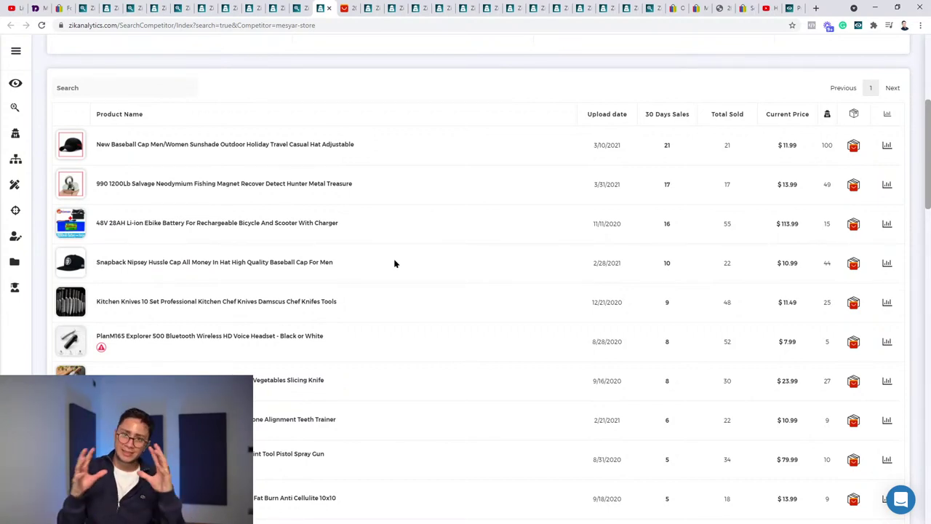
Step: Show the YouTube playlist on finding high demand low competition products and revisit the saved eBay competitor list
click(764, 7)
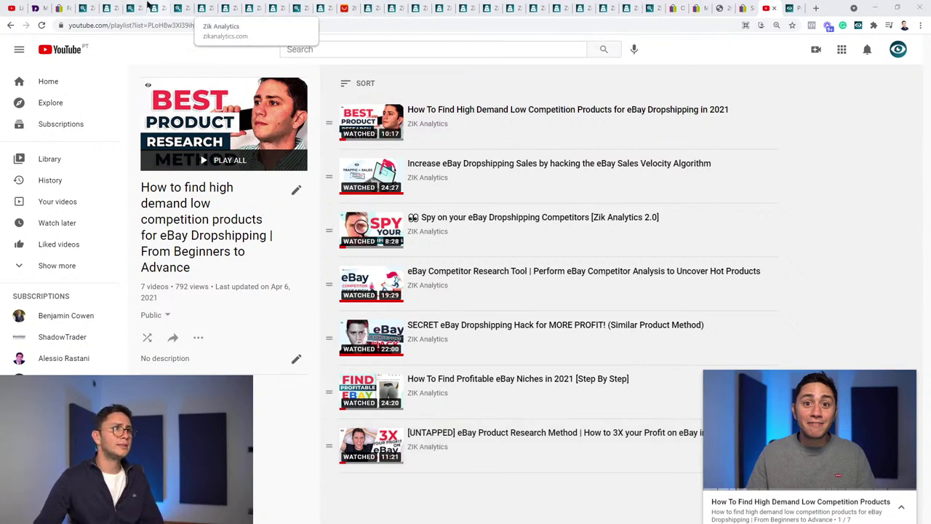
click(226, 8)
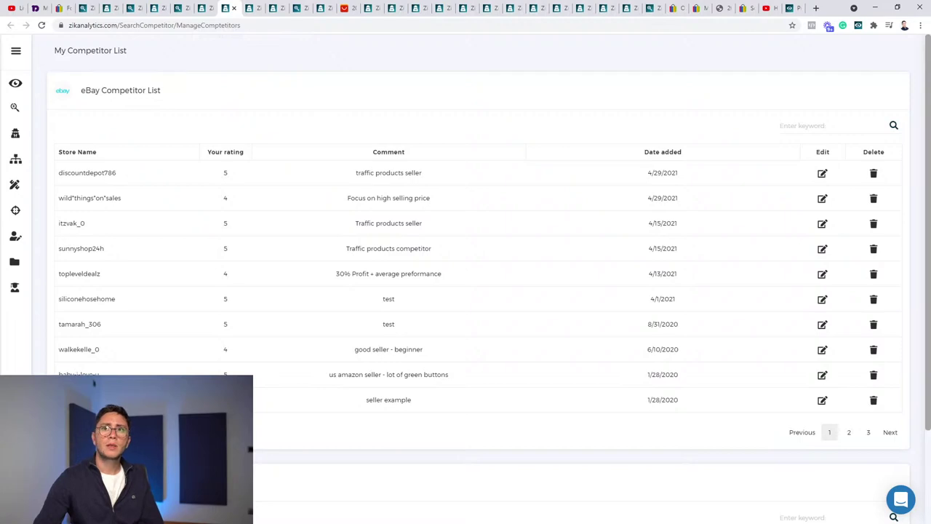
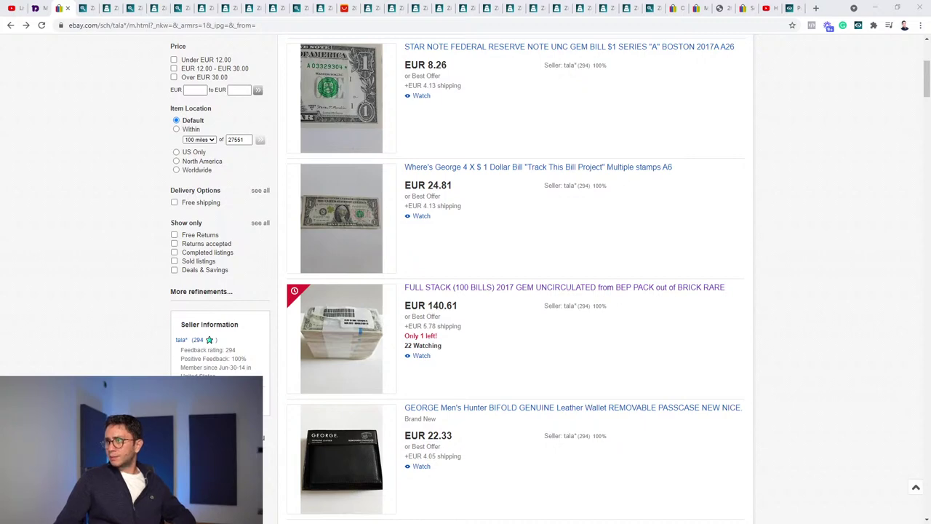
Step: Open the eBay product research tool and set the marketplace and shipping location to United States
scroll(477, 312, up, 3)
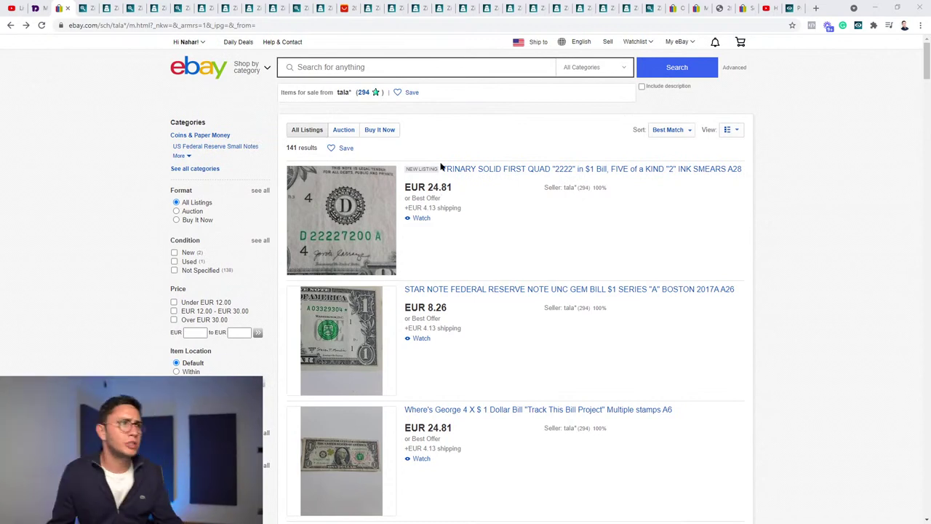
click(396, 8)
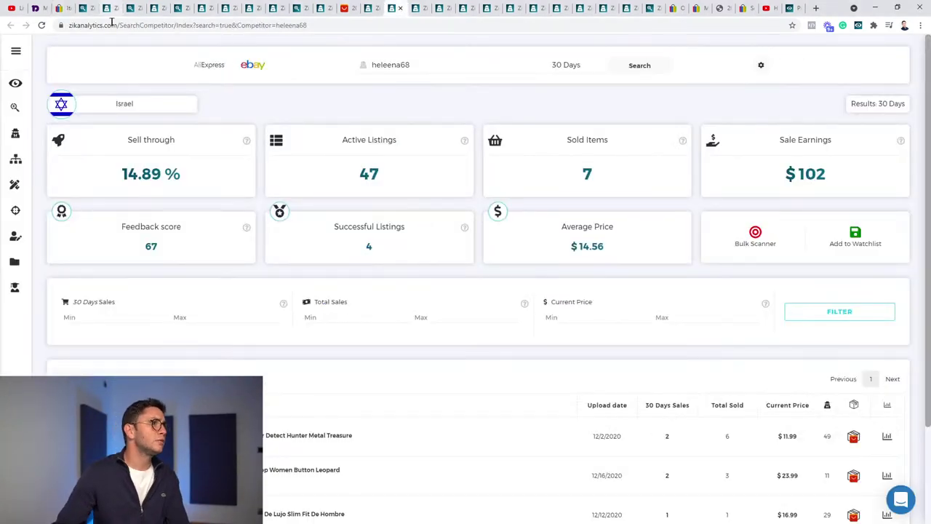
click(14, 107)
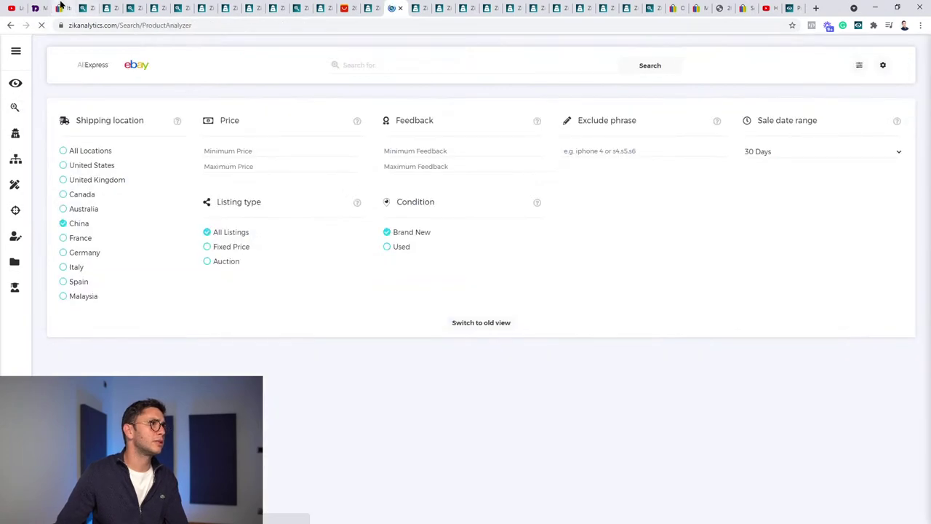
click(371, 8)
click(397, 9)
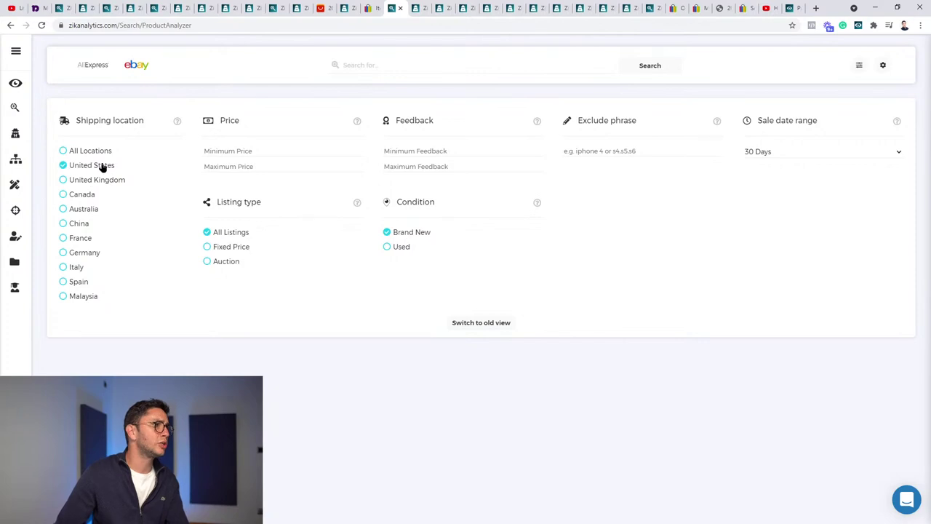
click(52, 160)
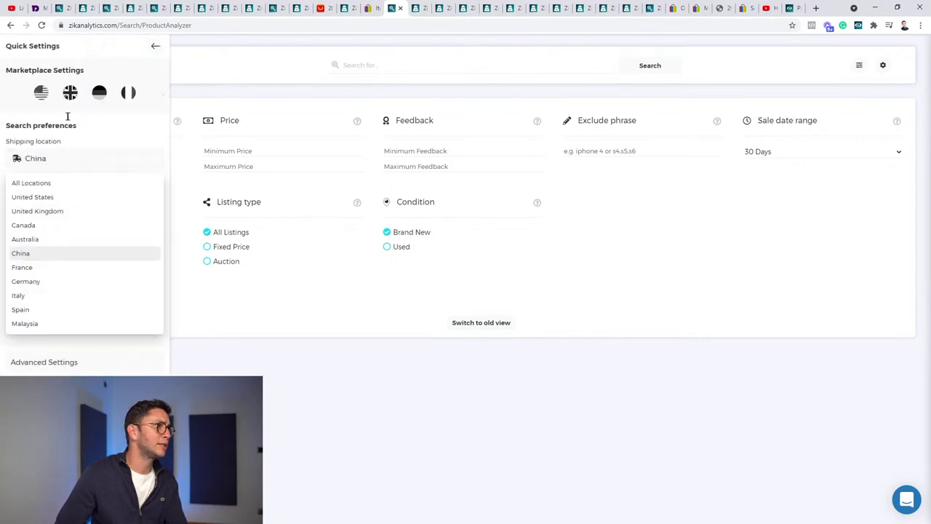
click(42, 97)
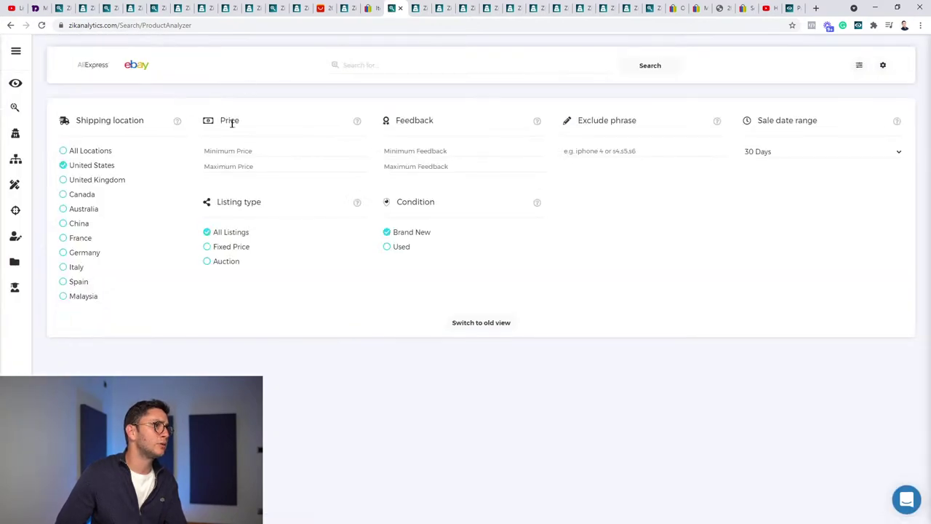
Step: Filter tala*'s eBay items to completed listings and inspect the FULL STACK (100 BILLS) 2017 listing's photos, price and sales
click(368, 8)
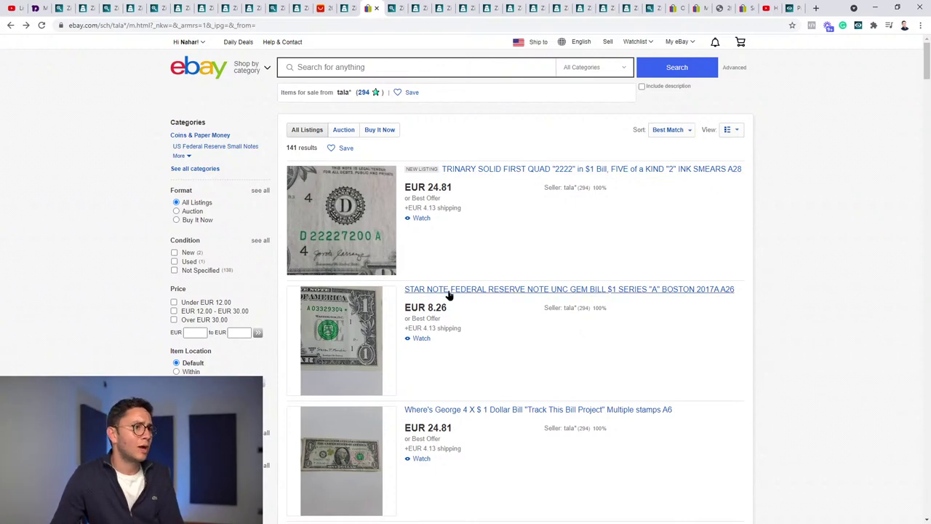
scroll(242, 320, down, 3)
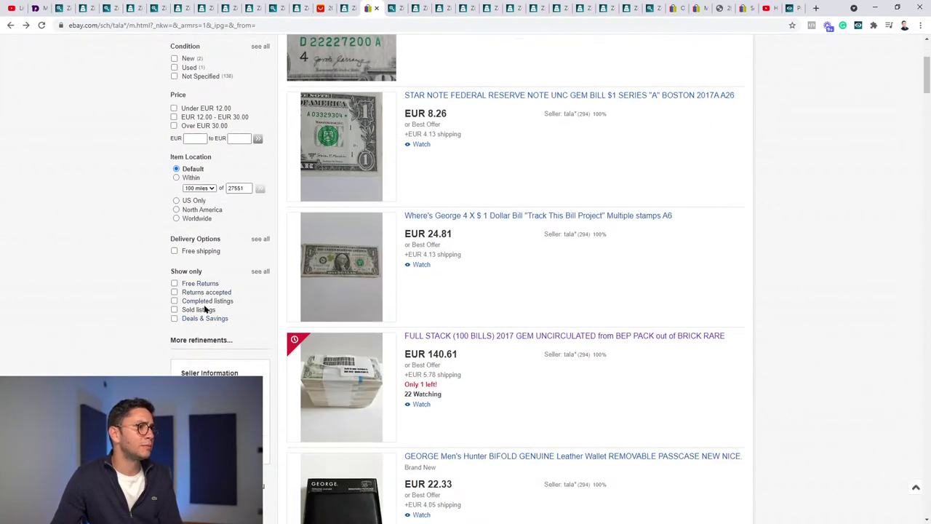
click(207, 300)
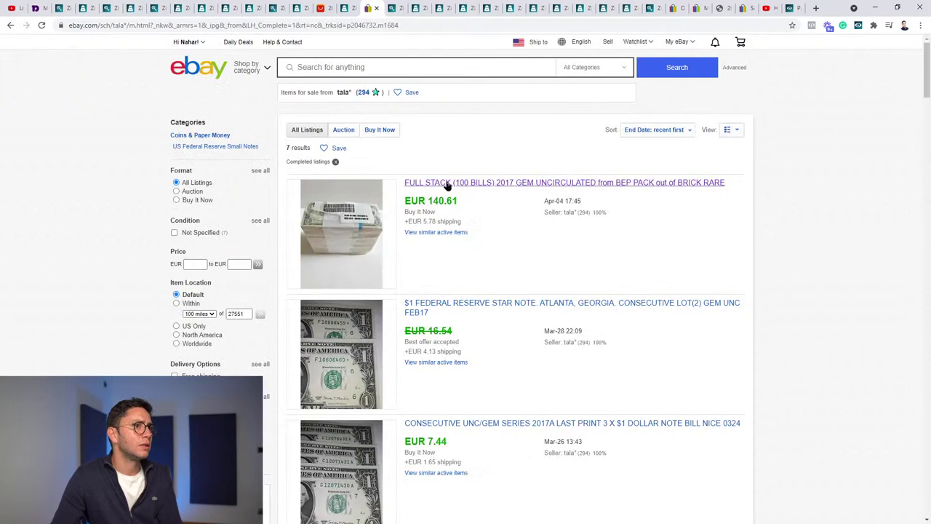
click(448, 183)
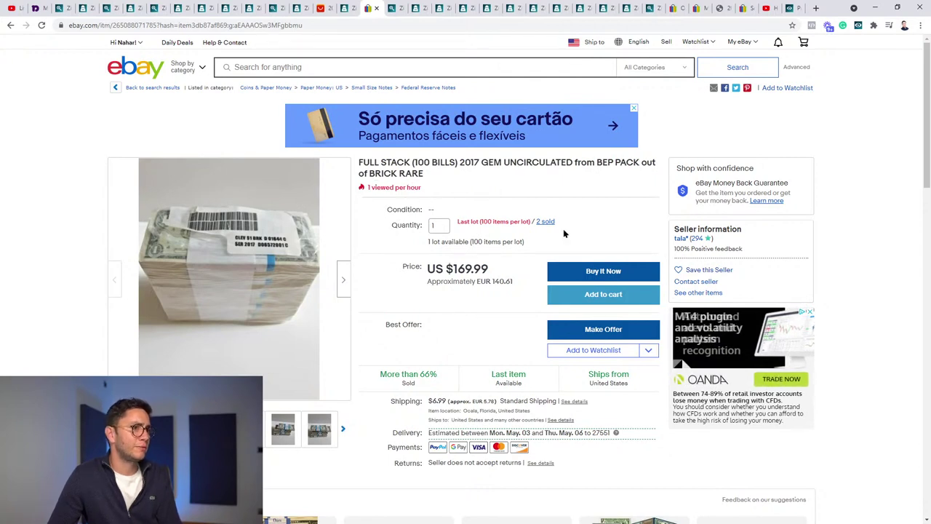
mouse_move(250, 243)
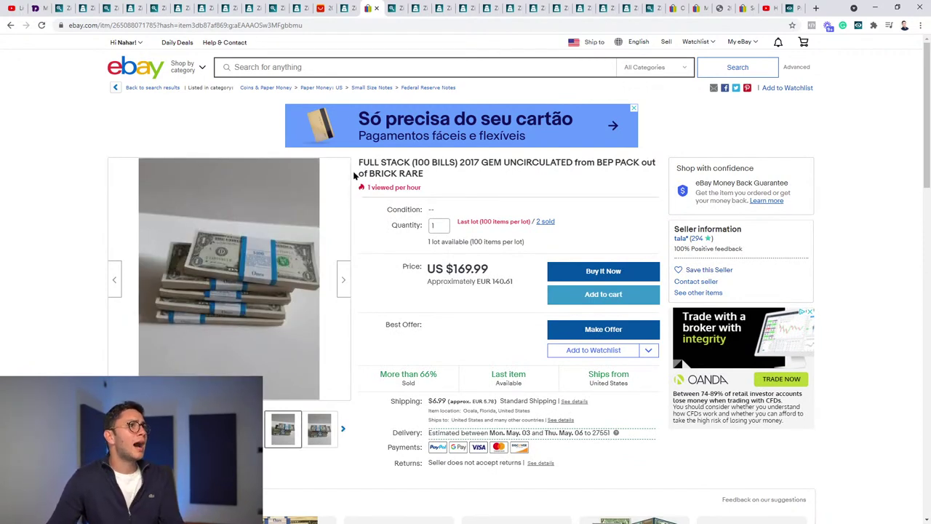
Step: Return to the product research tool and search for "one dollar note" among United States listings
click(348, 7)
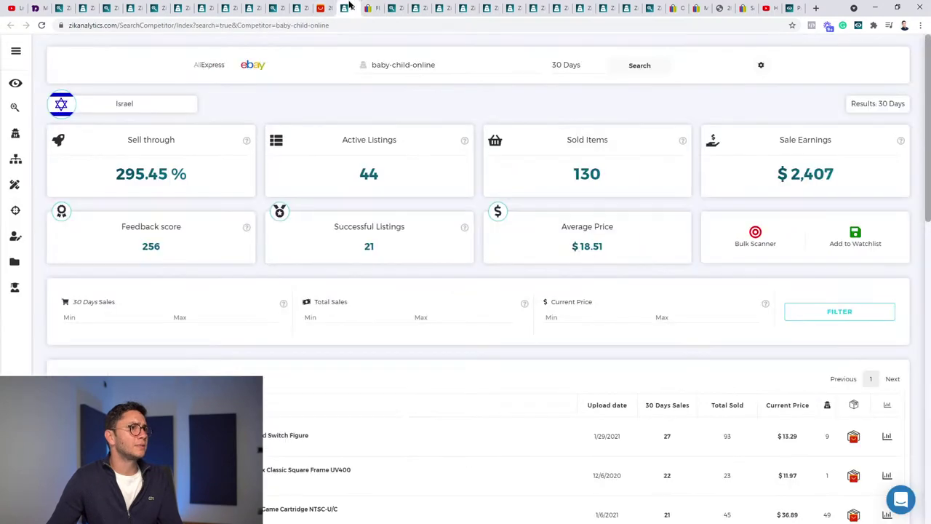
click(320, 7)
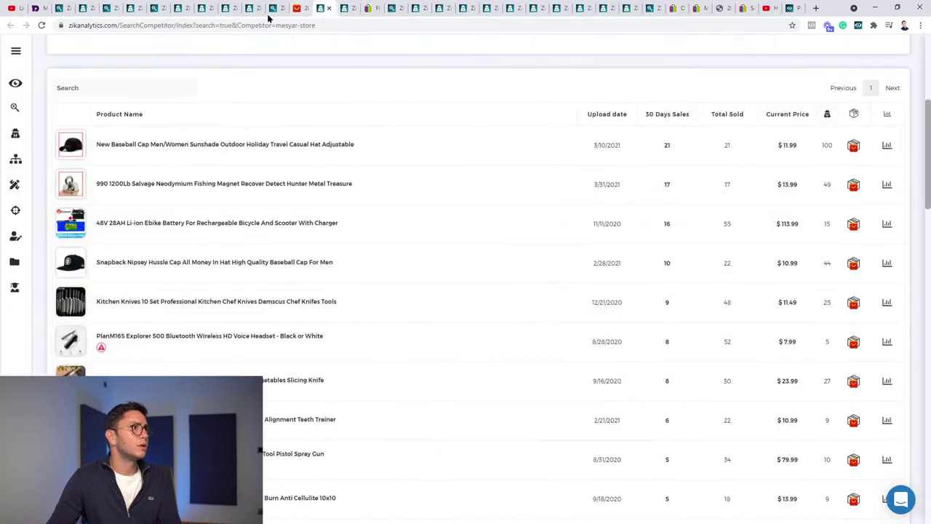
click(393, 8)
click(369, 8)
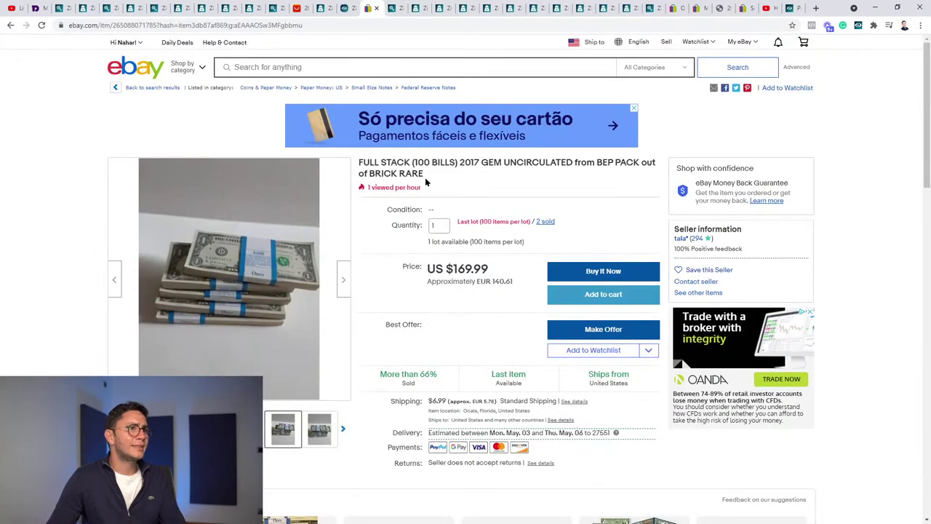
click(391, 6)
click(372, 68)
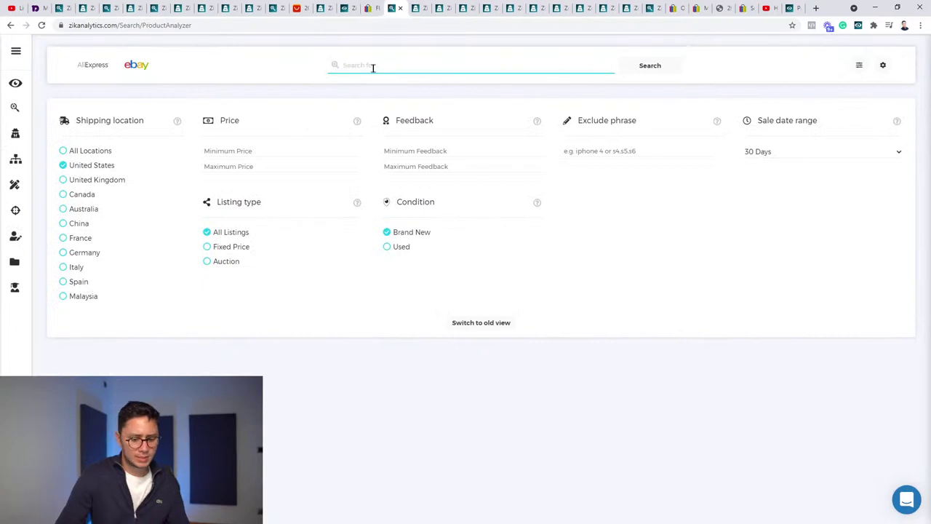
text(one dollar note)
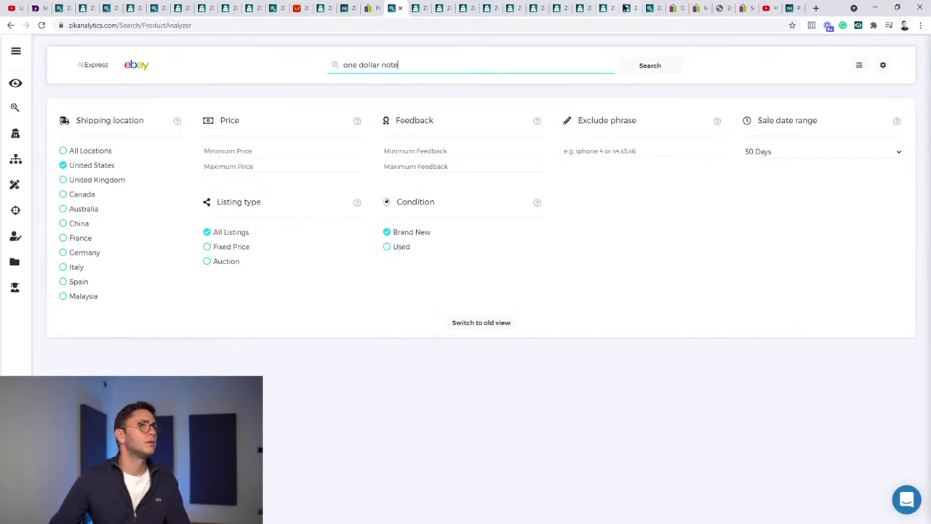
click(635, 69)
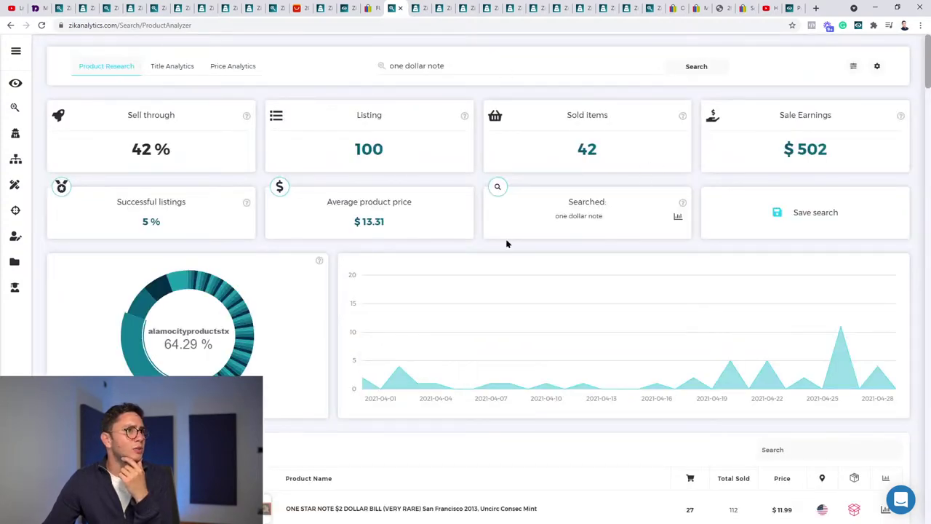
Step: Review the one dollar note results and open the top-selling ONE STAR NOTE $2 DOLLAR BILL listing on eBay
scroll(552, 175, down, 2)
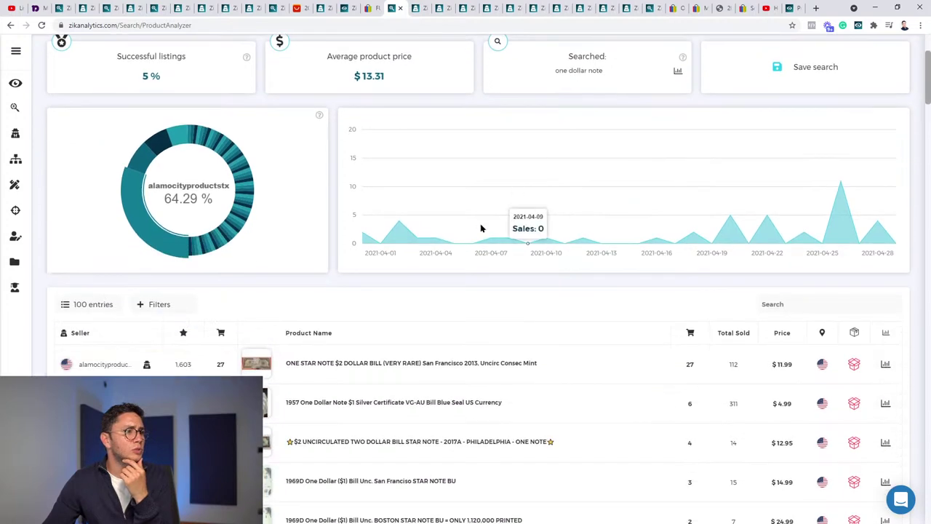
scroll(259, 356, down, 1)
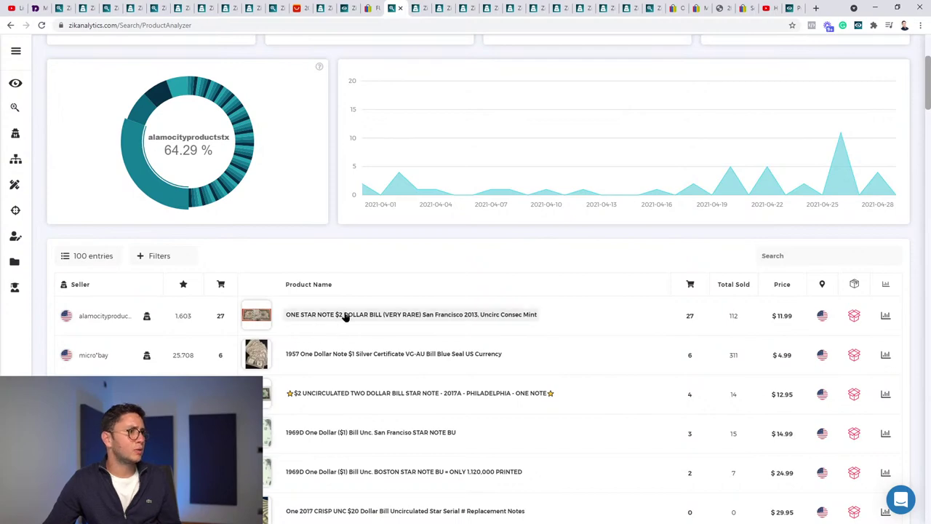
click(398, 6)
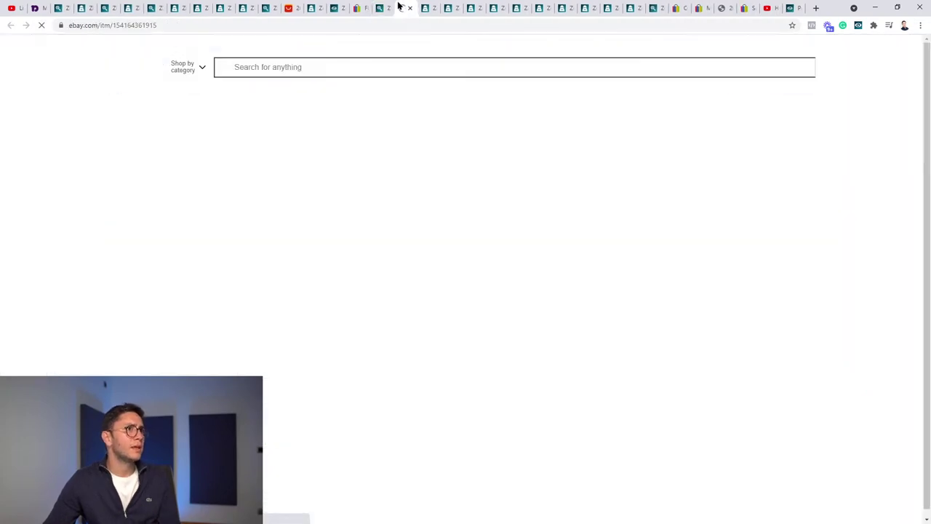
click(386, 7)
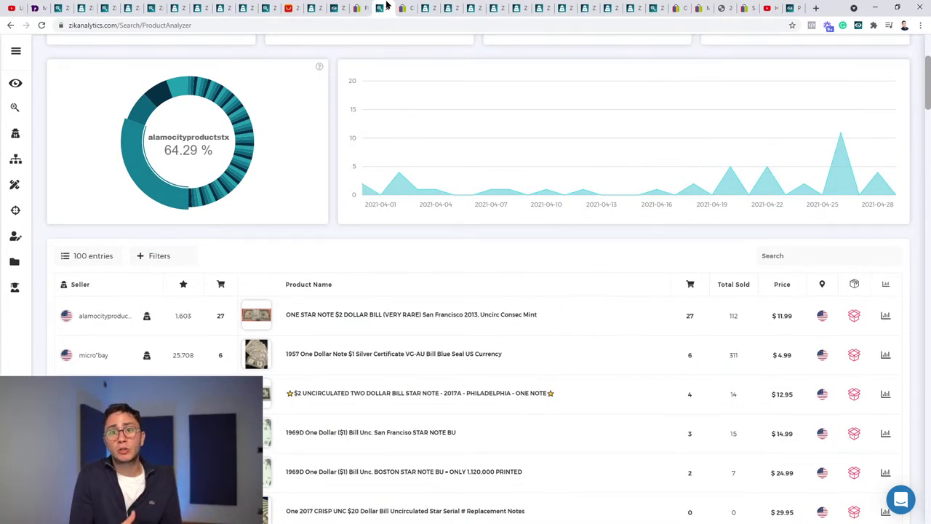
Step: Scan the seller alamocityproductstx from the results and review the store's sale earnings
click(146, 319)
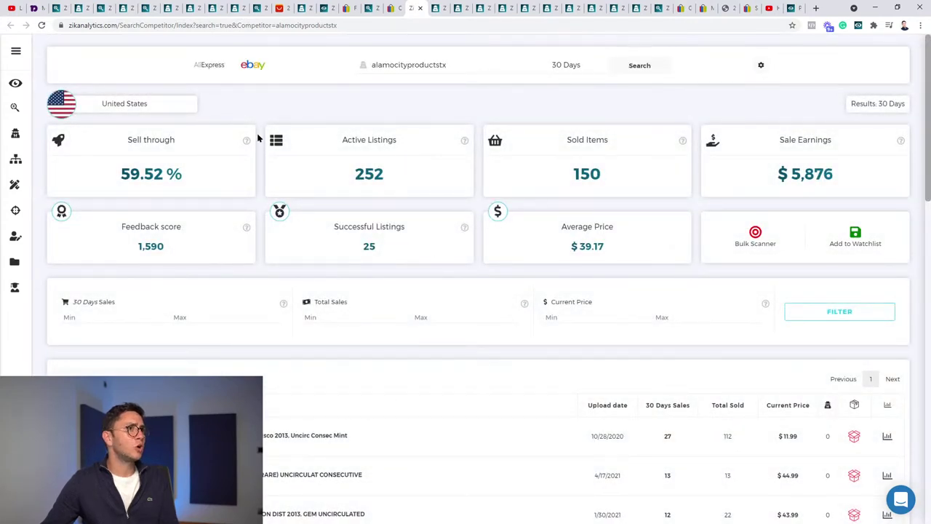
scroll(229, 160, down, 2)
scroll(213, 309, up, 2)
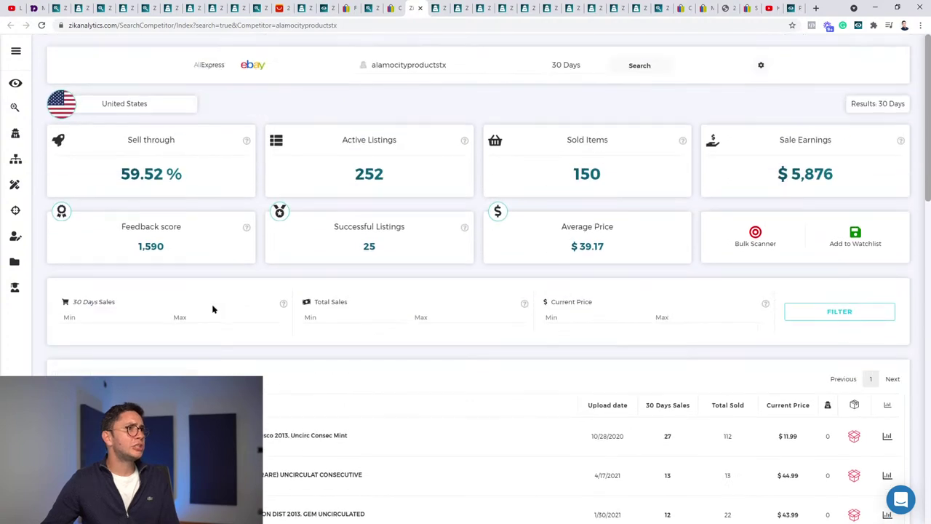
drag(764, 172, 826, 174)
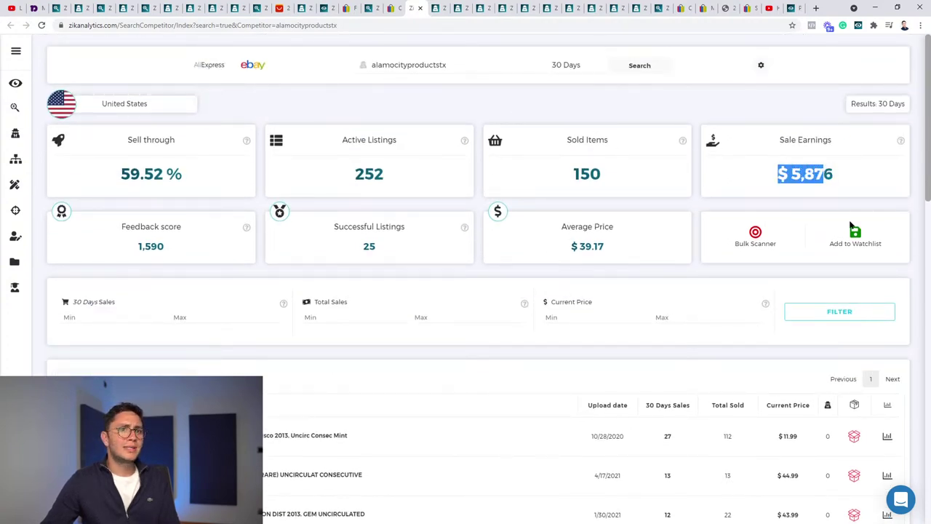
click(852, 227)
click(747, 139)
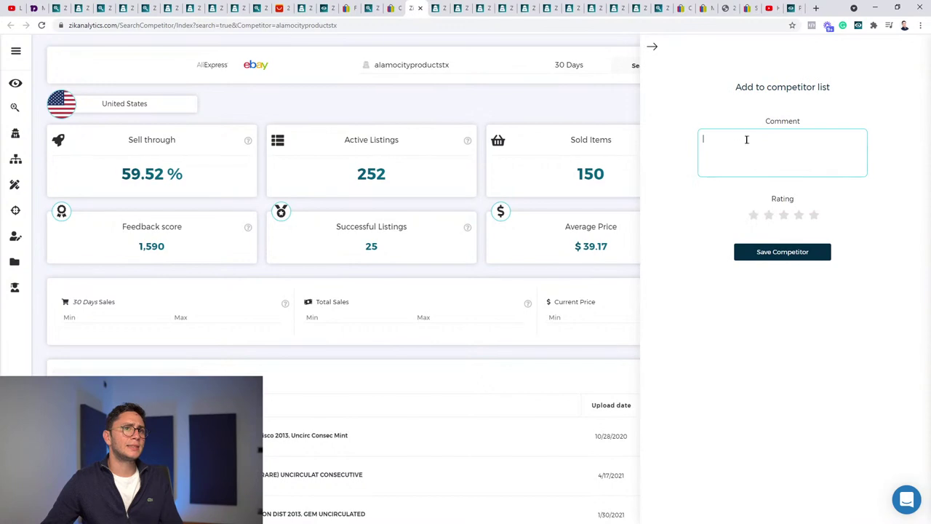
click(650, 46)
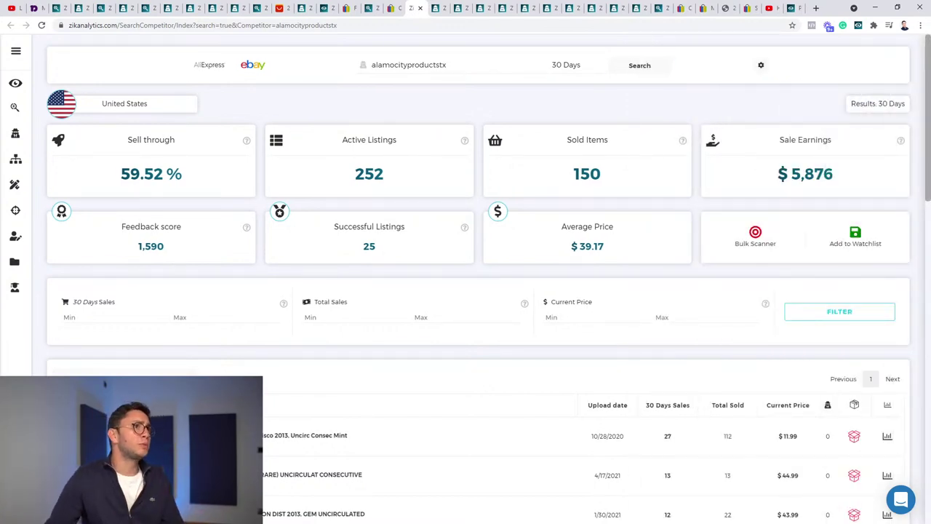
Step: Go back to the one dollar note results and scan the seller micro*bay
click(348, 7)
click(369, 7)
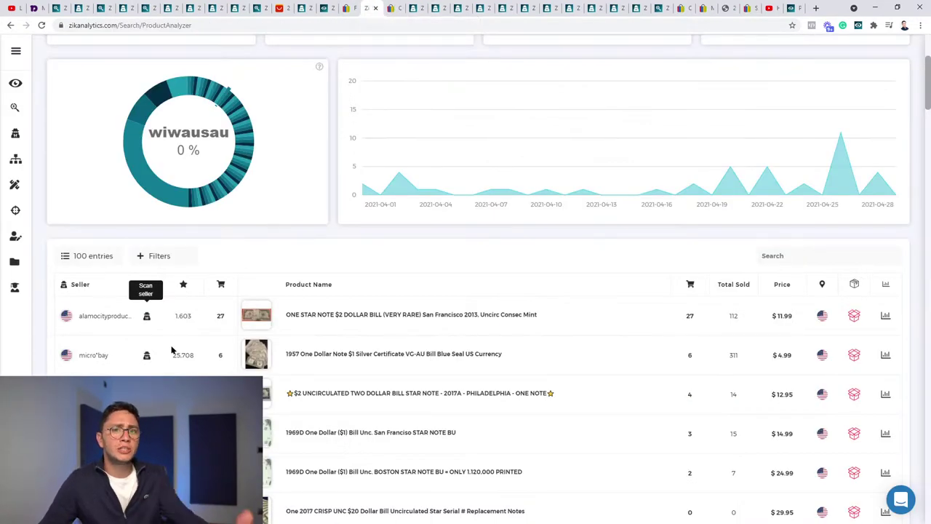
click(148, 356)
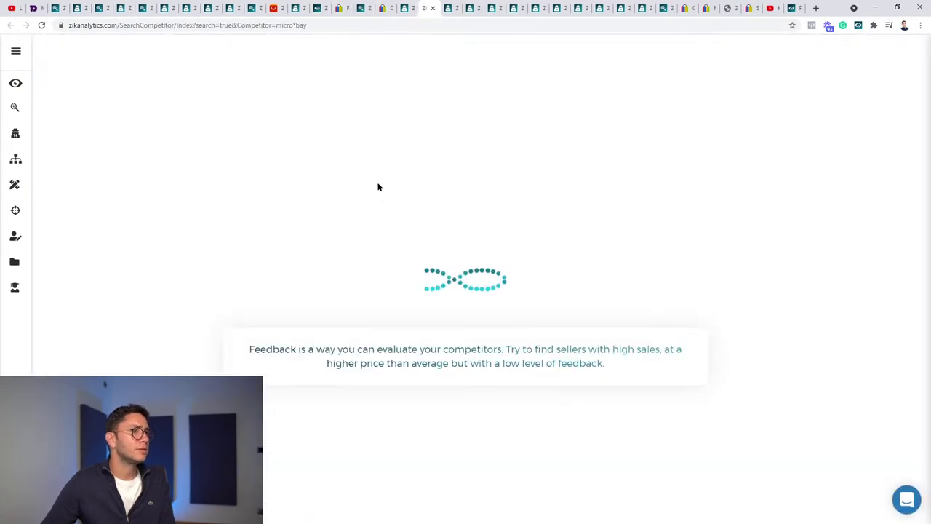
Step: Review micro*bay's product list and save the seller to the competitor watchlist with the comment "Selling coins" and a 4-star rating
scroll(114, 324, down, 3)
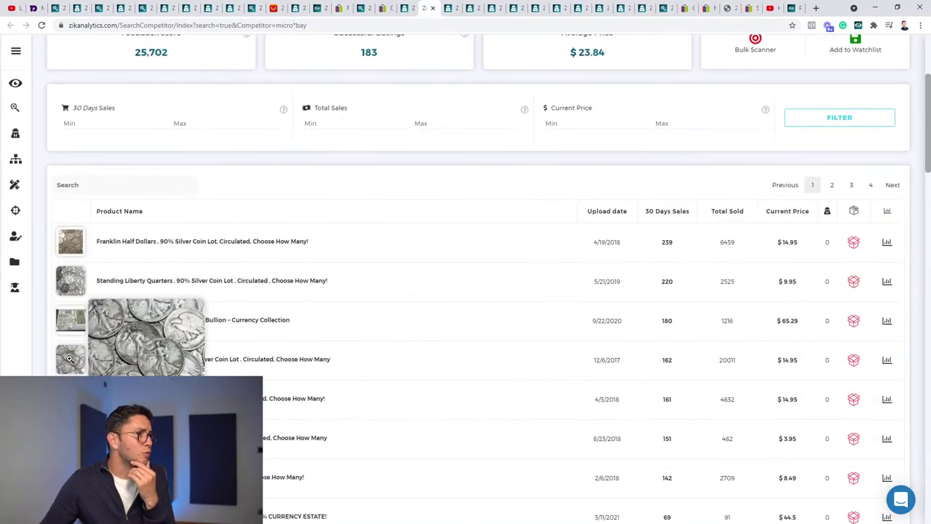
scroll(115, 324, down, 3)
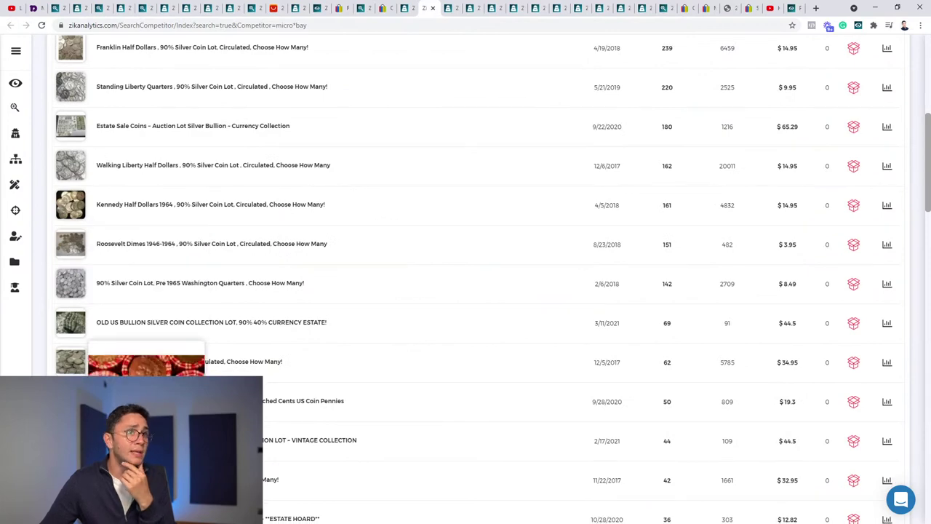
scroll(127, 341, up, 6)
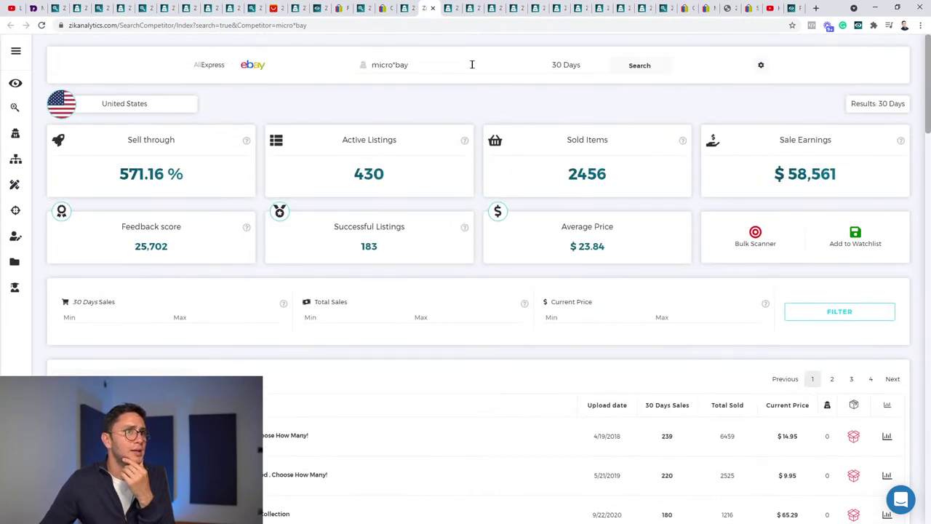
click(855, 234)
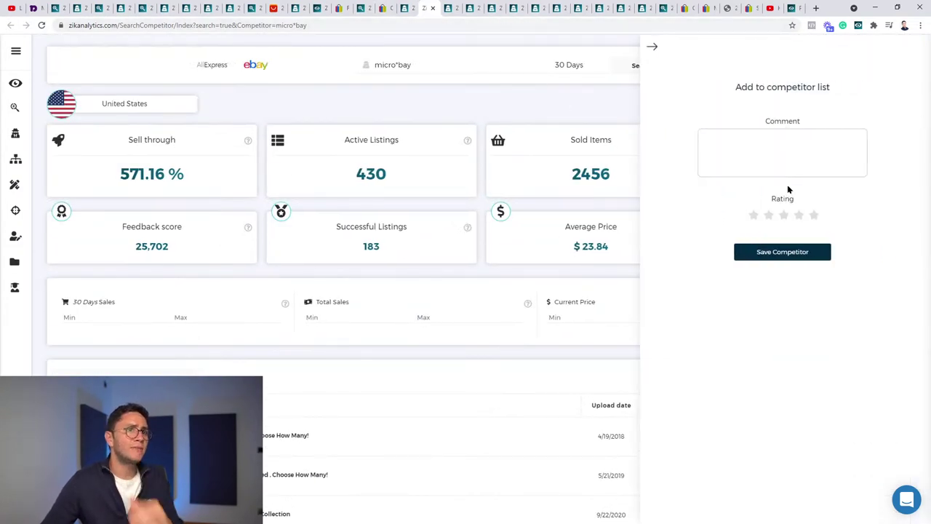
click(785, 154)
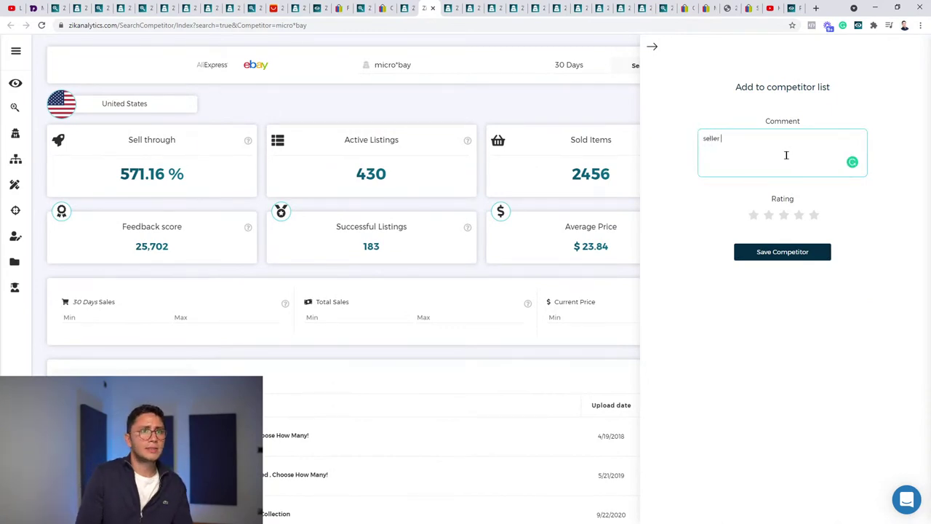
text(sellera)
key(ctrl+a)
text(t)
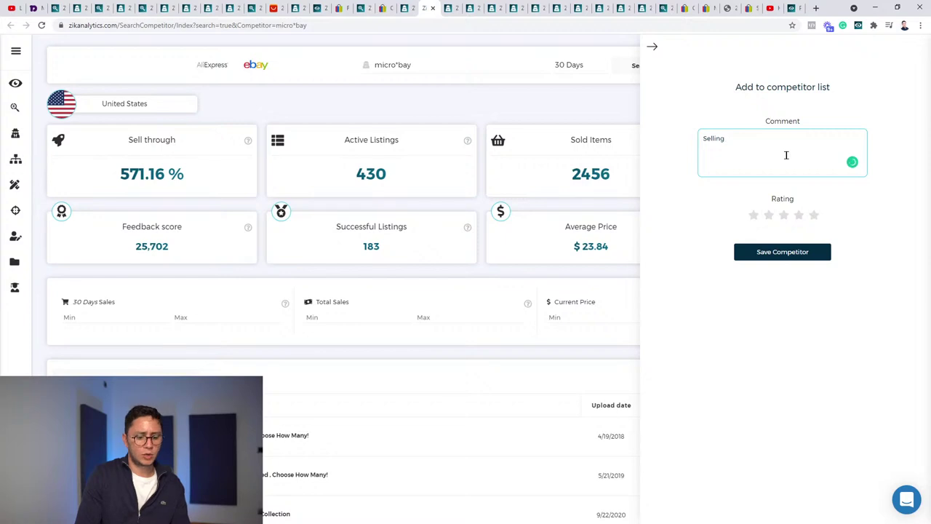
click(799, 216)
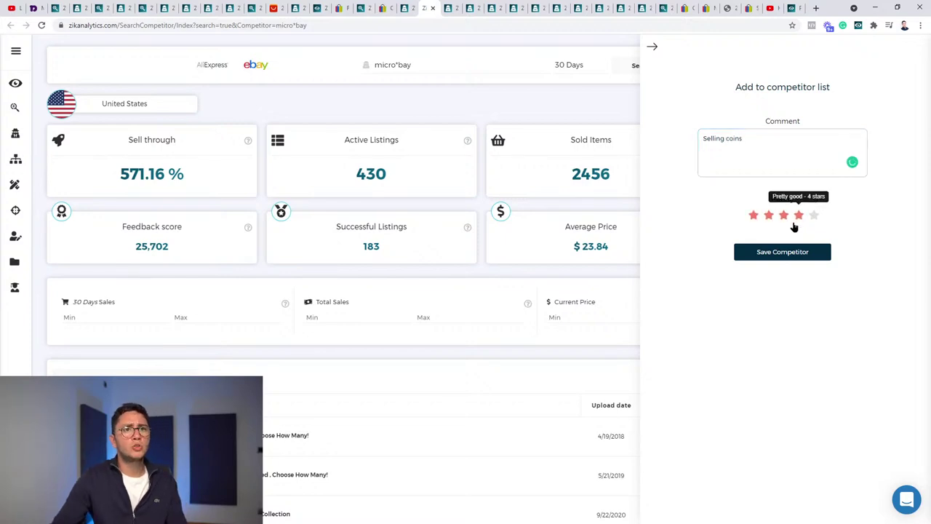
click(793, 251)
click(653, 47)
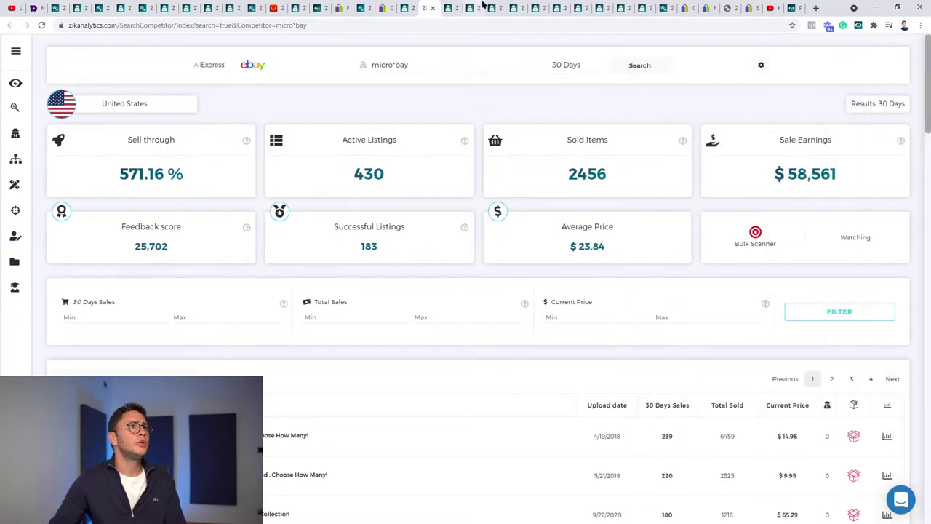
Step: Find the dollar-note tabs among the open pages and move the FULL STACK (100 BILLS) eBay listing into its own browser window
click(407, 7)
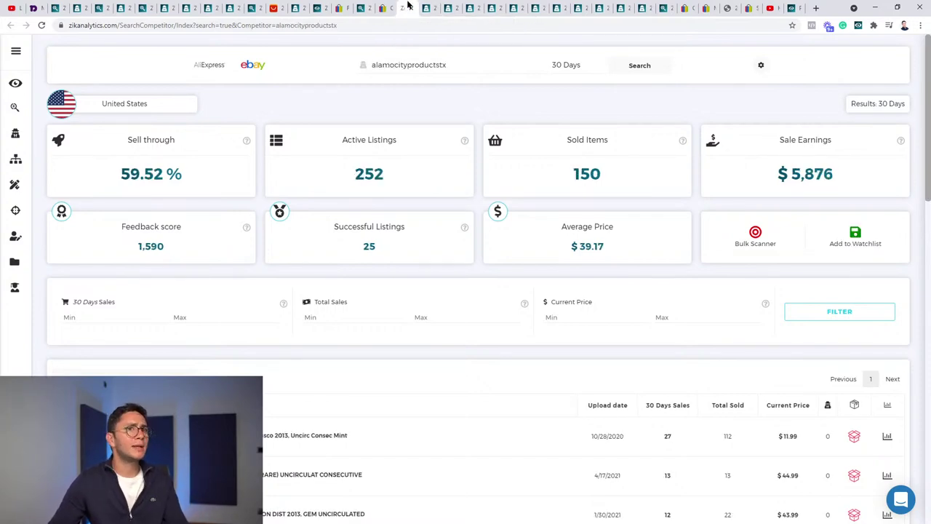
click(298, 7)
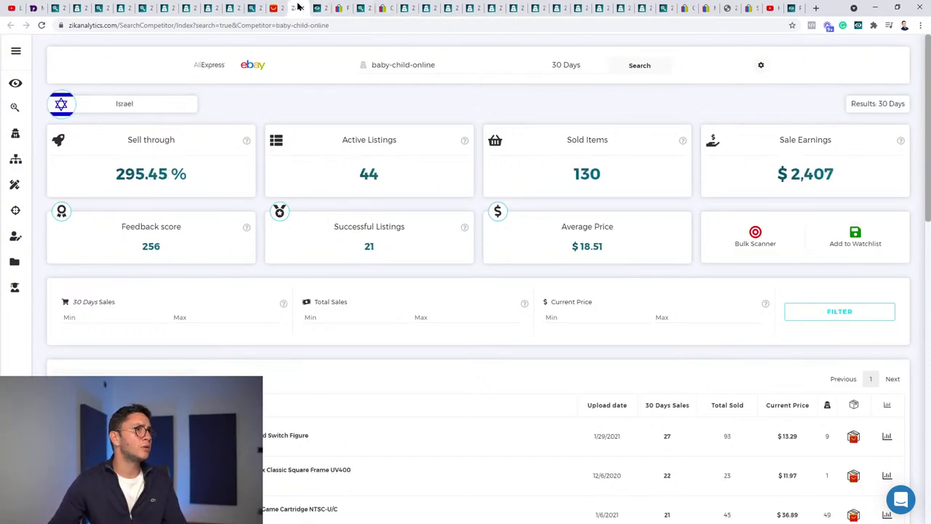
click(315, 6)
click(337, 7)
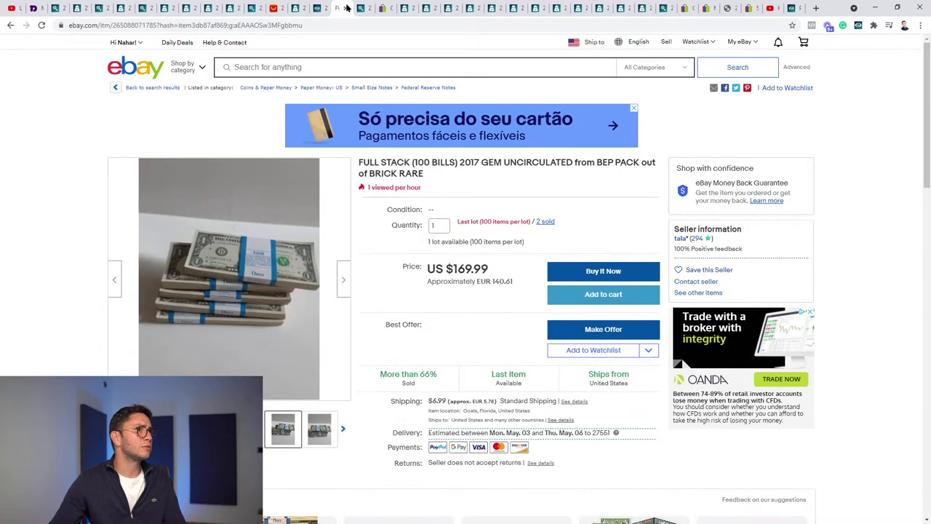
click(356, 6)
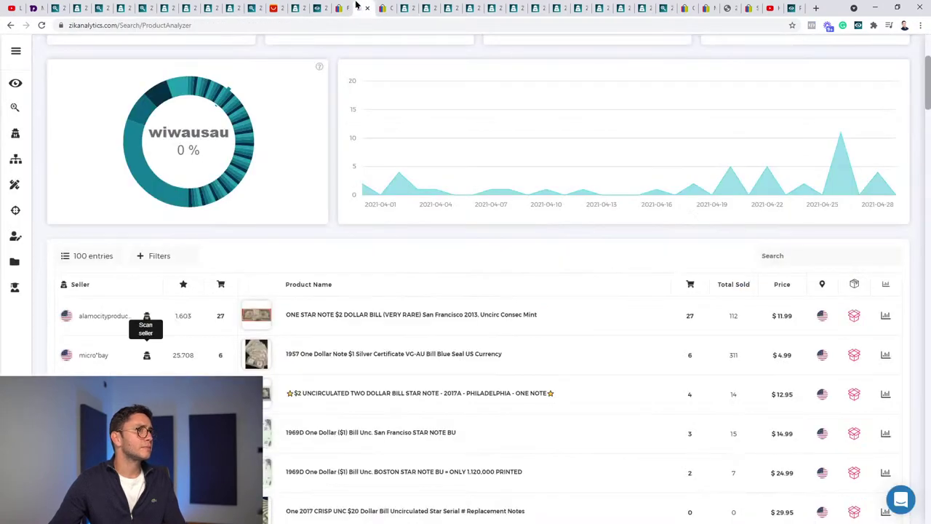
click(343, 8)
key(ctrl+w)
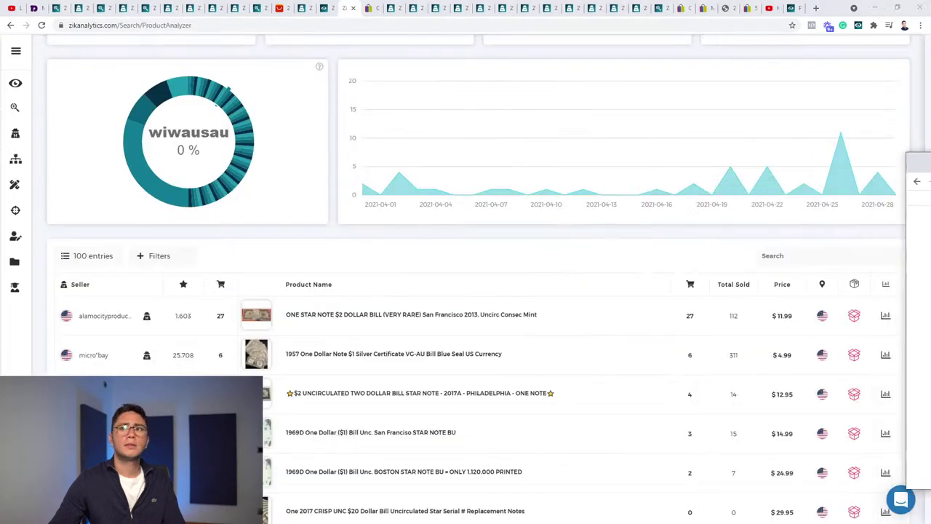
Step: Add the one dollar note results and the alamocityproductstx and micro*bay scans to the separate window and maximize it
key(ctrl+Tab)
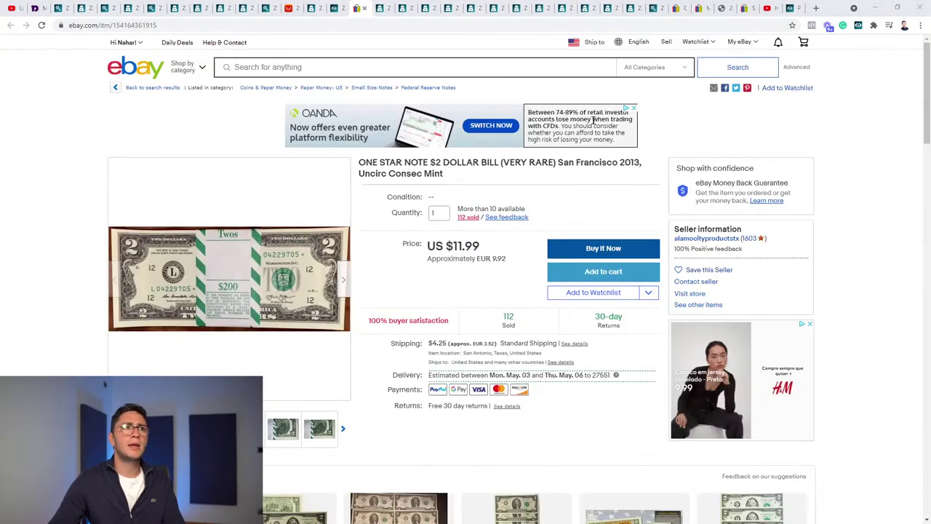
click(387, 7)
key(ctrl+w)
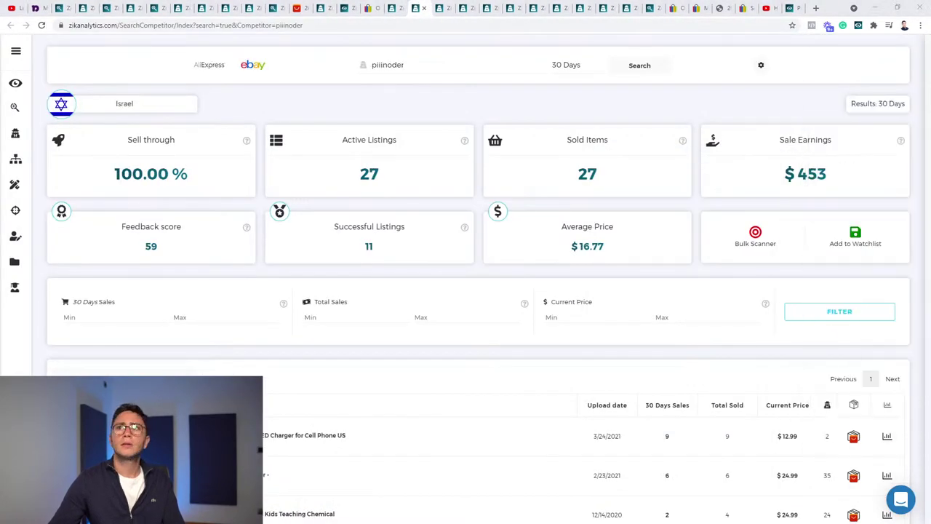
click(395, 8)
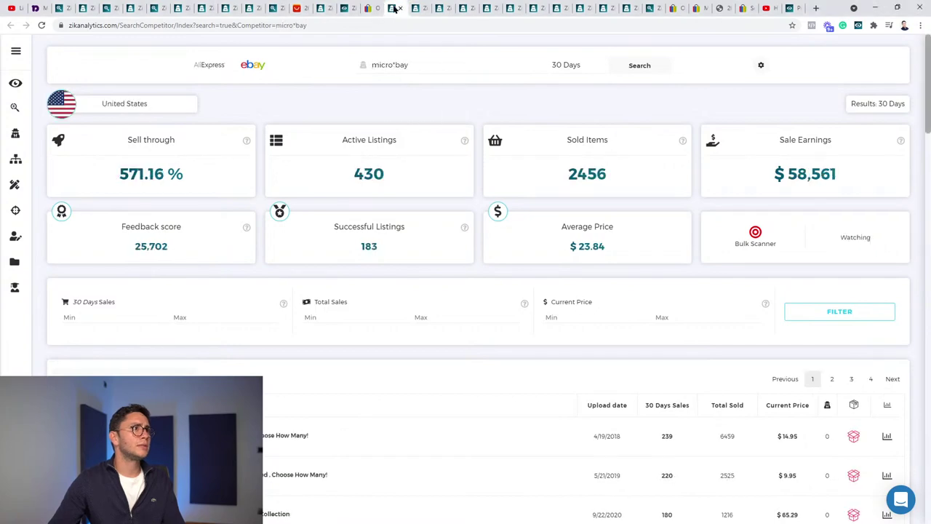
click(399, 8)
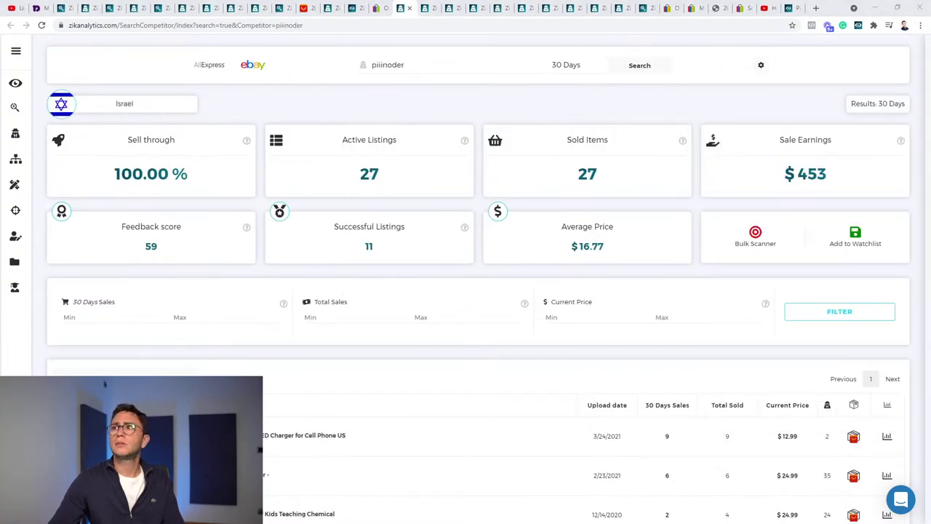
key(alt+Tab)
double_click(642, 80)
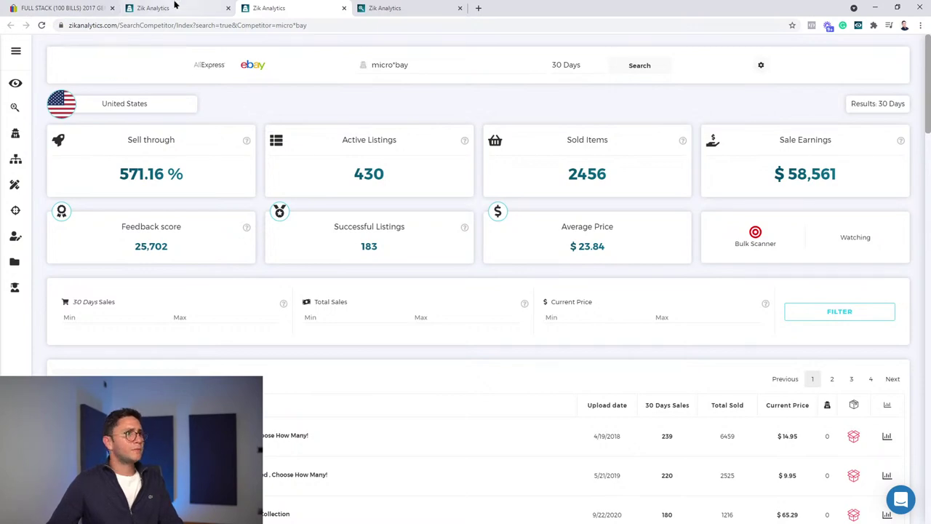
Step: Return from the FULL STACK listing to its seller's completed listings and place the one dollar note results tab before the micro*bay scan
click(55, 6)
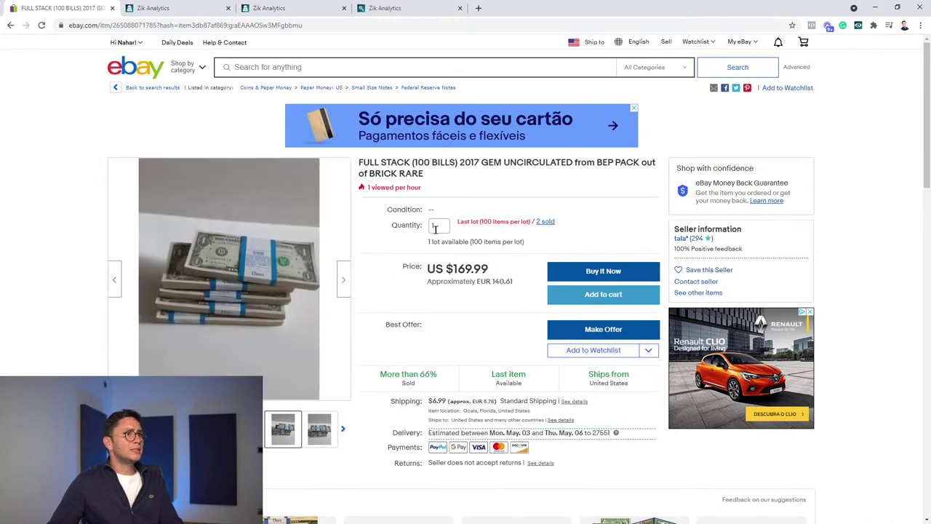
click(11, 25)
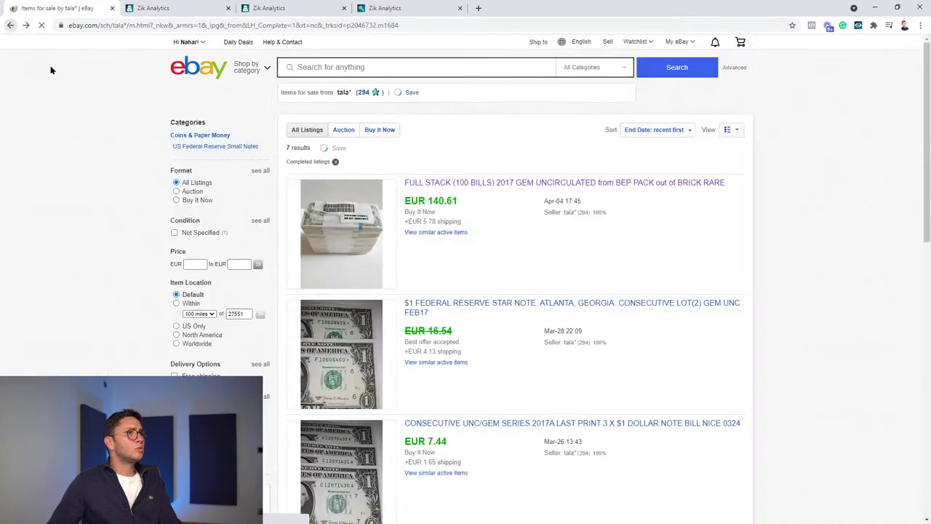
click(182, 8)
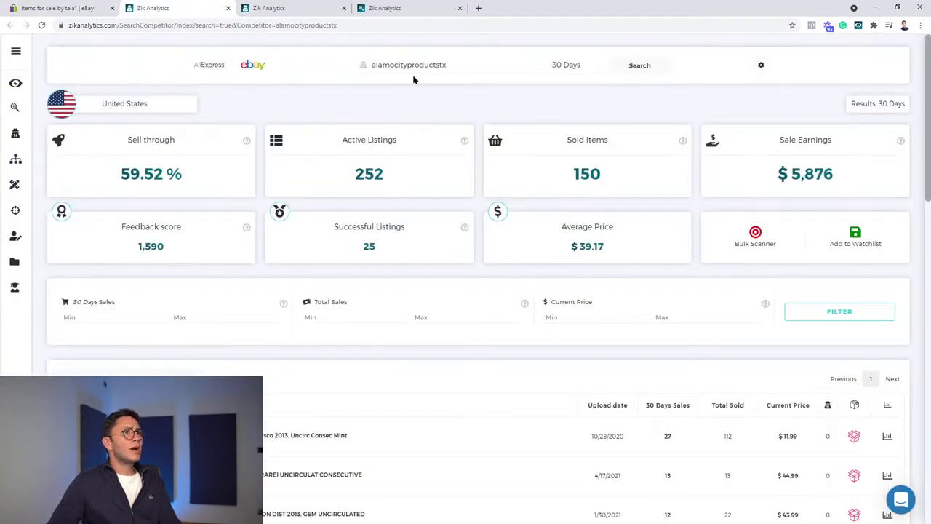
click(382, 8)
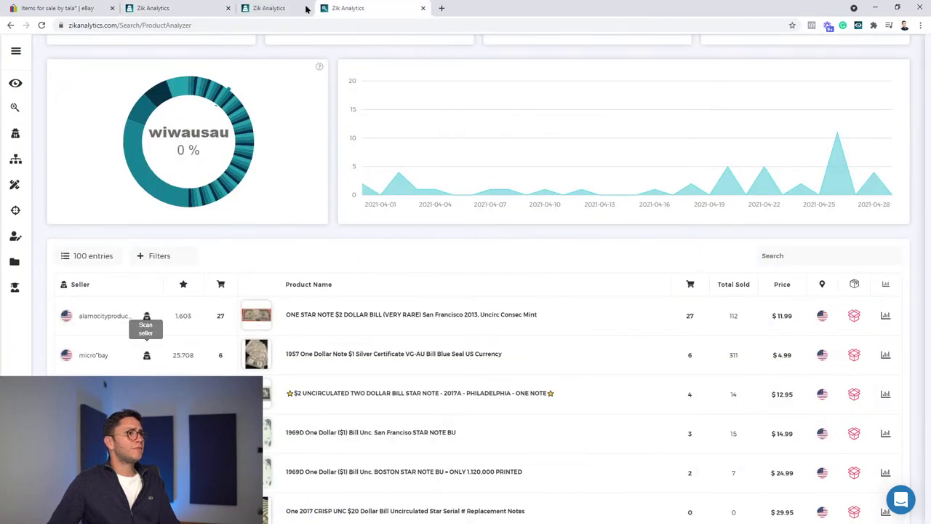
click(313, 8)
scroll(347, 192, up, 1)
drag(474, 73, 347, 75)
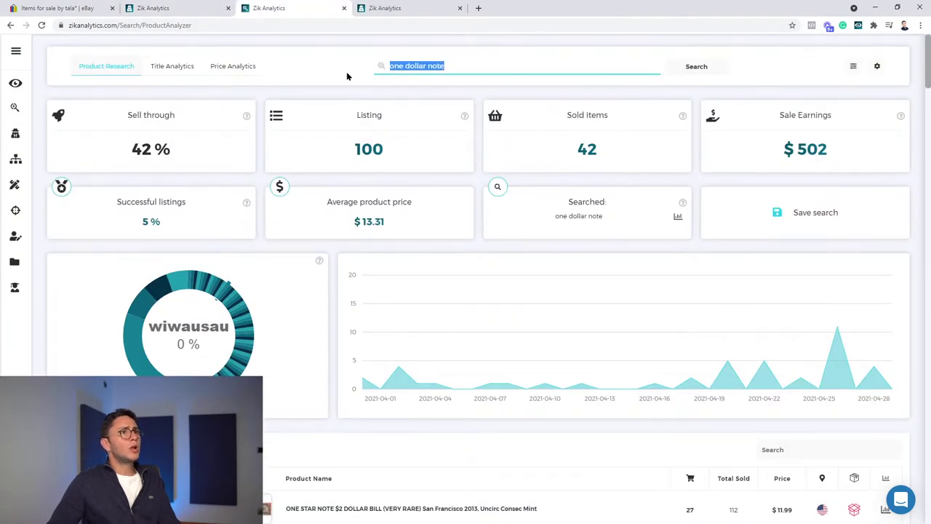
scroll(388, 191, down, 3)
scroll(384, 199, down, 1)
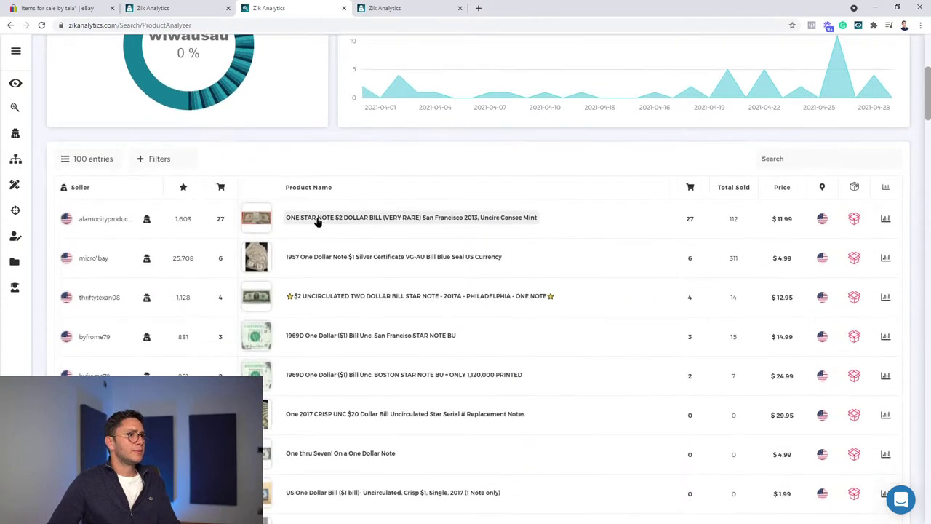
mouse_move(265, 219)
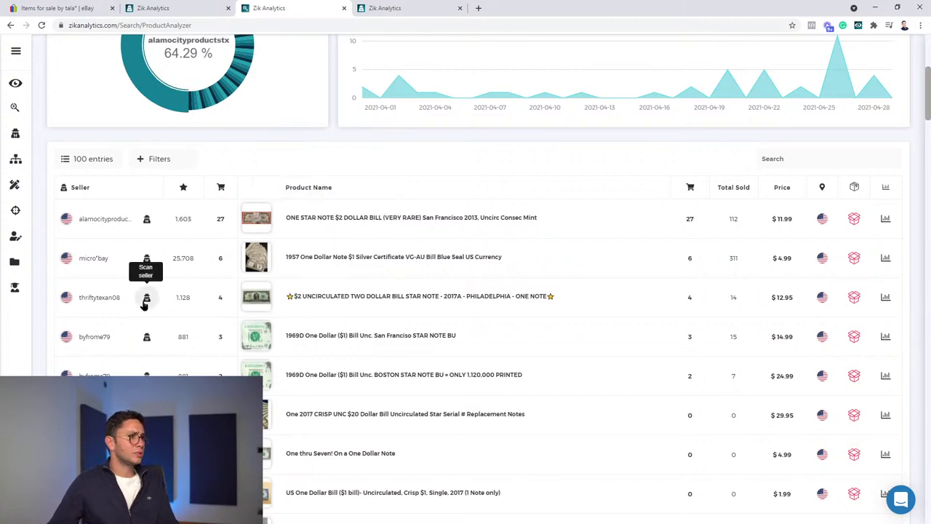
click(146, 258)
click(400, 7)
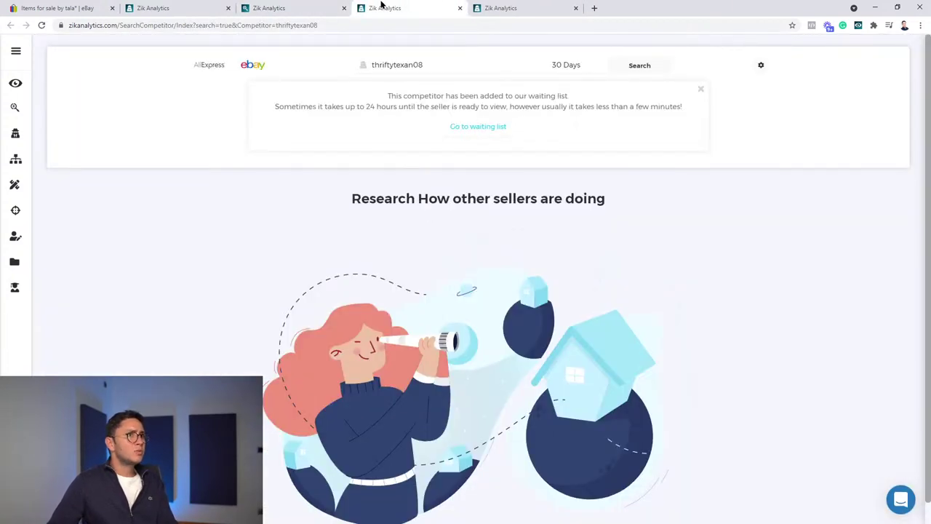
Step: Go back to the one dollar note results and check the ONE STAR NOTE $2 DOLLAR BILL listing on eBay
click(322, 10)
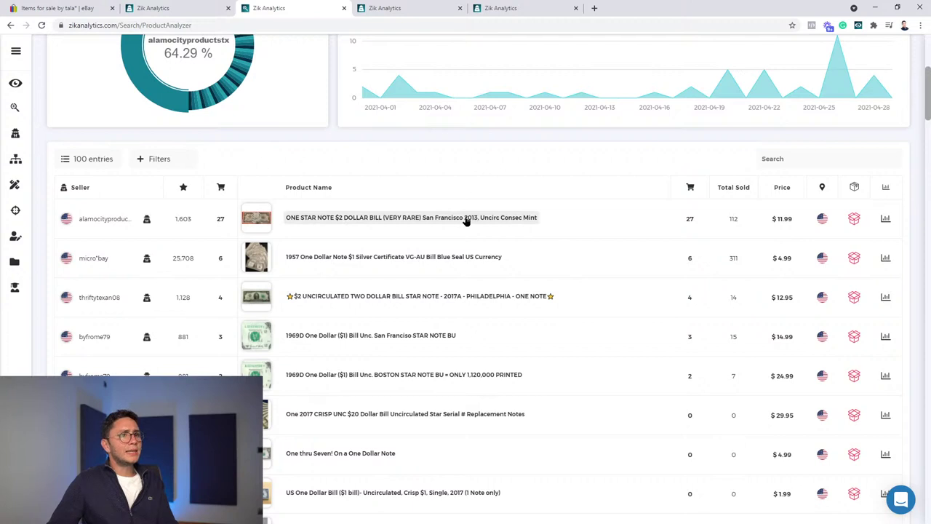
click(362, 221)
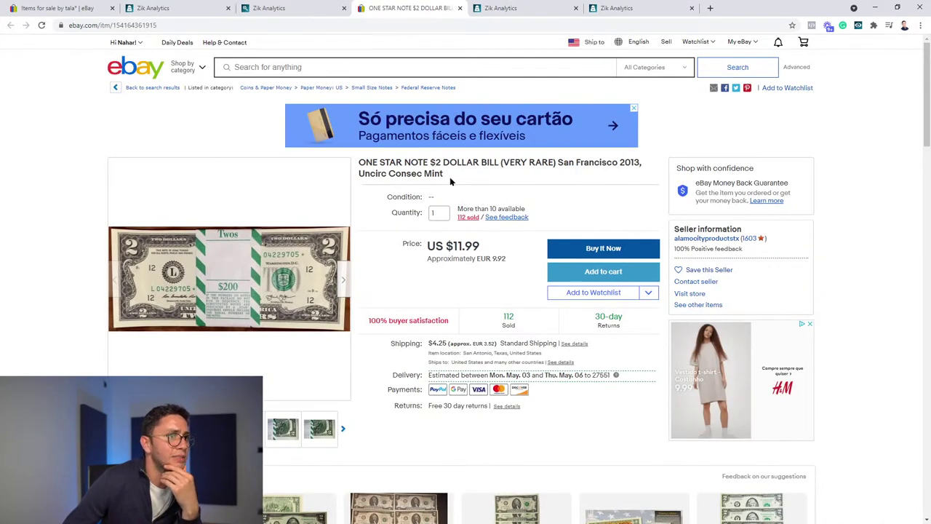
click(285, 8)
Step: Check alamocityproductstx's sale earnings and top products, and open its $1 SILVER CERTIFICATE STAR NOTE 1957 listing on eBay
click(209, 7)
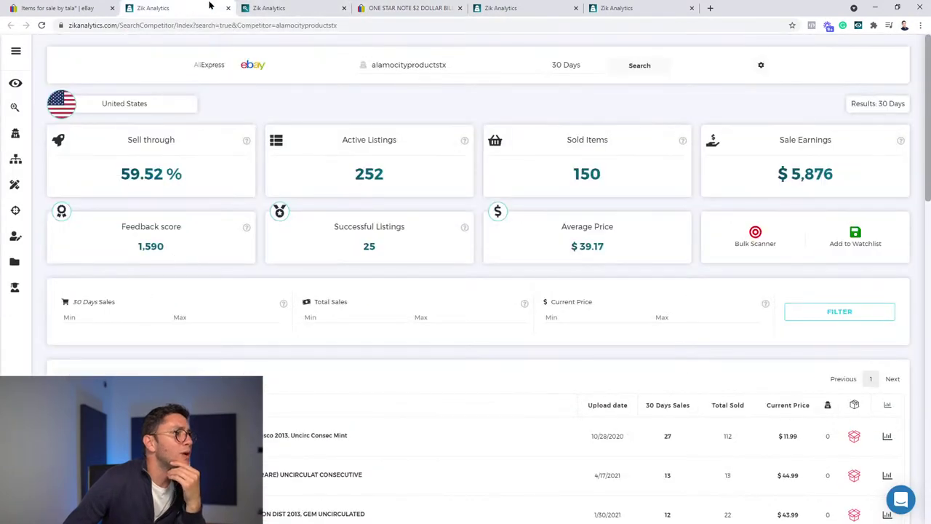
drag(792, 175, 835, 175)
scroll(170, 259, down, 1)
mouse_move(81, 339)
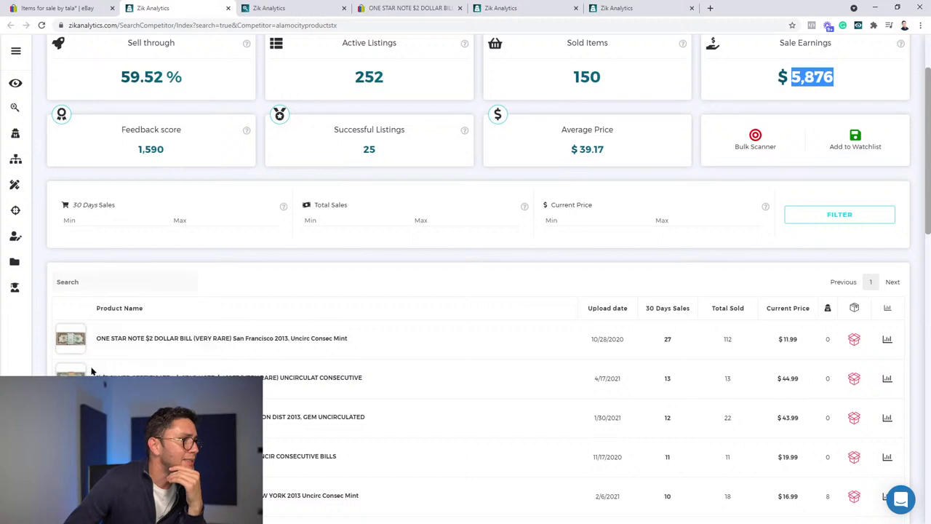
mouse_move(77, 374)
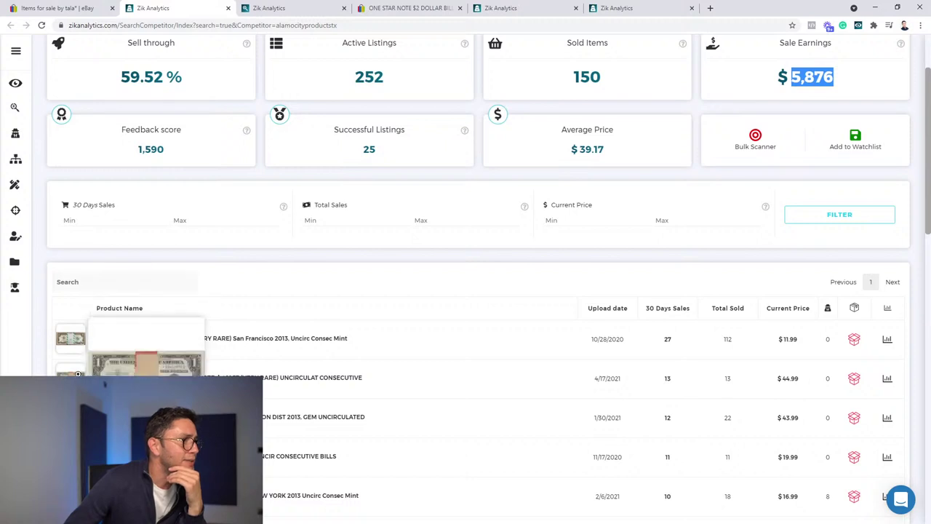
click(320, 378)
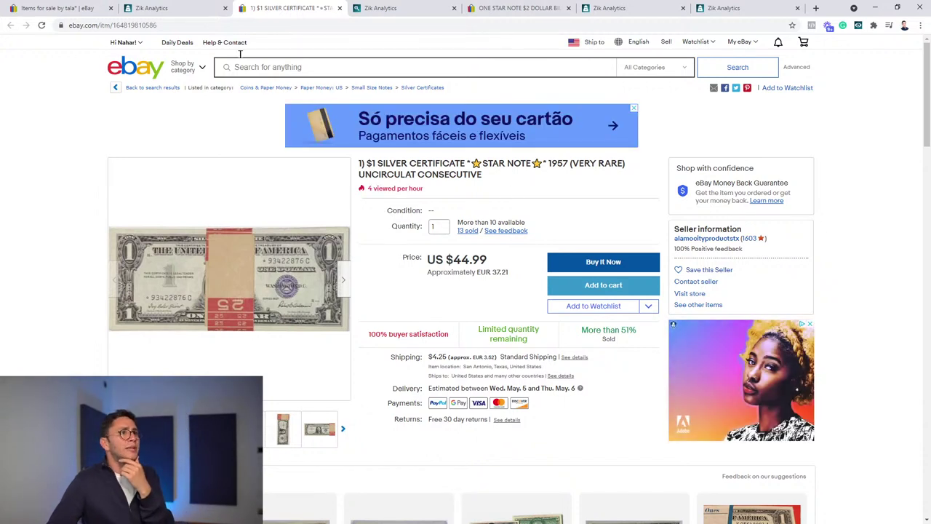
Step: Return to the alamocityproductstx scan and examine the rest of the seller's note listings
click(215, 8)
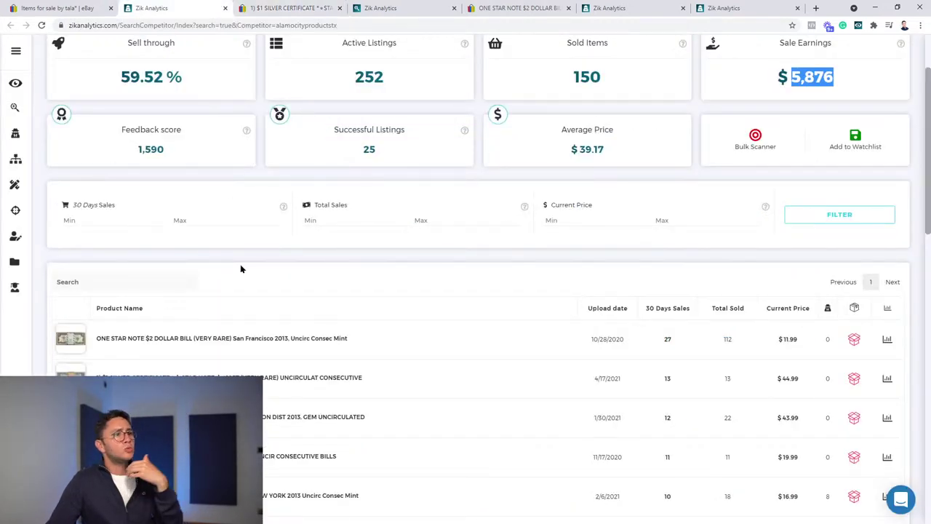
scroll(242, 284, down, 3)
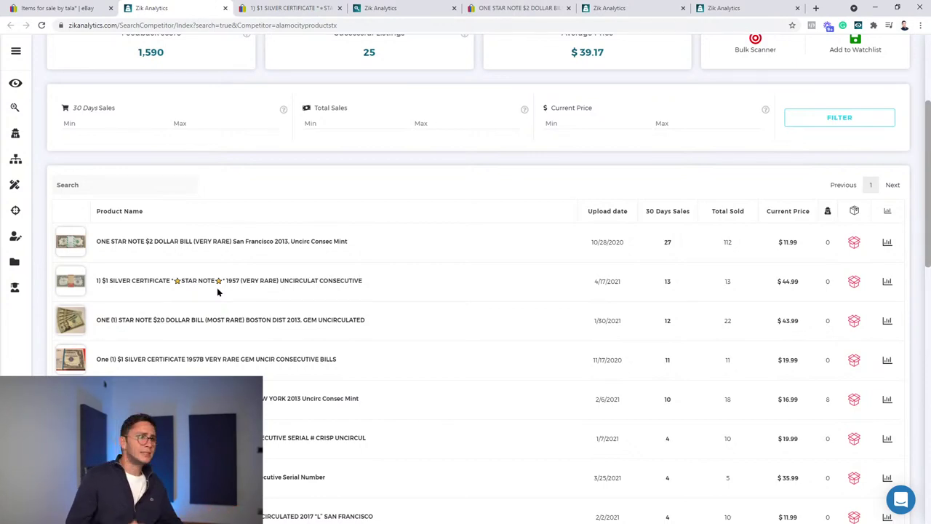
scroll(192, 291, down, 2)
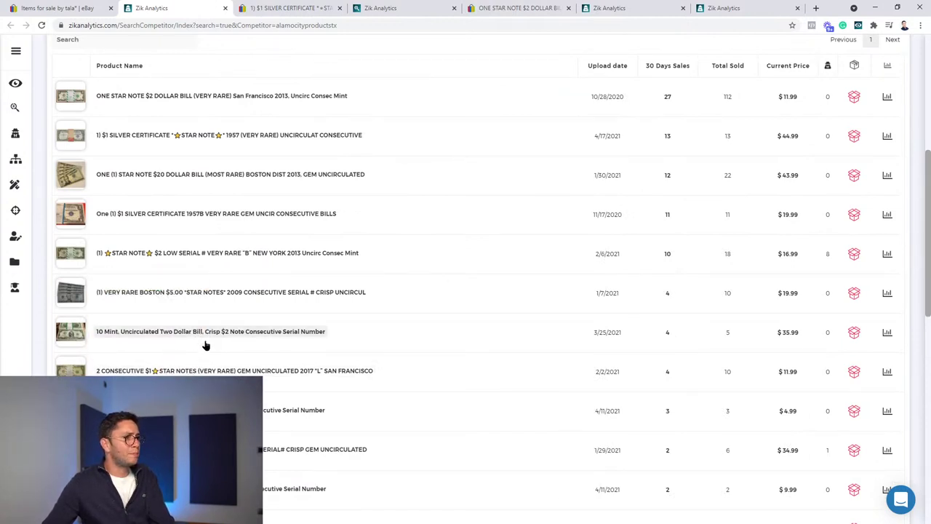
Step: Open alamocityproductstx's ONE STAR NOTE $2 DOLLAR BILL listing on eBay and copy the words DOLLAR BILL from its title
scroll(242, 149, up, 5)
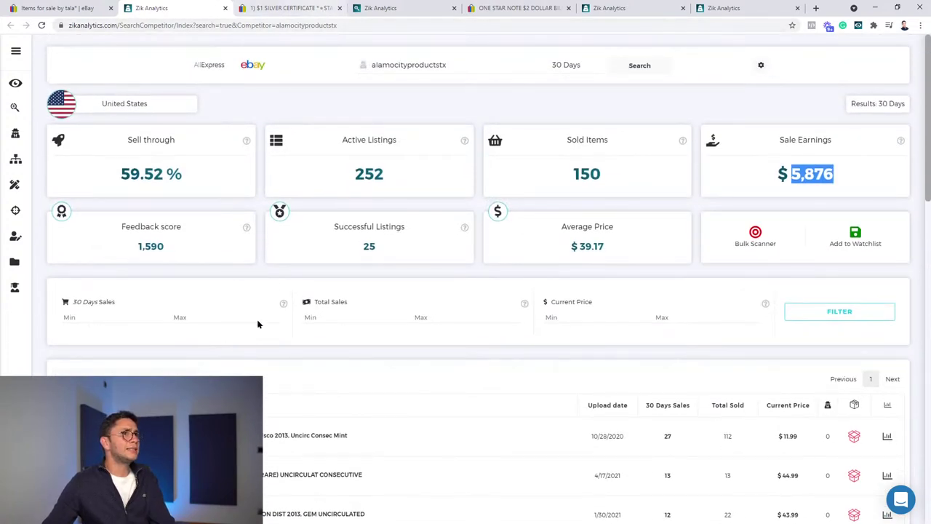
scroll(257, 322, down, 1)
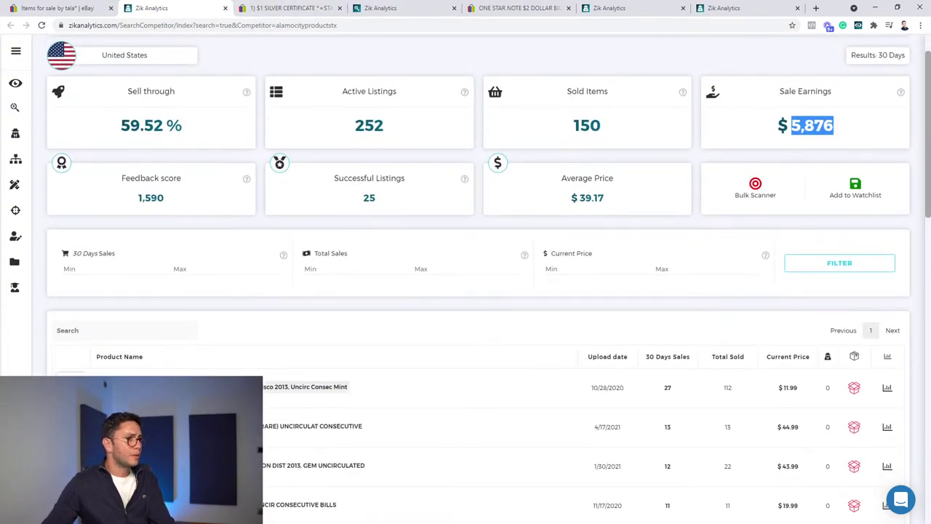
click(218, 387)
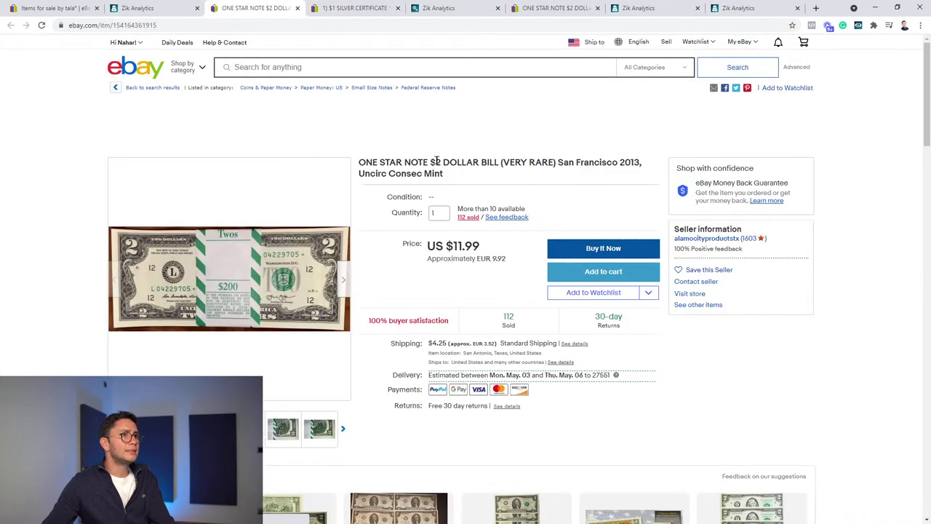
drag(443, 161, 498, 164)
right_click(496, 166)
click(449, 162)
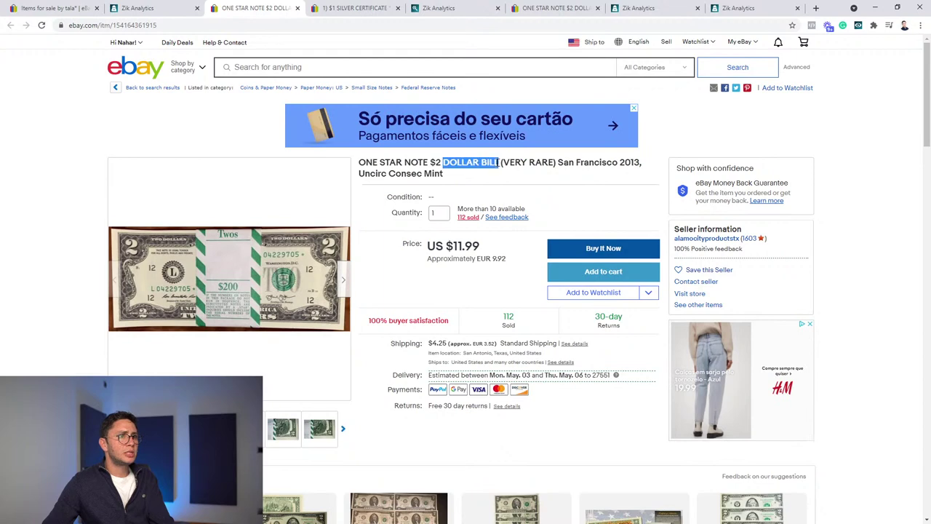
right_click(497, 164)
click(502, 171)
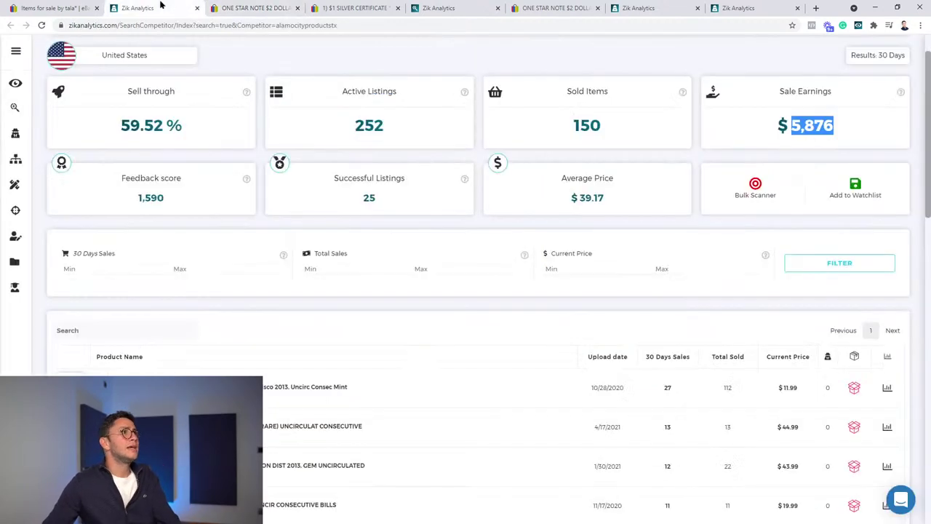
Step: Open Product Research separately from the alamocityproductstx scan and search eBay for DOLLAR BILL
click(157, 8)
click(15, 108)
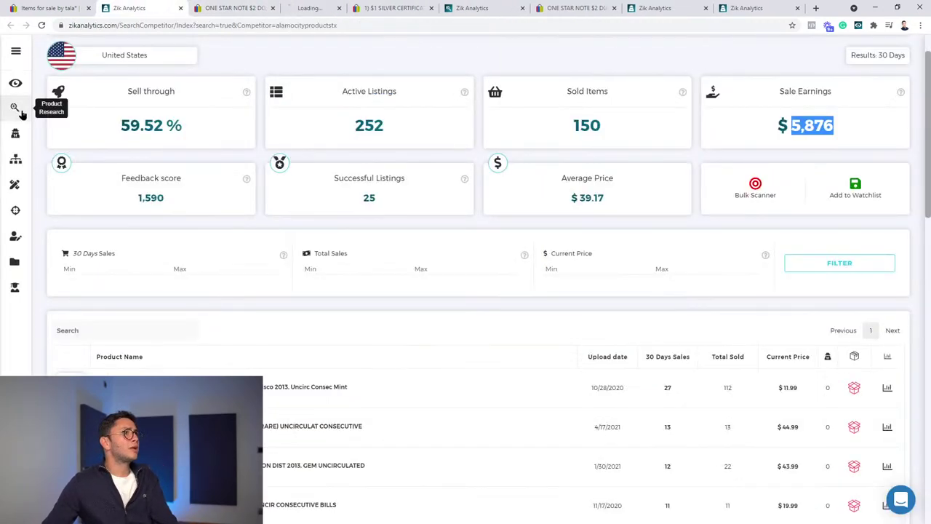
click(378, 64)
text(DOLLAR BILL)
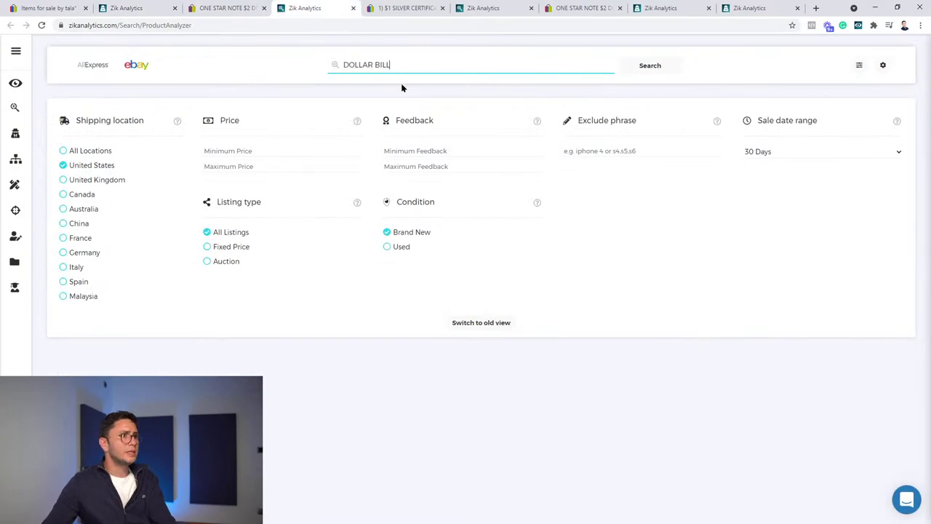
click(650, 66)
Step: Return to the seller tala*'s completed listings on eBay, open the FULL STACK (100 BILLS) listing and examine its title
click(213, 8)
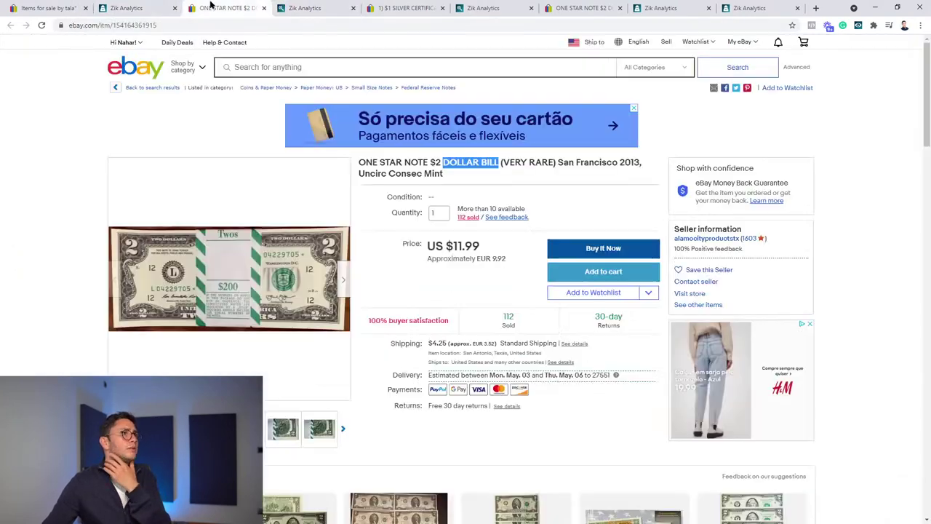
click(159, 8)
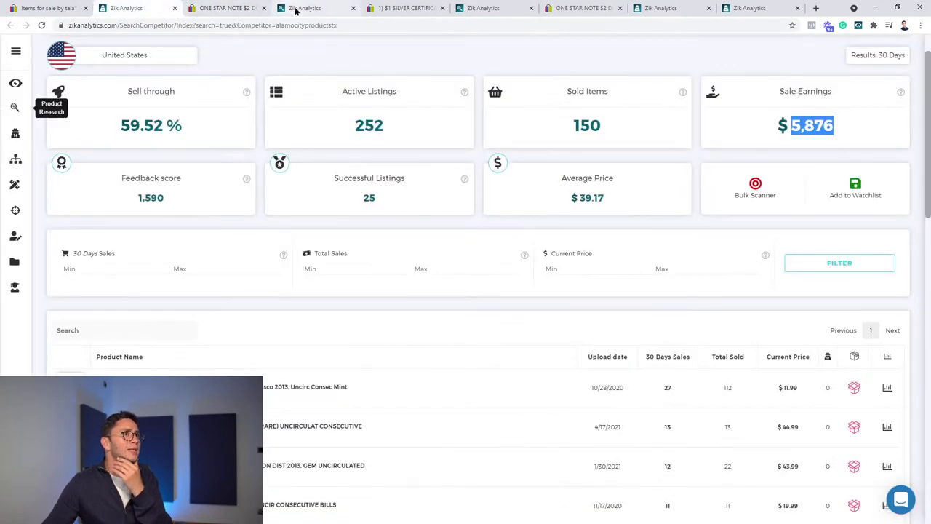
click(50, 8)
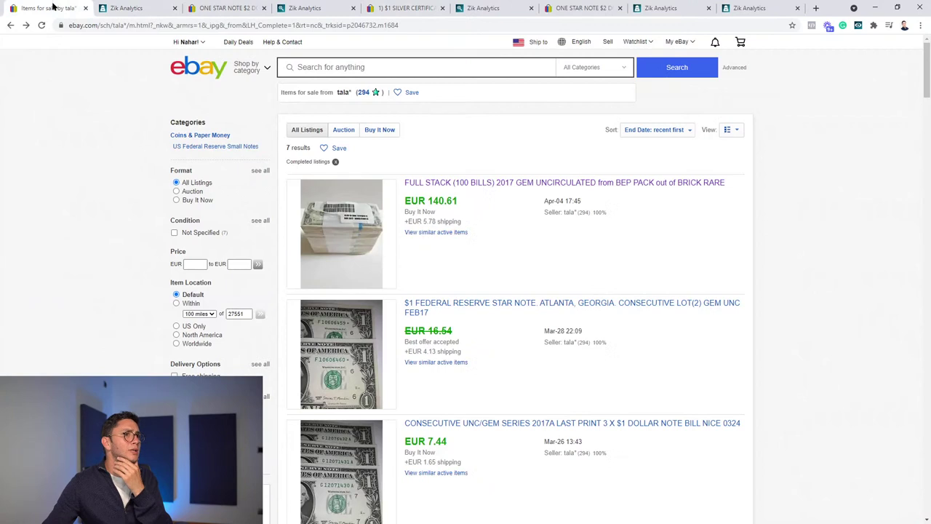
click(442, 183)
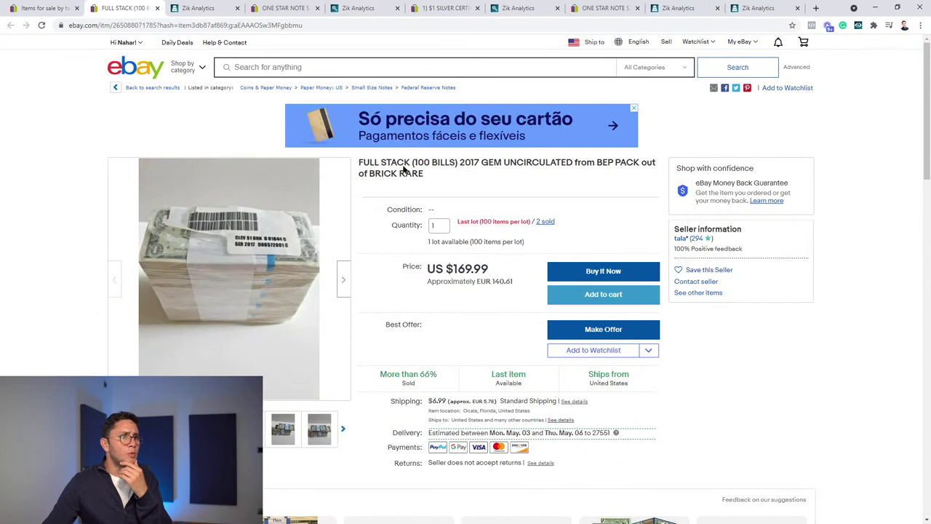
drag(386, 165, 431, 167)
click(419, 165)
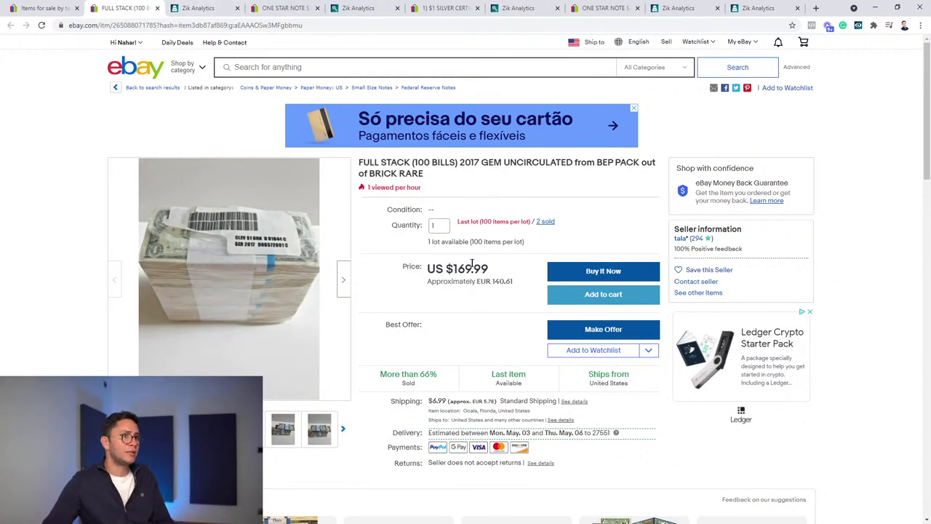
Step: Review the DOLLAR BILL product research results, focusing on the searched keyword and its sales figures
click(207, 6)
click(289, 6)
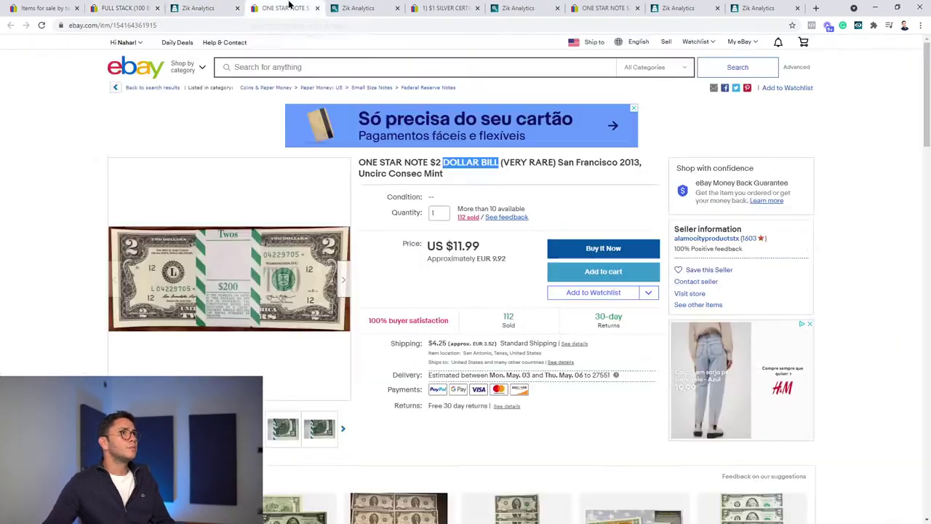
click(366, 6)
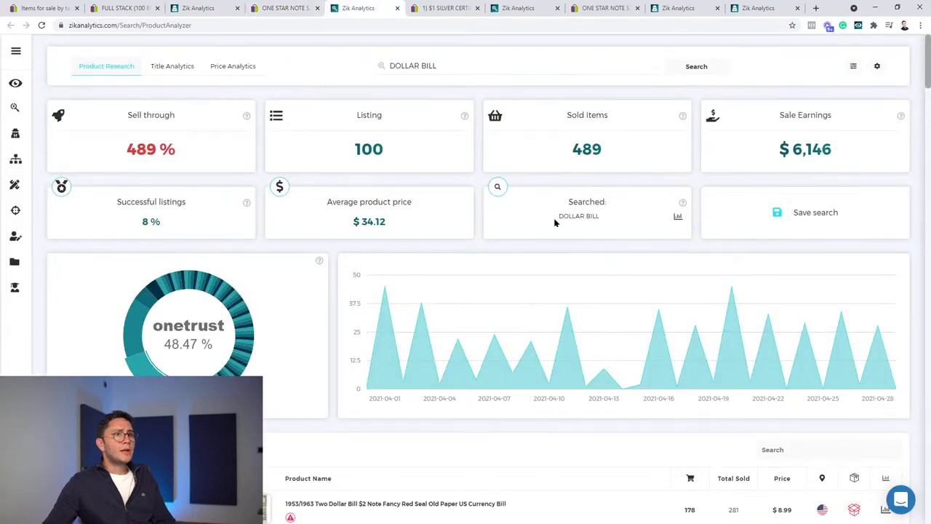
drag(554, 223, 602, 223)
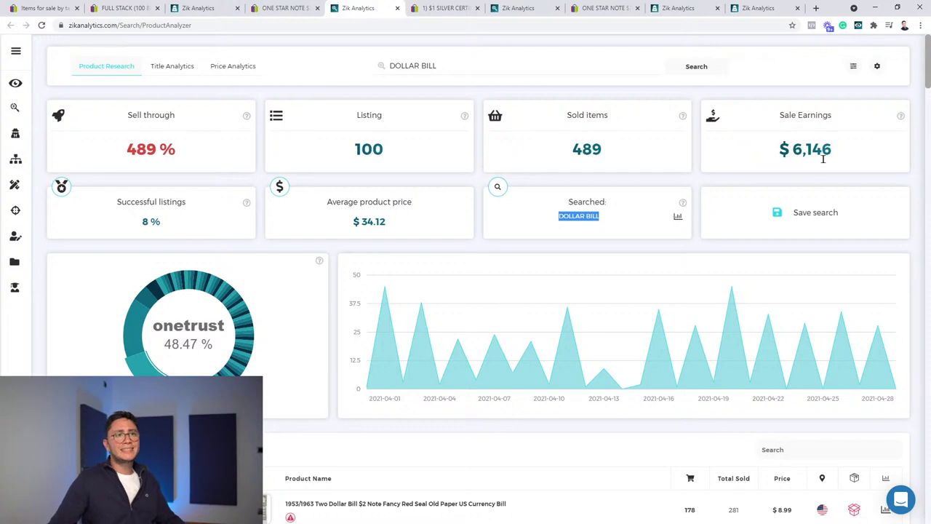
click(631, 230)
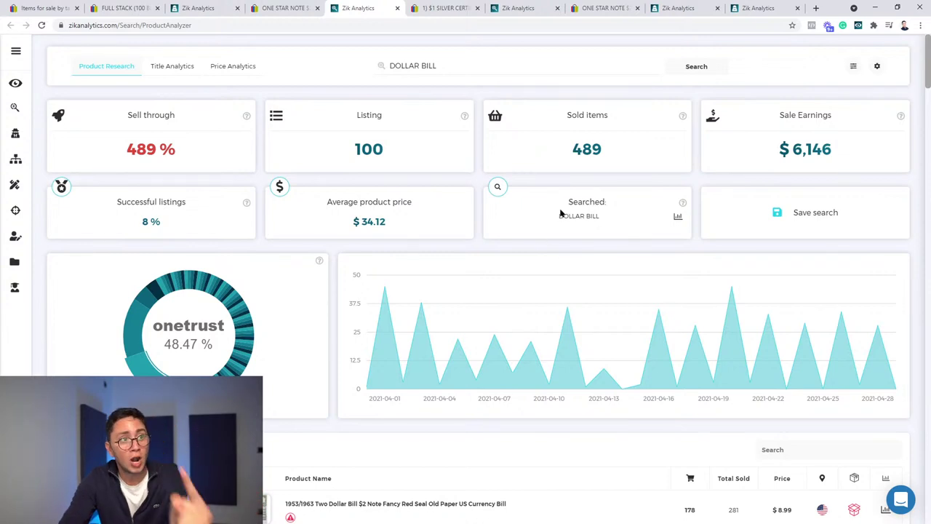
drag(558, 214, 601, 218)
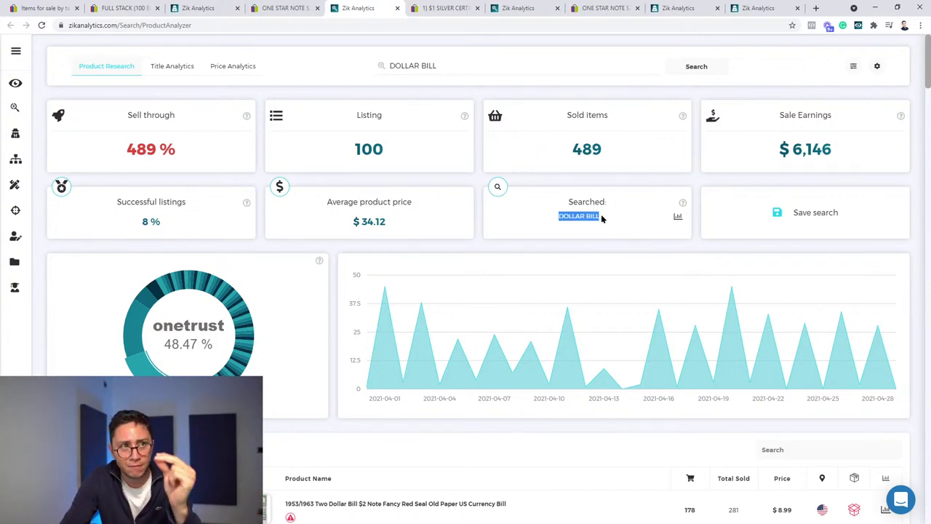
right_click(588, 216)
click(592, 222)
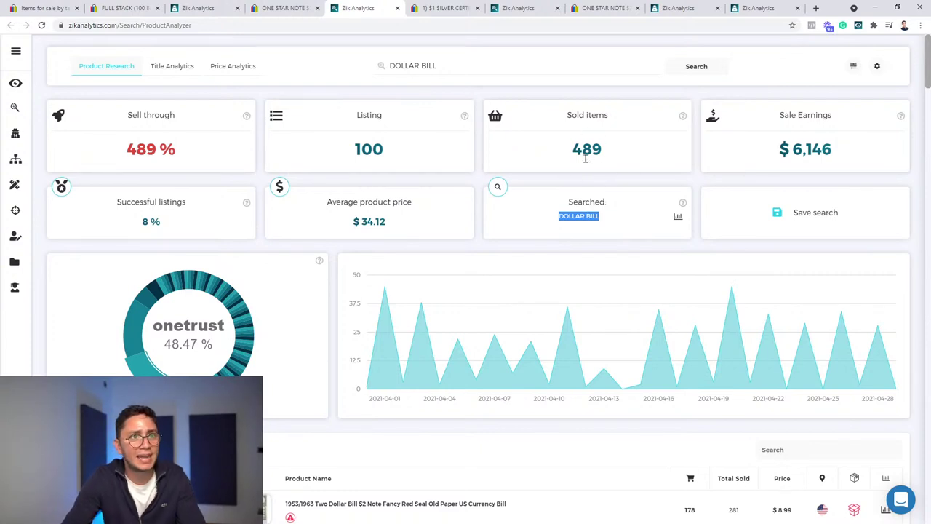
right_click(588, 216)
click(593, 223)
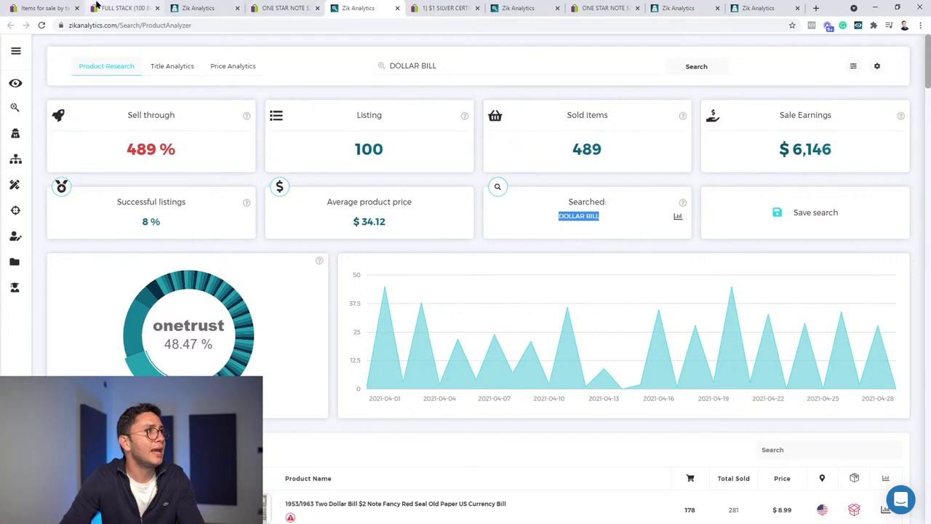
Step: Compare the title of the FULL STACK (100 BILLS) listing with the DOLLAR BILL wording in the ONE STAR NOTE listing
click(67, 7)
click(94, 8)
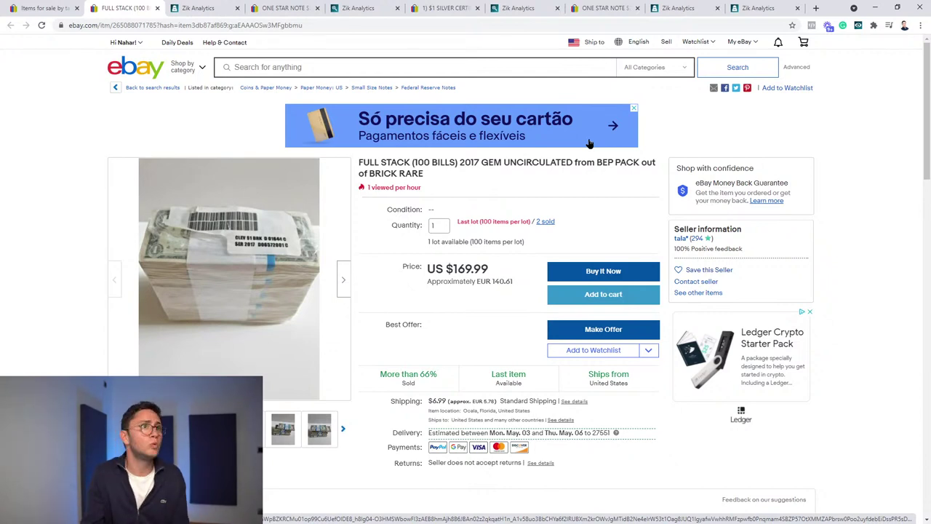
key(ctrl+Tab)
key(ctrl+Tab)
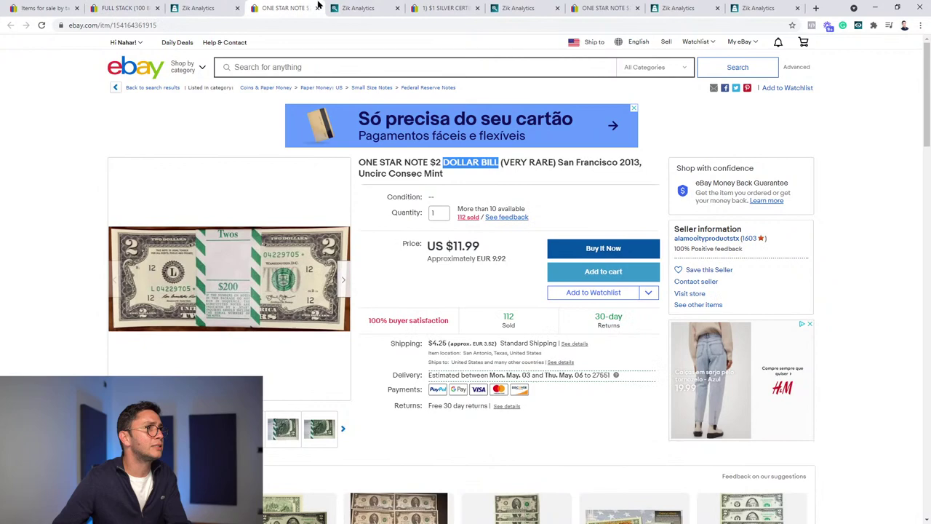
right_click(450, 167)
drag(443, 162, 496, 163)
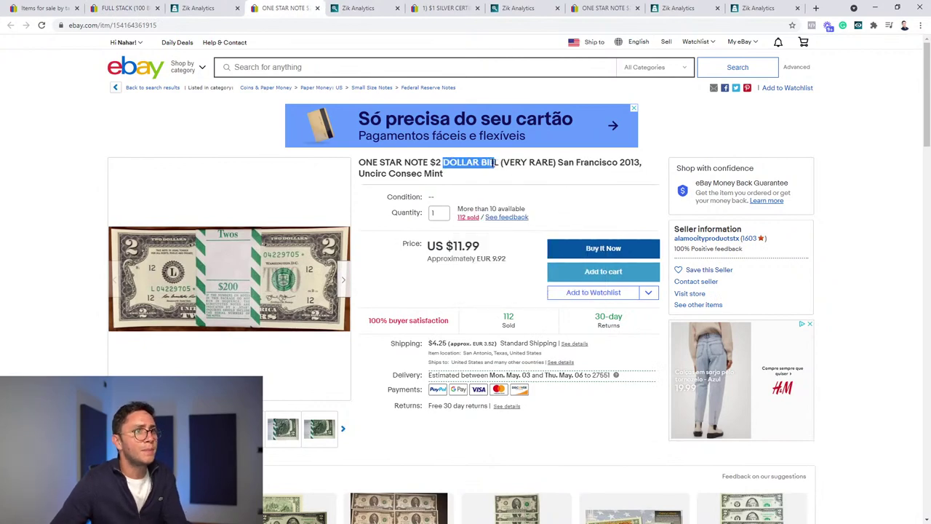
click(498, 162)
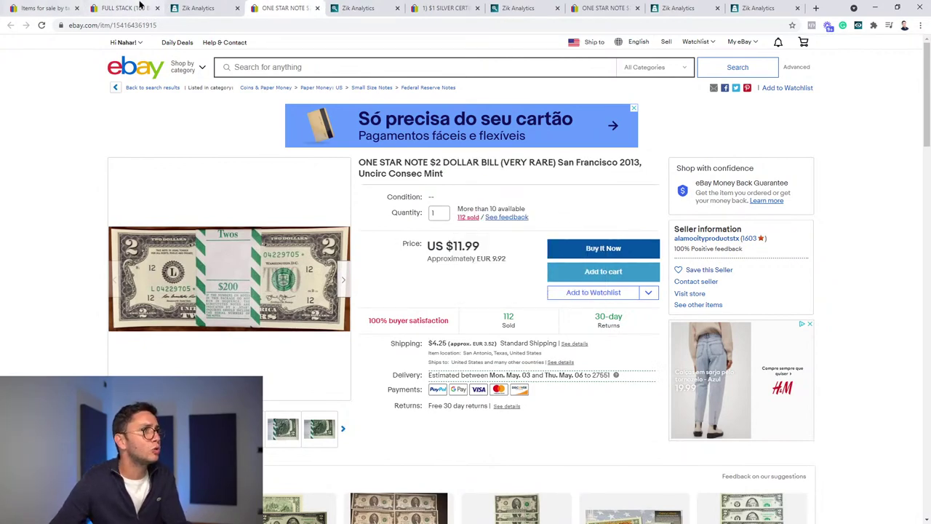
click(70, 9)
click(109, 7)
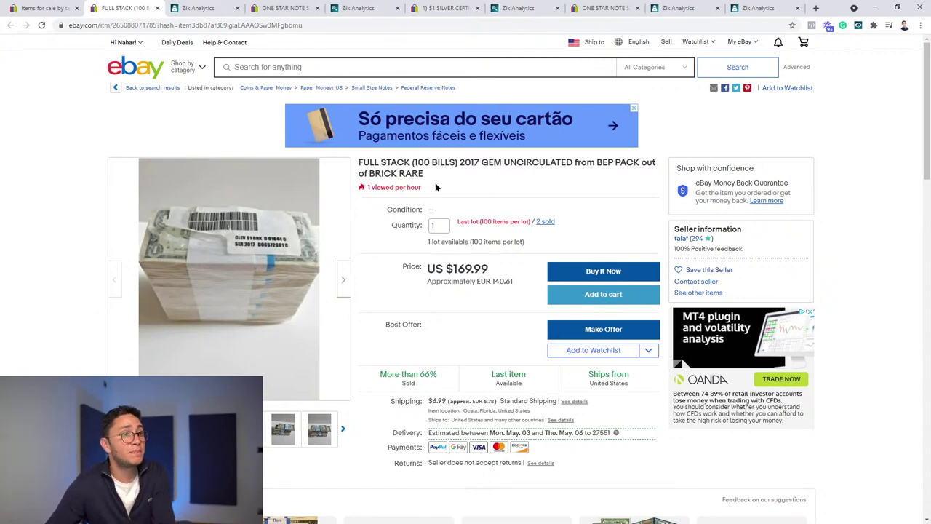
Step: Go back to the DOLLAR BILL results and scan the sellers coinemporiumusa and onetrust
click(207, 8)
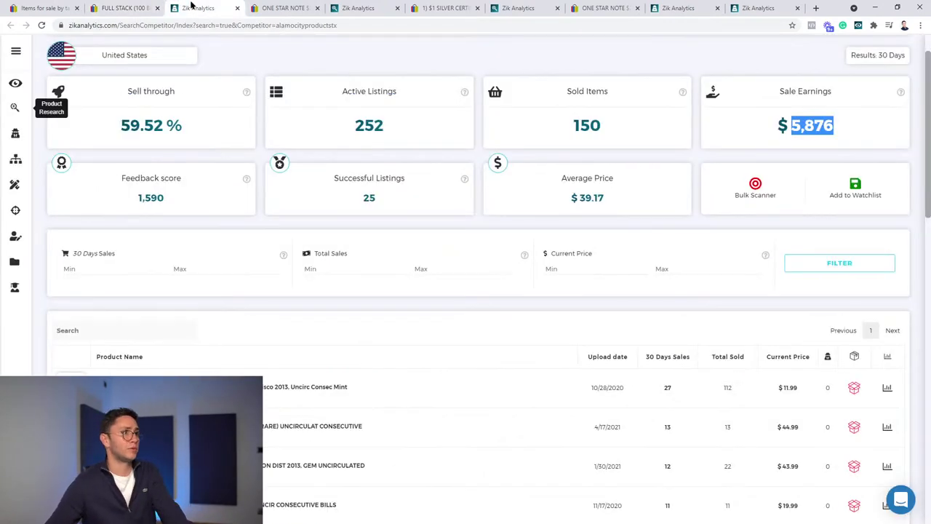
click(317, 8)
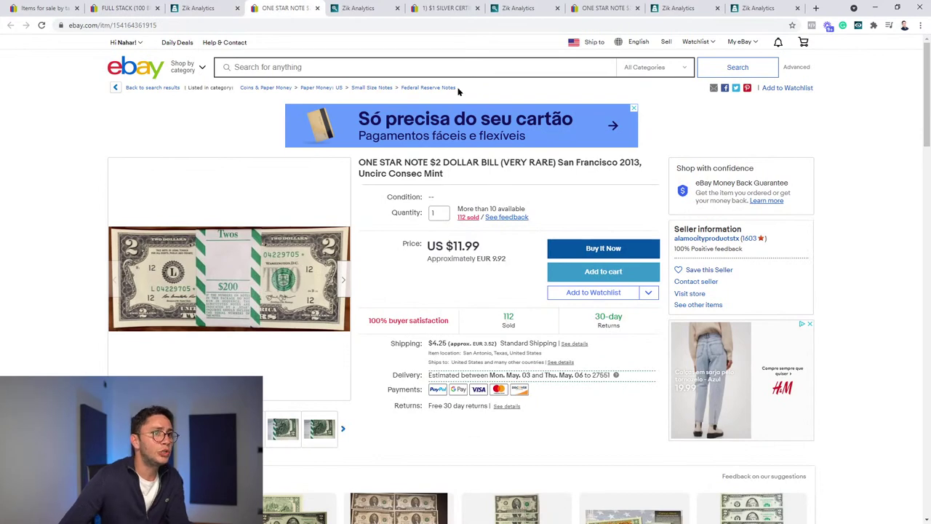
click(198, 7)
click(360, 8)
scroll(318, 318, down, 4)
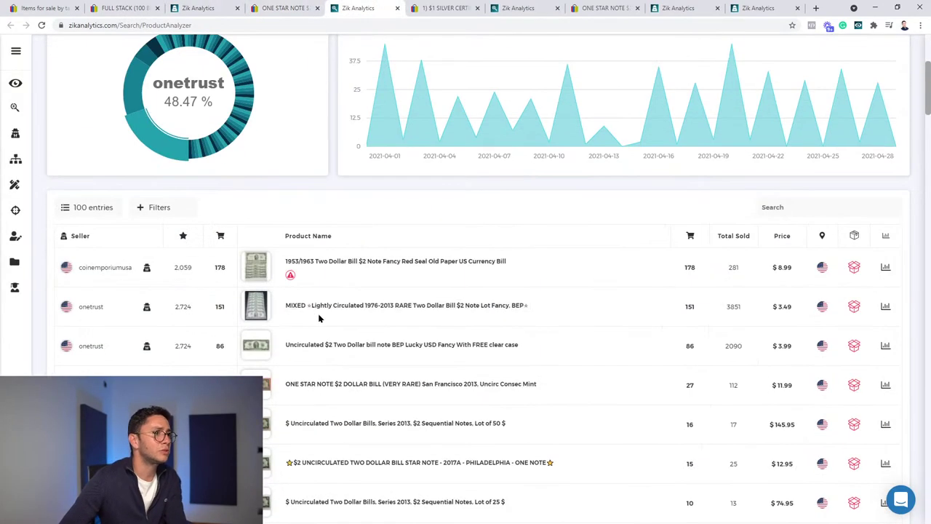
middle_click(146, 267)
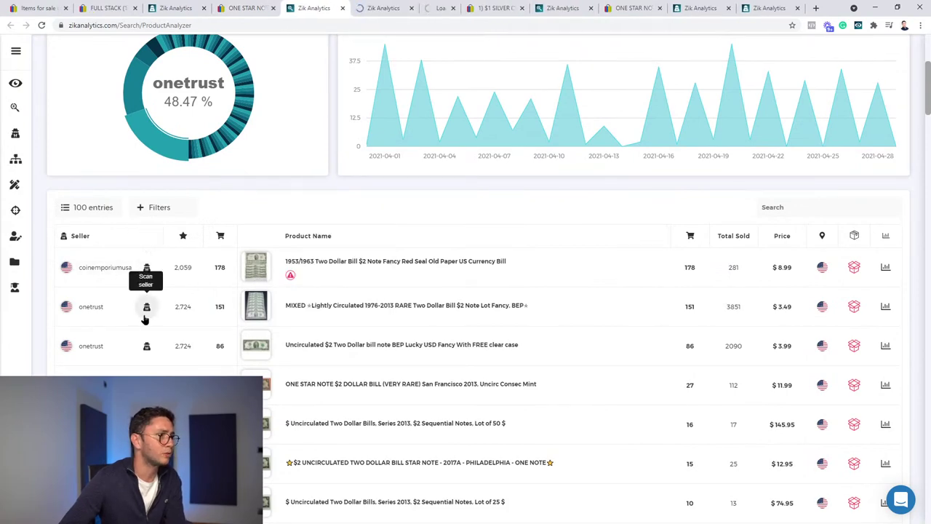
middle_click(146, 307)
Step: Examine coinemporiumusa's scan, checking its active listings, sale earnings and top products
click(348, 8)
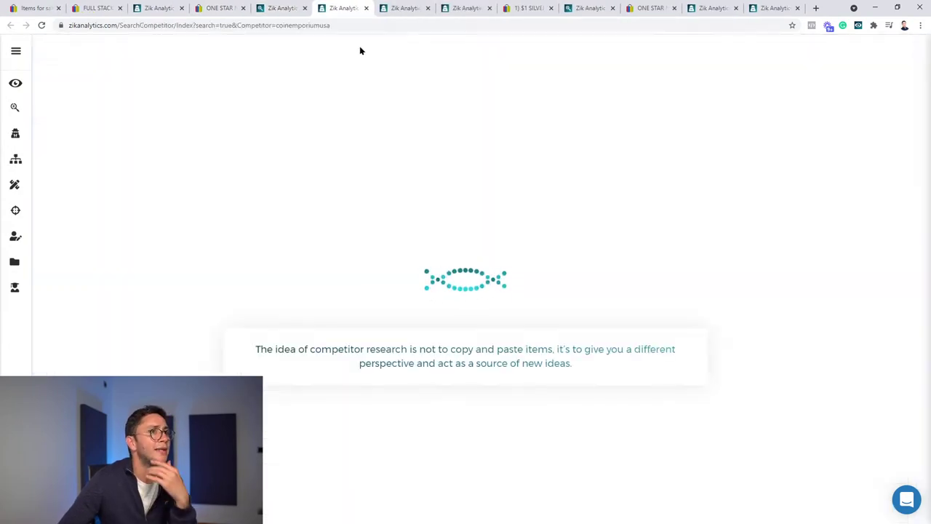
scroll(355, 223, down, 1)
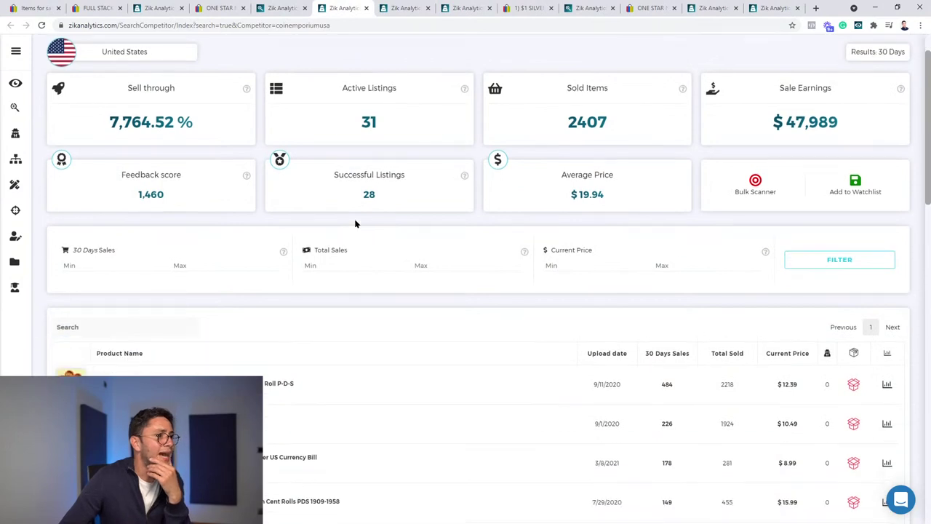
scroll(355, 224, down, 1)
scroll(531, 306, up, 2)
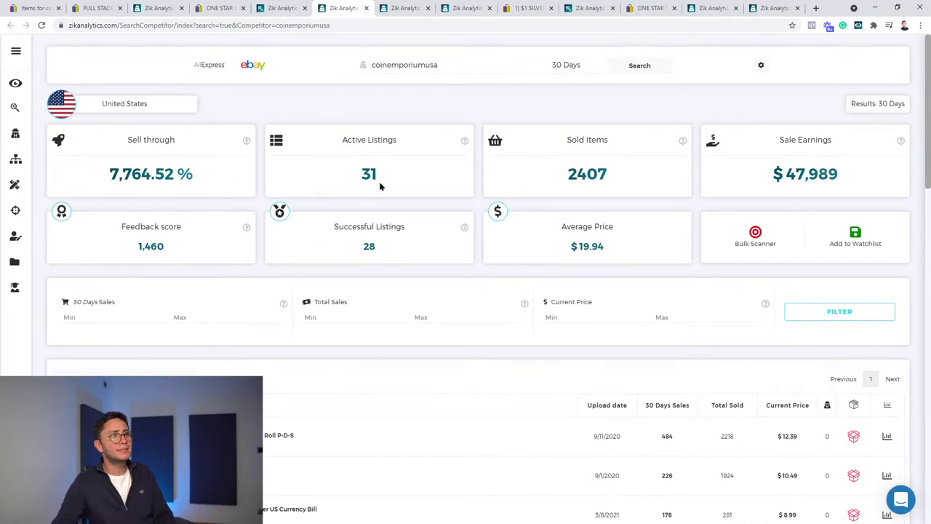
drag(380, 184, 360, 180)
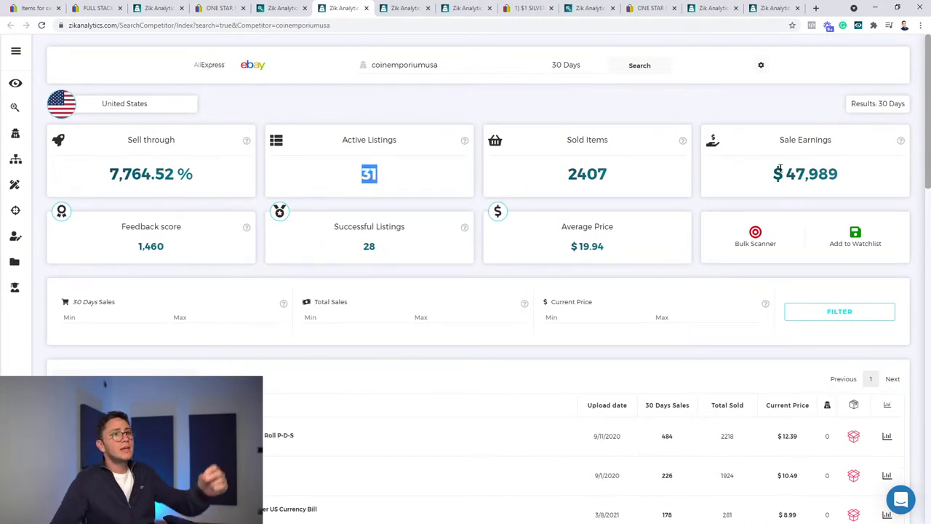
Step: Examine onetrust's scan for its sale earnings and top products, and return to the alamocityproductstx scan
click(388, 11)
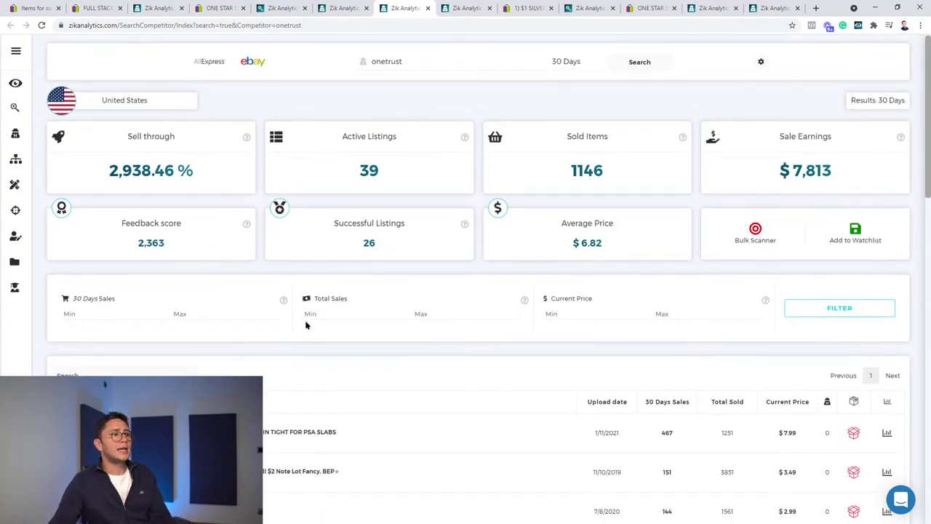
scroll(308, 323, down, 3)
scroll(636, 290, up, 3)
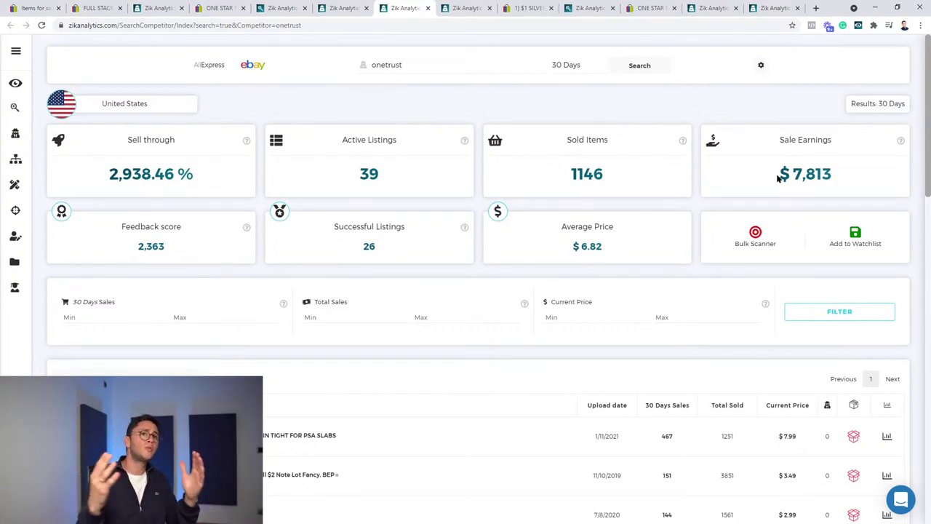
click(222, 7)
click(156, 7)
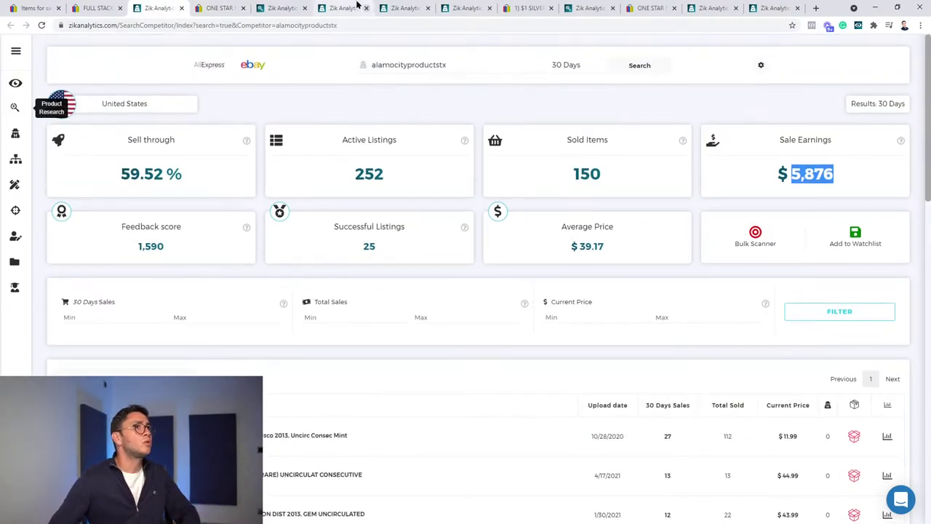
Step: Return to the DOLLAR BILL product results and review the listing titles, highlighting onetrust's Uncirculated $2 Two Dollar bill title
click(282, 7)
scroll(437, 145, up, 4)
scroll(593, 225, down, 4)
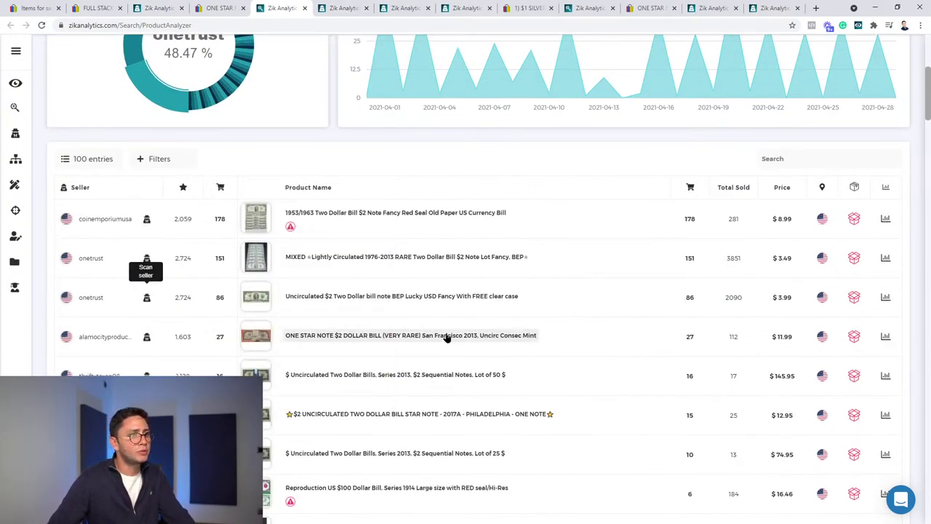
drag(518, 296, 288, 298)
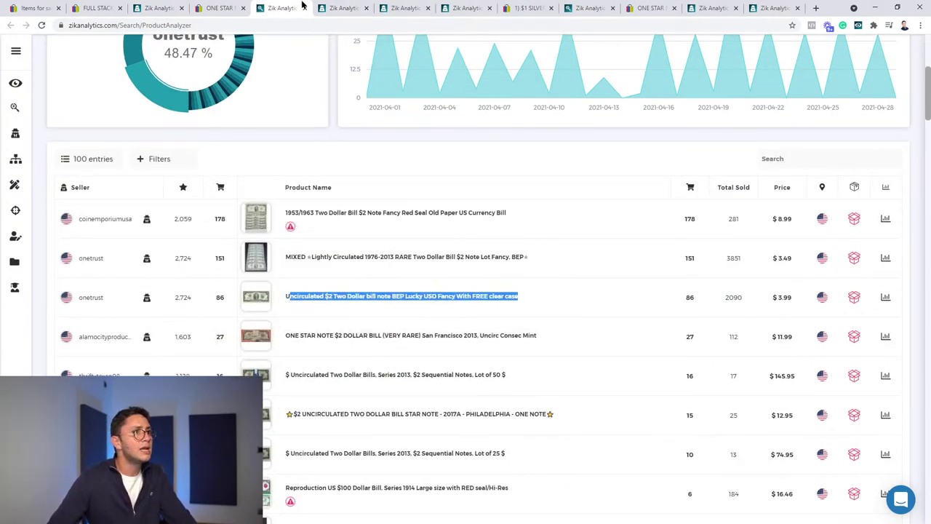
Step: Examine the item specifics and description of the ONE STAR NOTE $2 DOLLAR BILL listing on eBay
click(218, 8)
scroll(287, 140, down, 10)
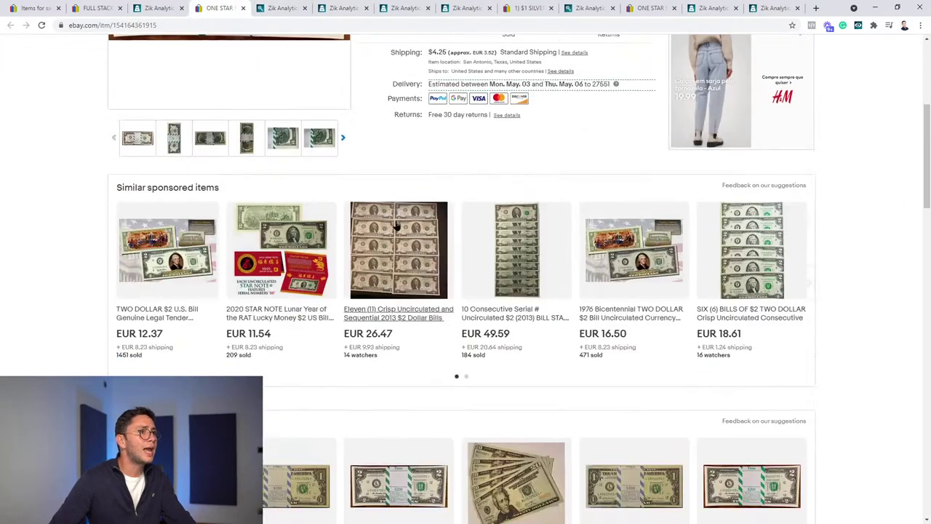
drag(150, 239, 553, 285)
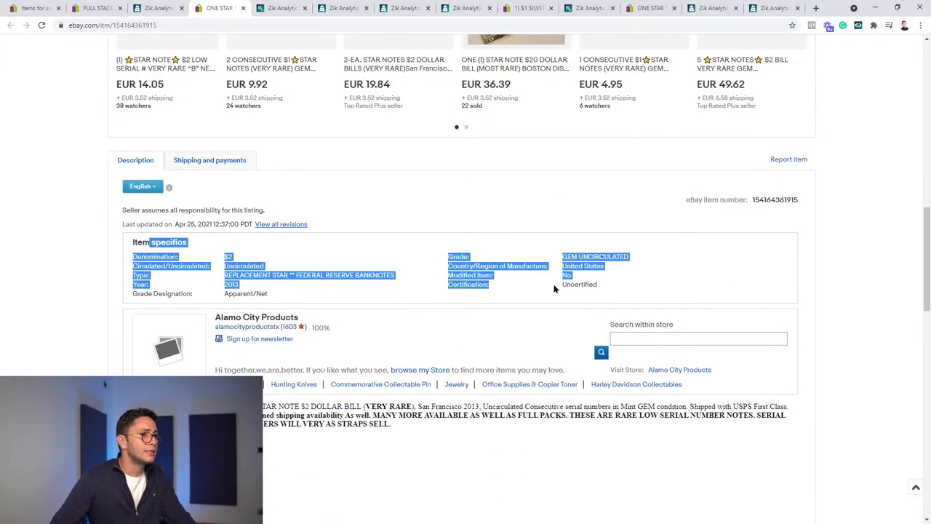
scroll(582, 305, down, 3)
scroll(526, 333, up, 3)
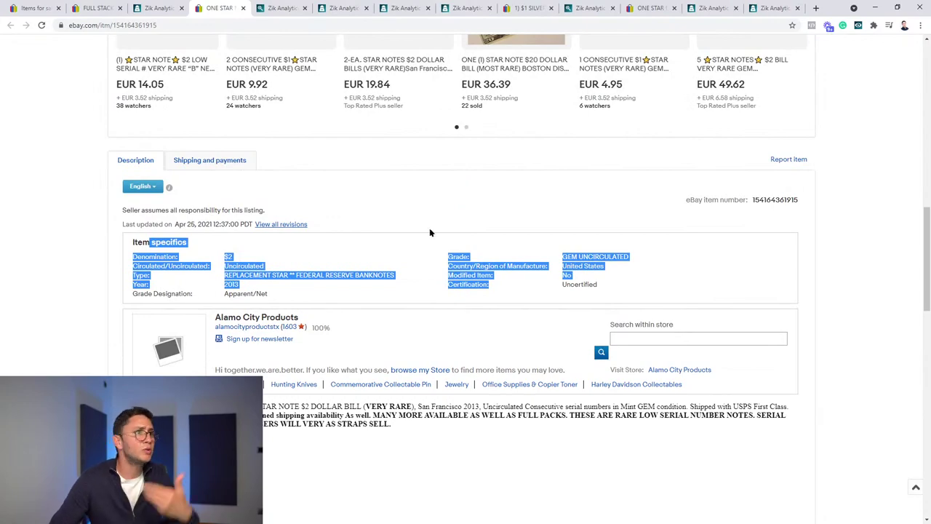
Step: Examine the item specifics and description of the $1 SILVER CERTIFICATE STAR NOTE 1957 listing
click(525, 8)
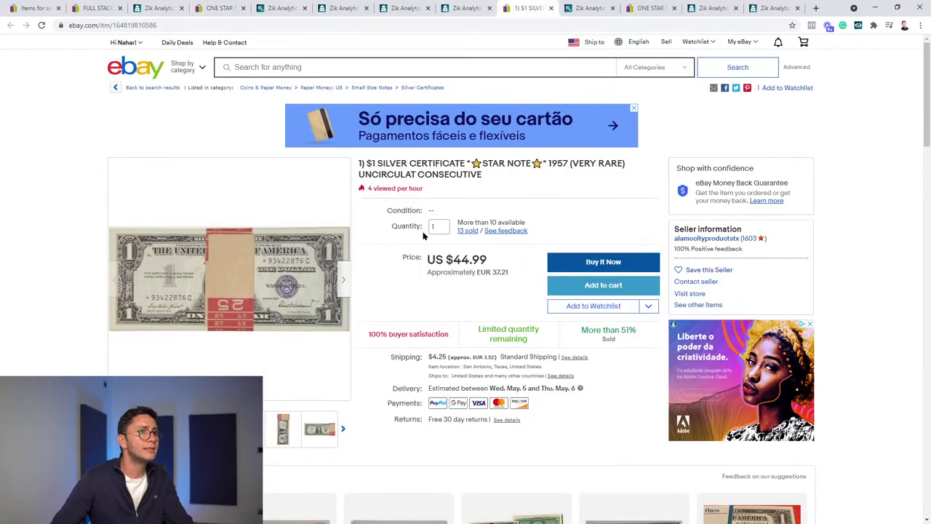
scroll(424, 235, down, 15)
scroll(428, 275, up, 4)
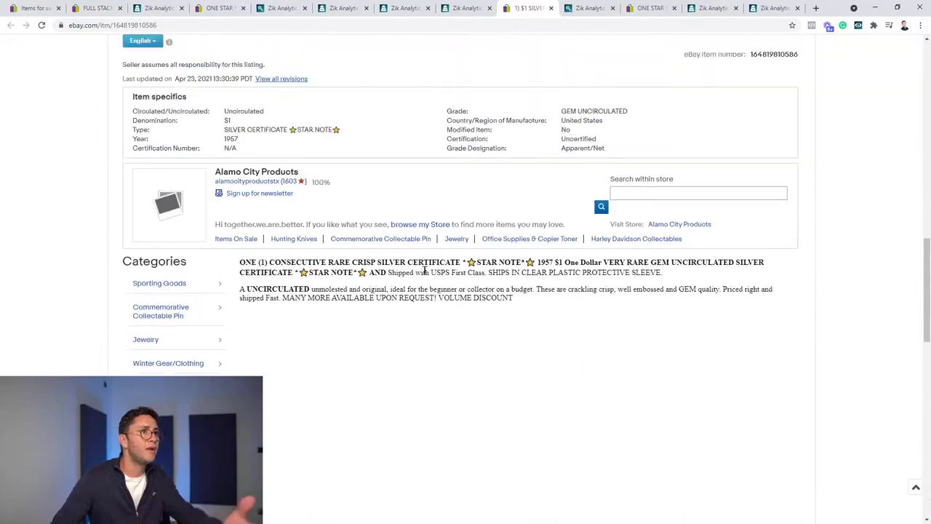
scroll(425, 272, down, 4)
scroll(432, 289, up, 7)
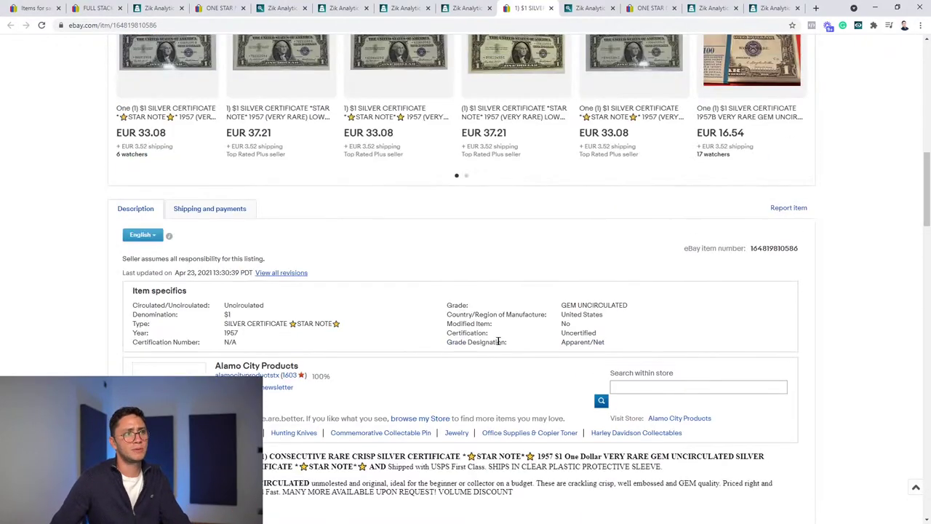
Step: Check the silver certificate listing's shipping and payment details, highlighting its return period and domestic handling time
scroll(498, 341, up, 3)
click(247, 435)
scroll(249, 353, down, 3)
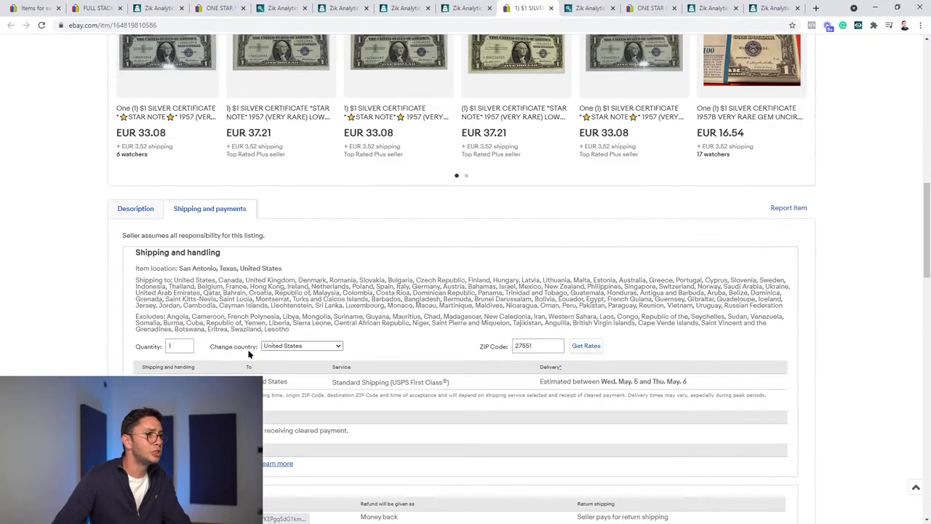
scroll(248, 353, down, 3)
triple_click(182, 330)
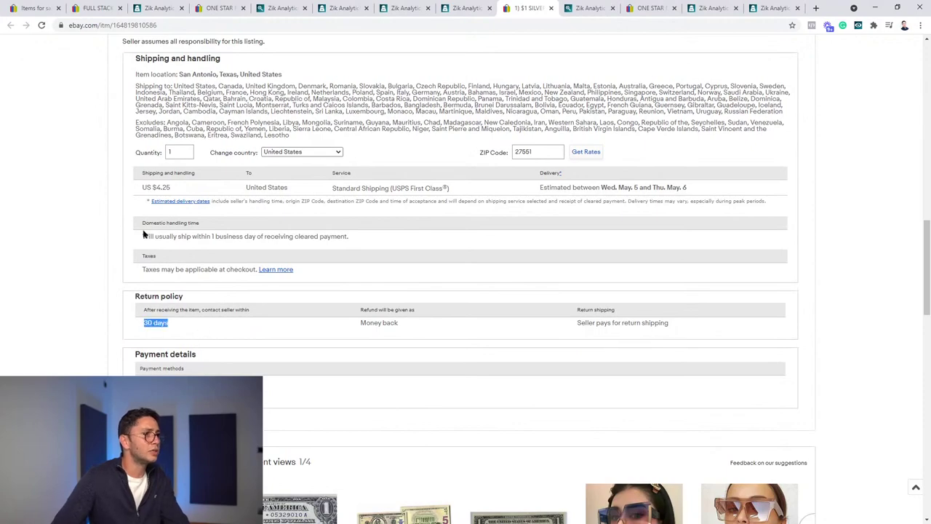
drag(132, 235, 342, 238)
click(336, 248)
scroll(436, 227, up, 15)
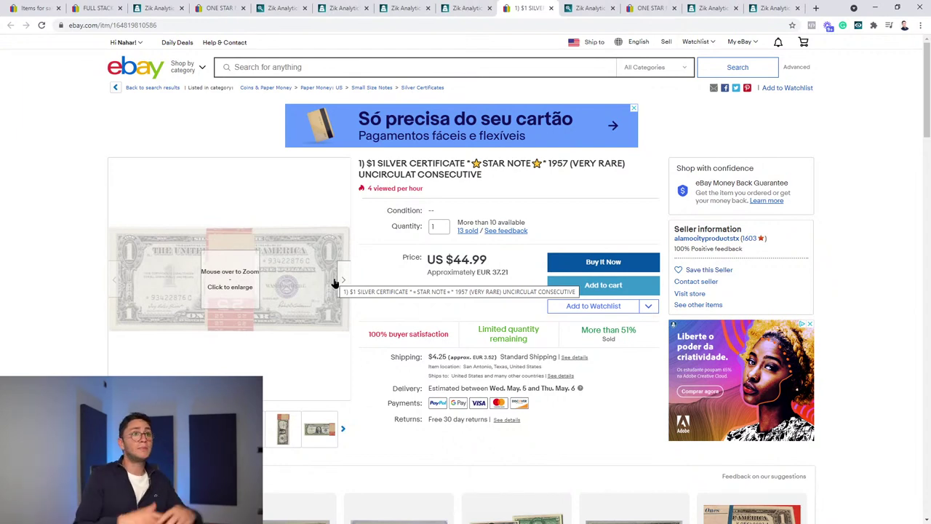
Step: Compare the alamocityproductstx, coinemporiumusa and onetrust seller scans with the DOLLAR BILL results, ending on coinemporiumusa's scan
click(157, 8)
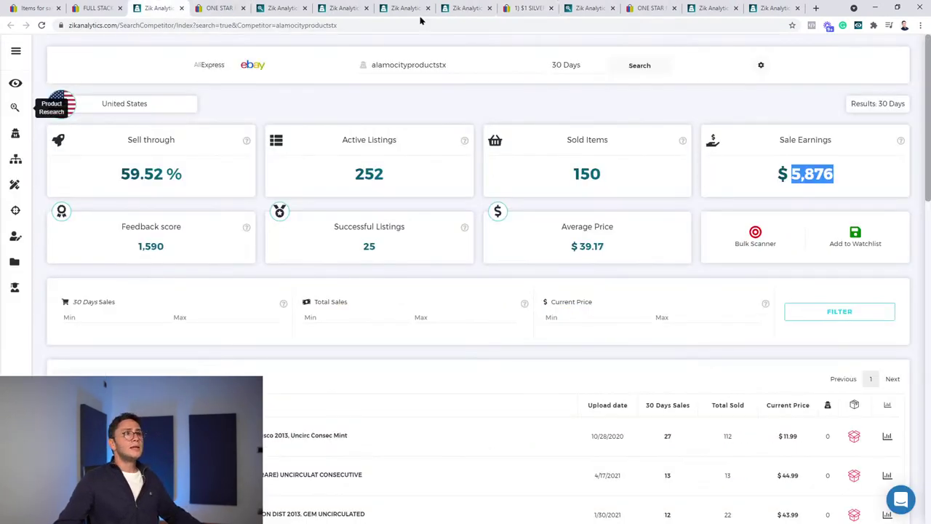
click(302, 7)
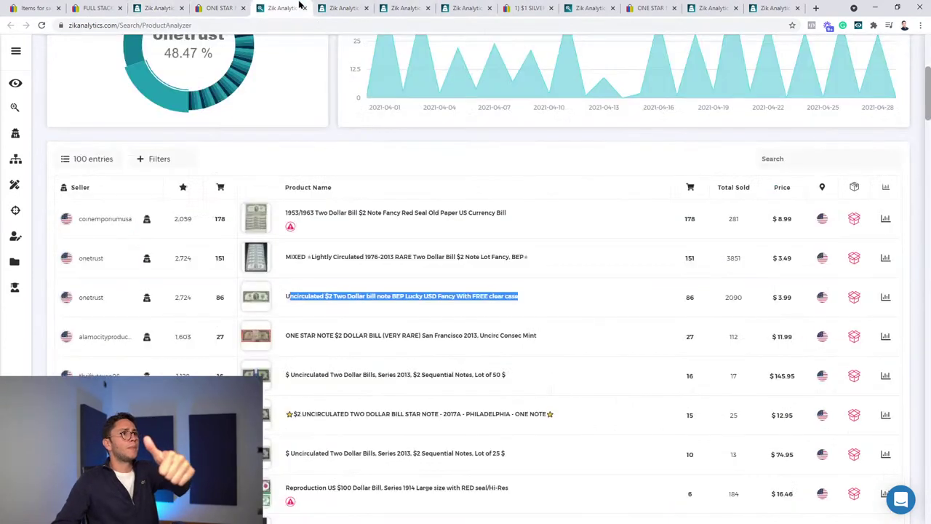
click(353, 7)
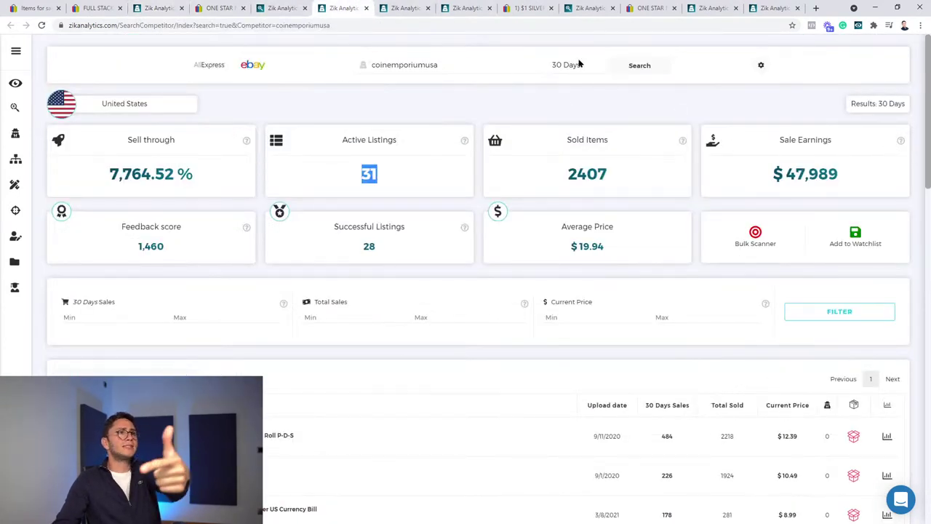
click(388, 6)
click(468, 6)
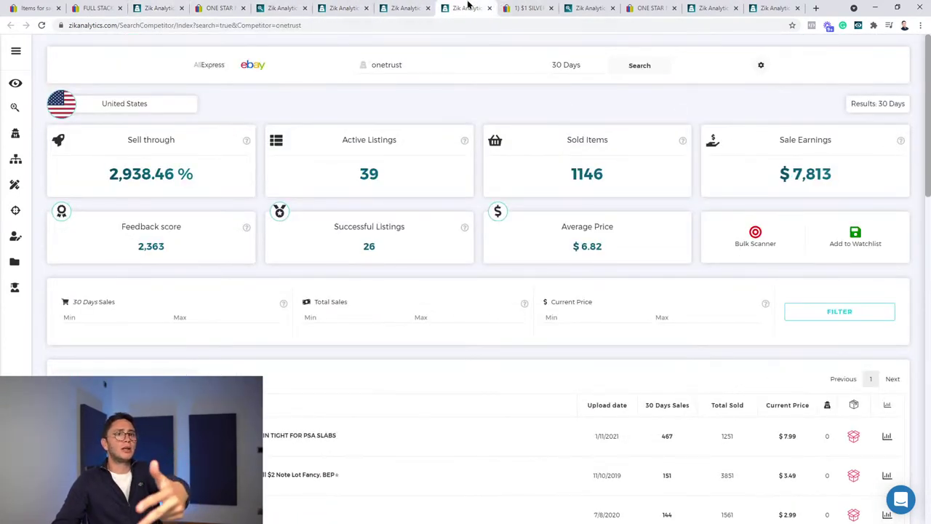
click(427, 7)
click(349, 7)
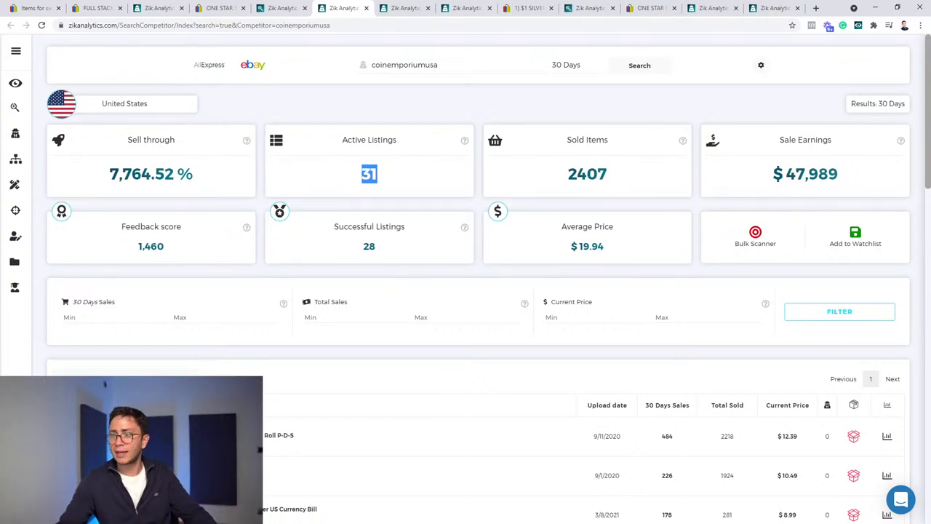
key(alt+Tab)
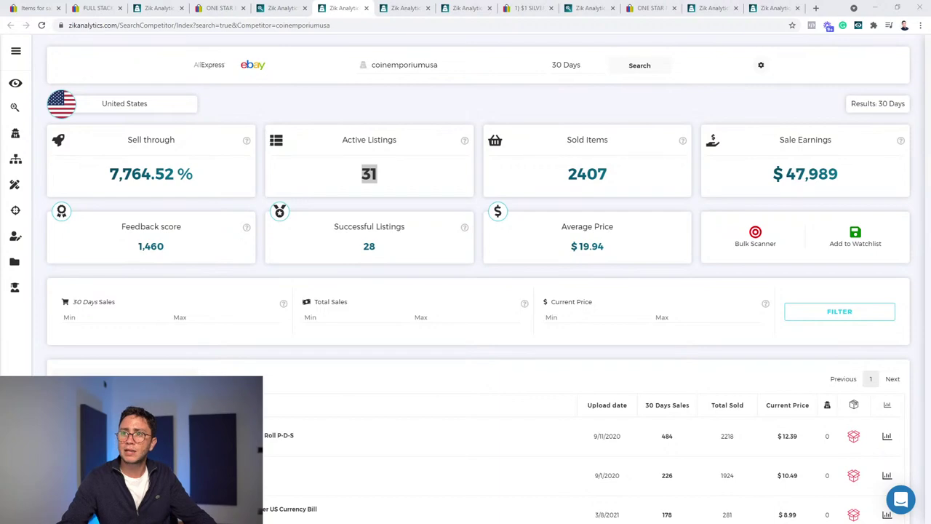